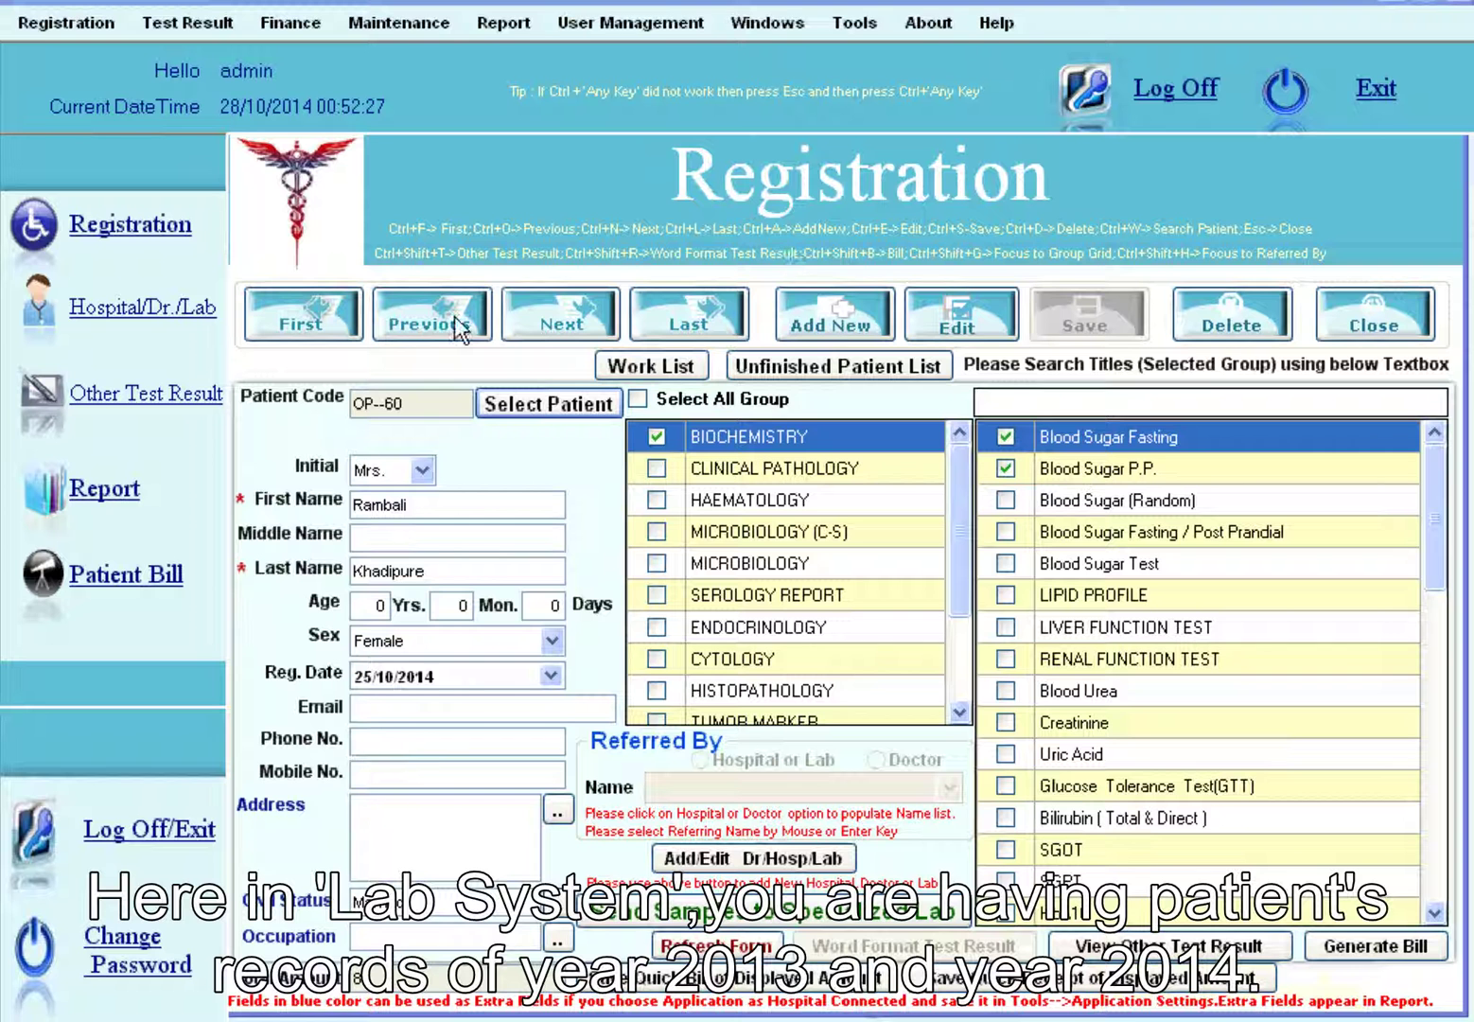
Look through the patient lookup list from the first to the last registration date, then close it.
left_click(540, 408)
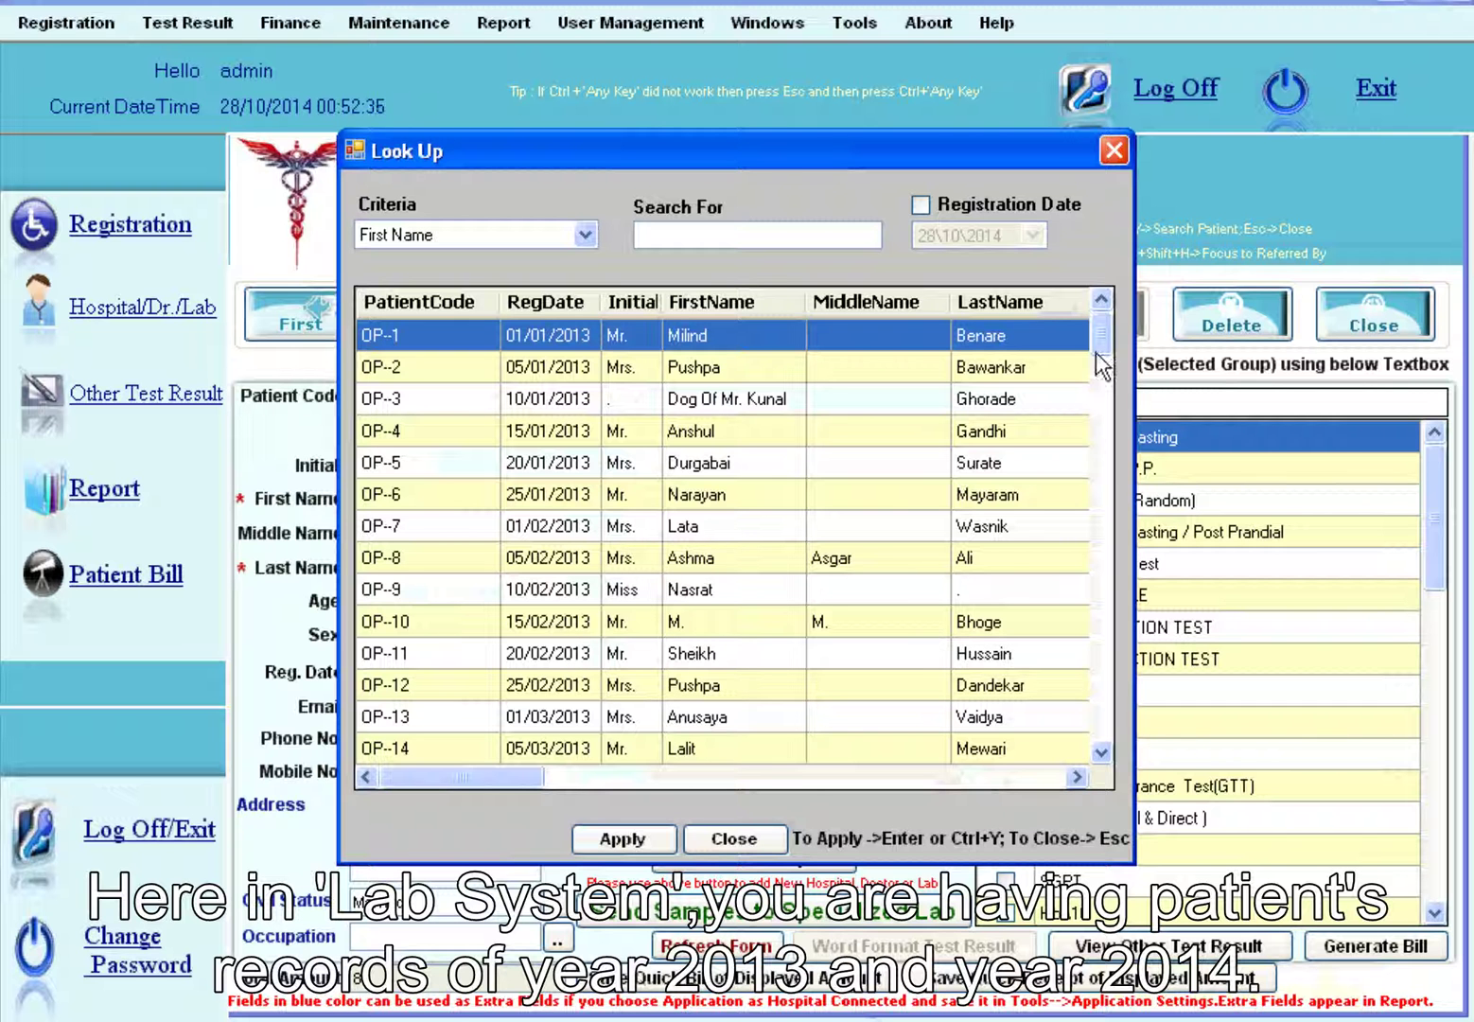
scroll(1089, 378, "down", 5)
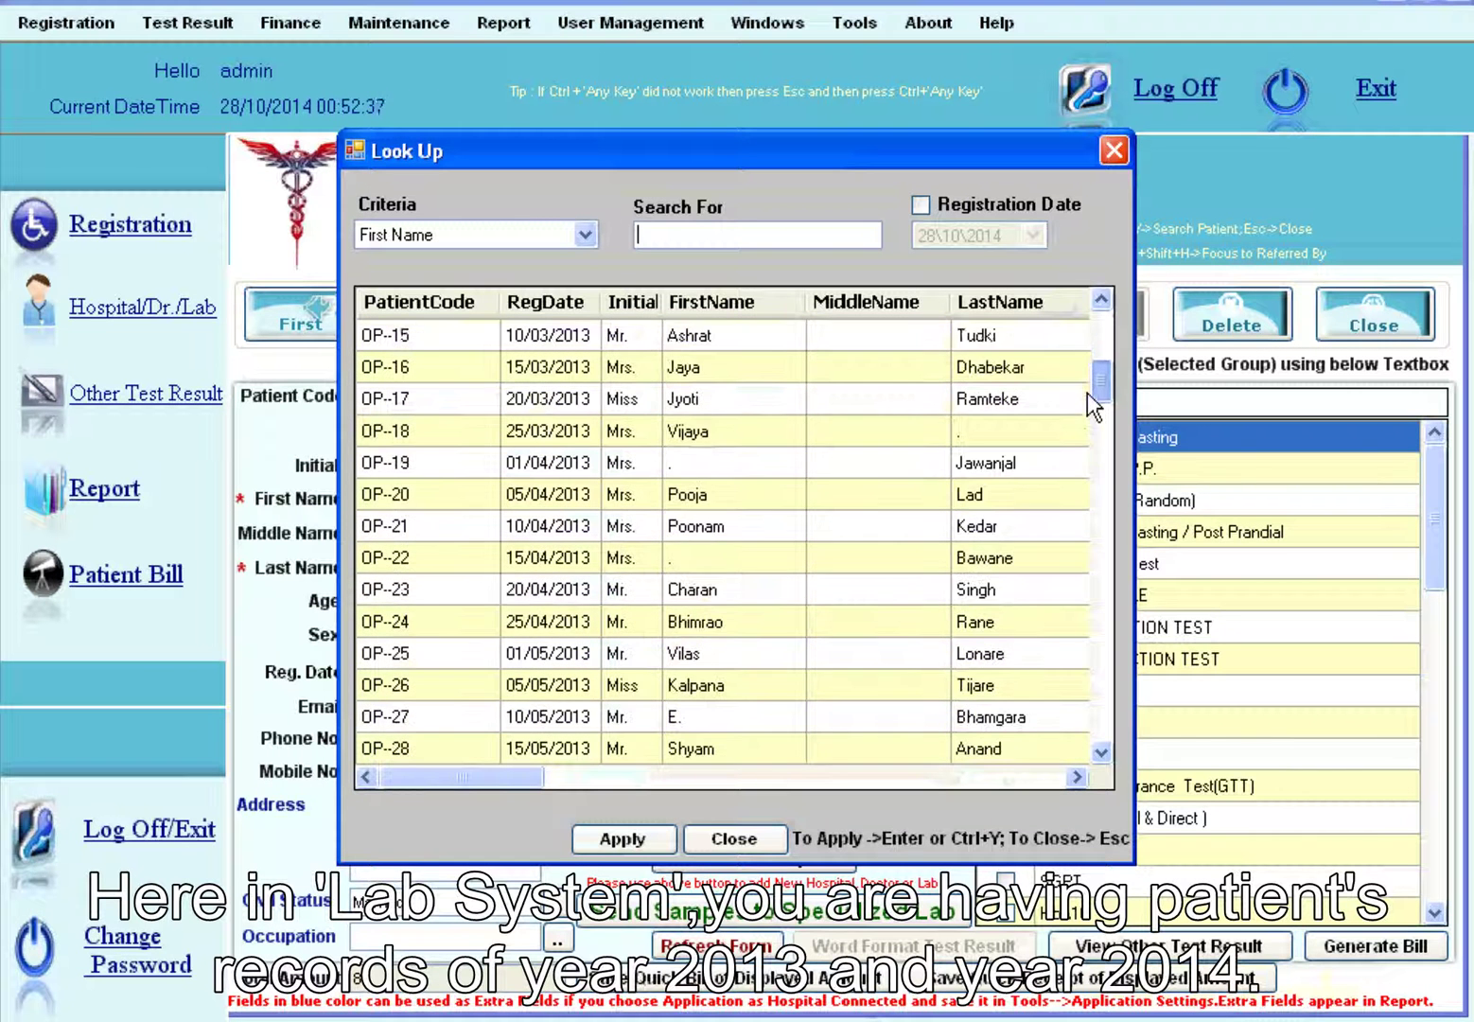
left_click_drag(1089, 392, 1048, 570)
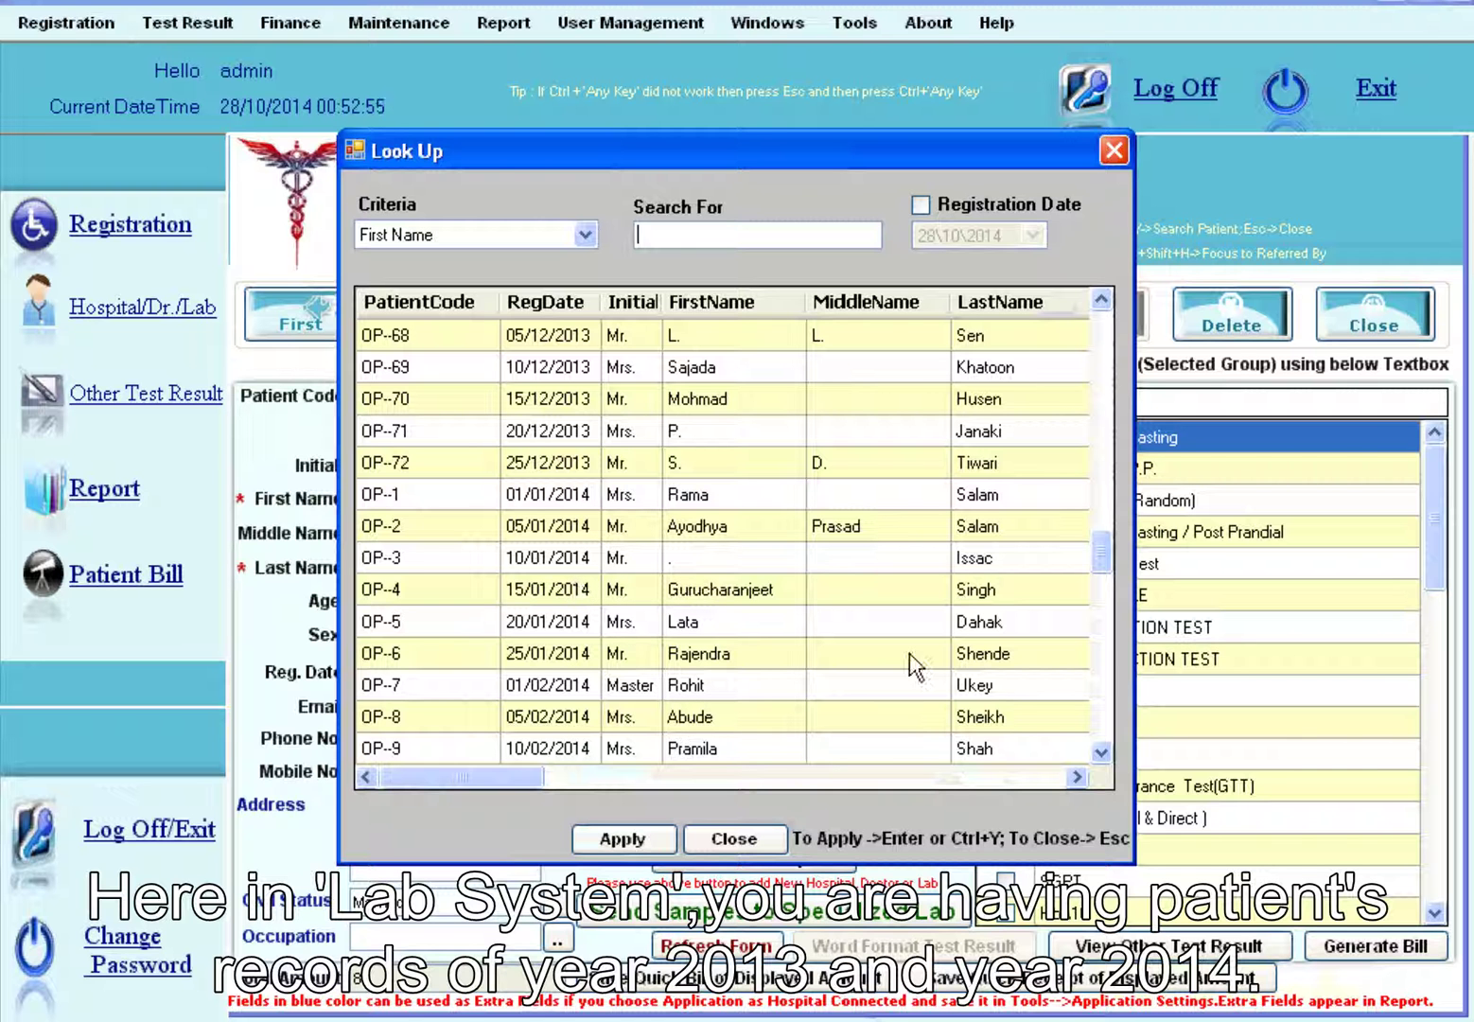
left_click_drag(1104, 564, 1054, 734)
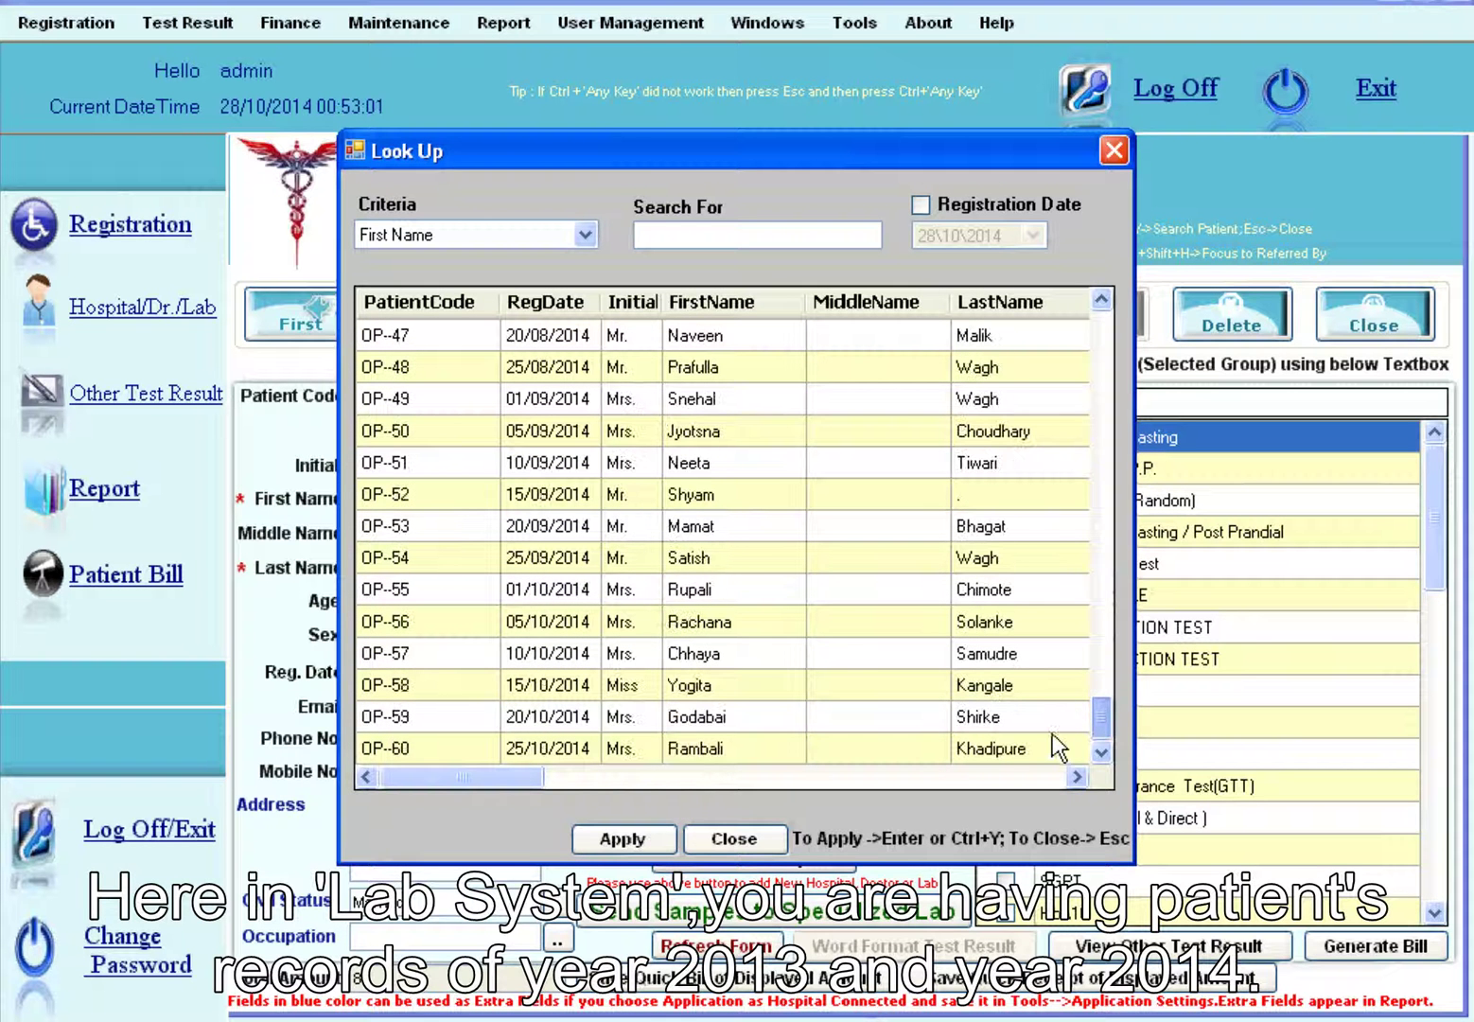
left_click(745, 835)
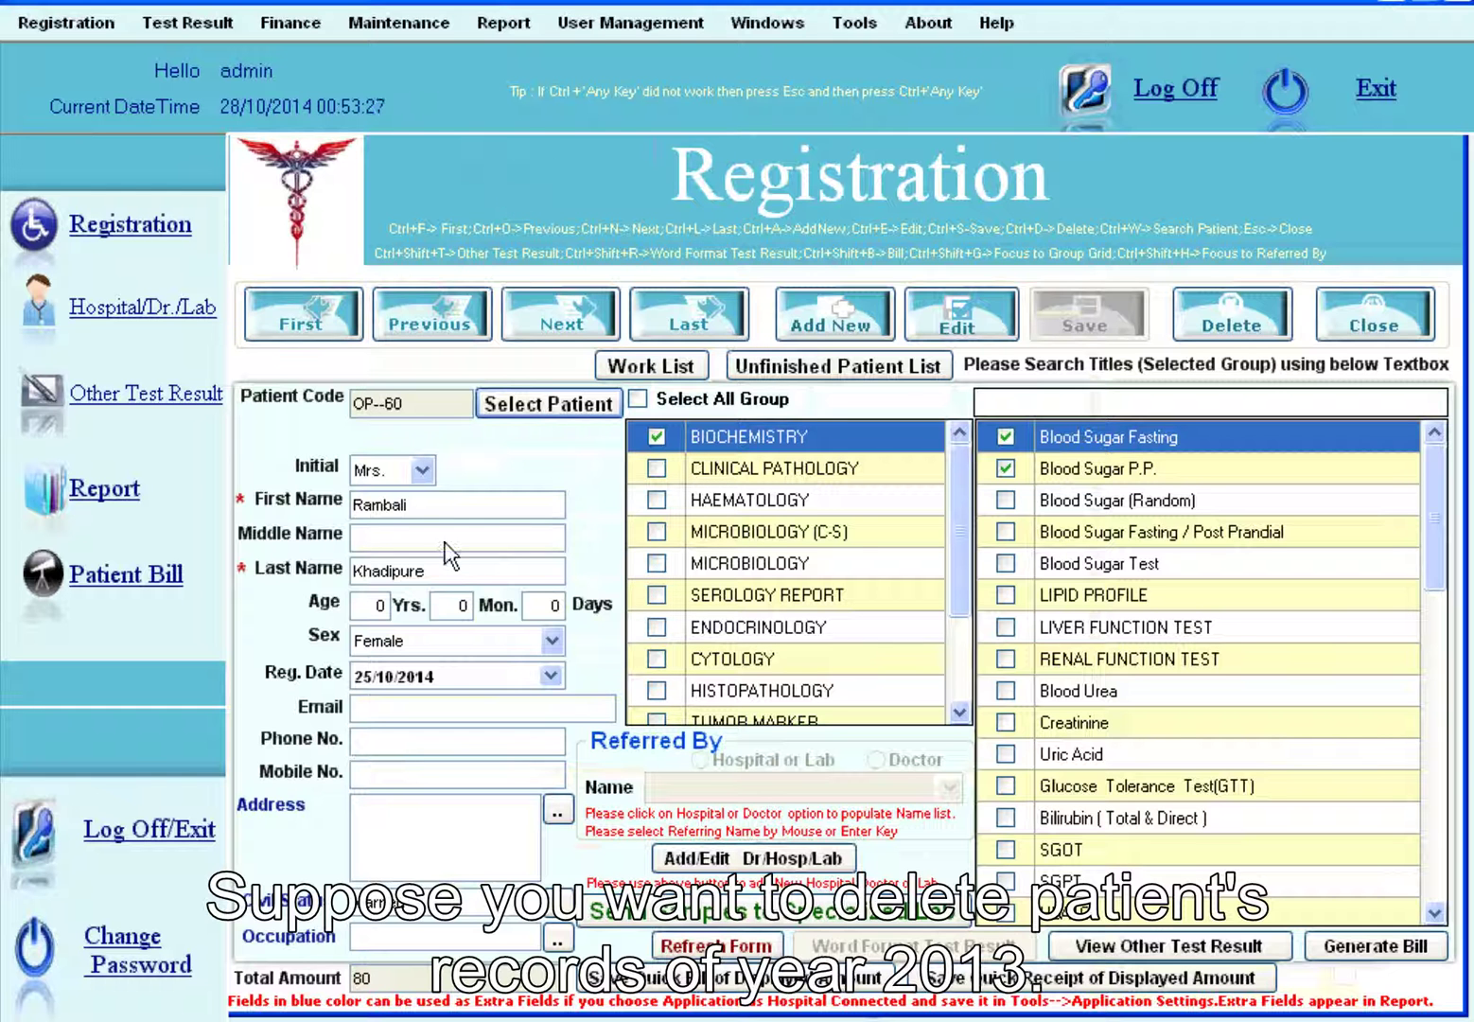
Open the System Settings form and set the From Date of the date selection to 01/01/2013.
left_click(844, 27)
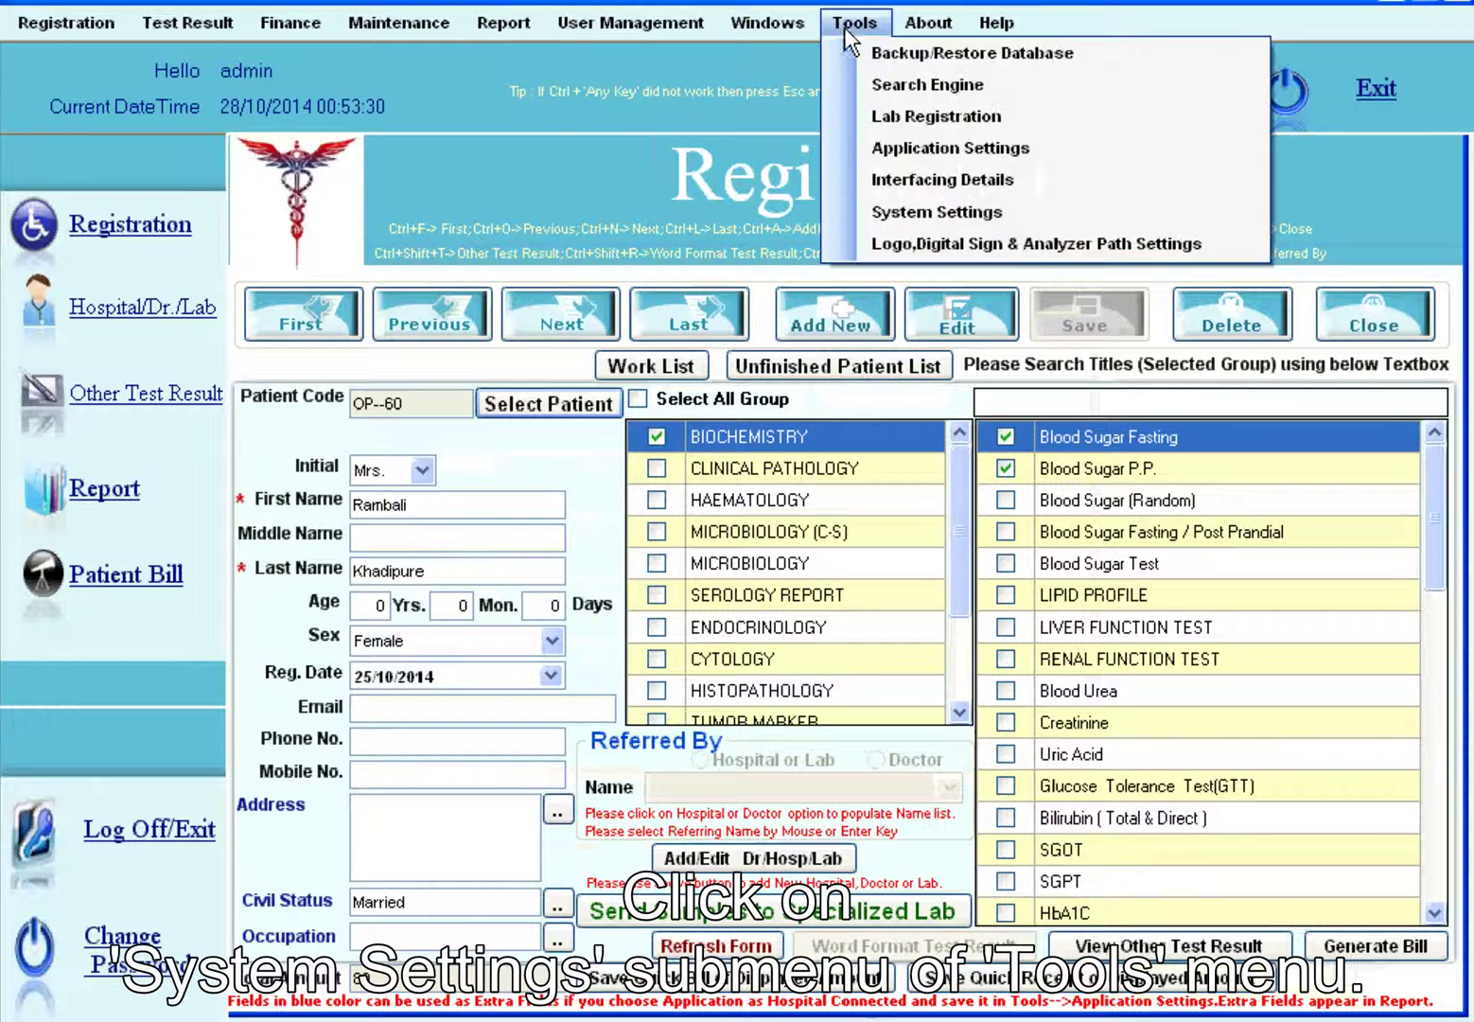
left_click(888, 210)
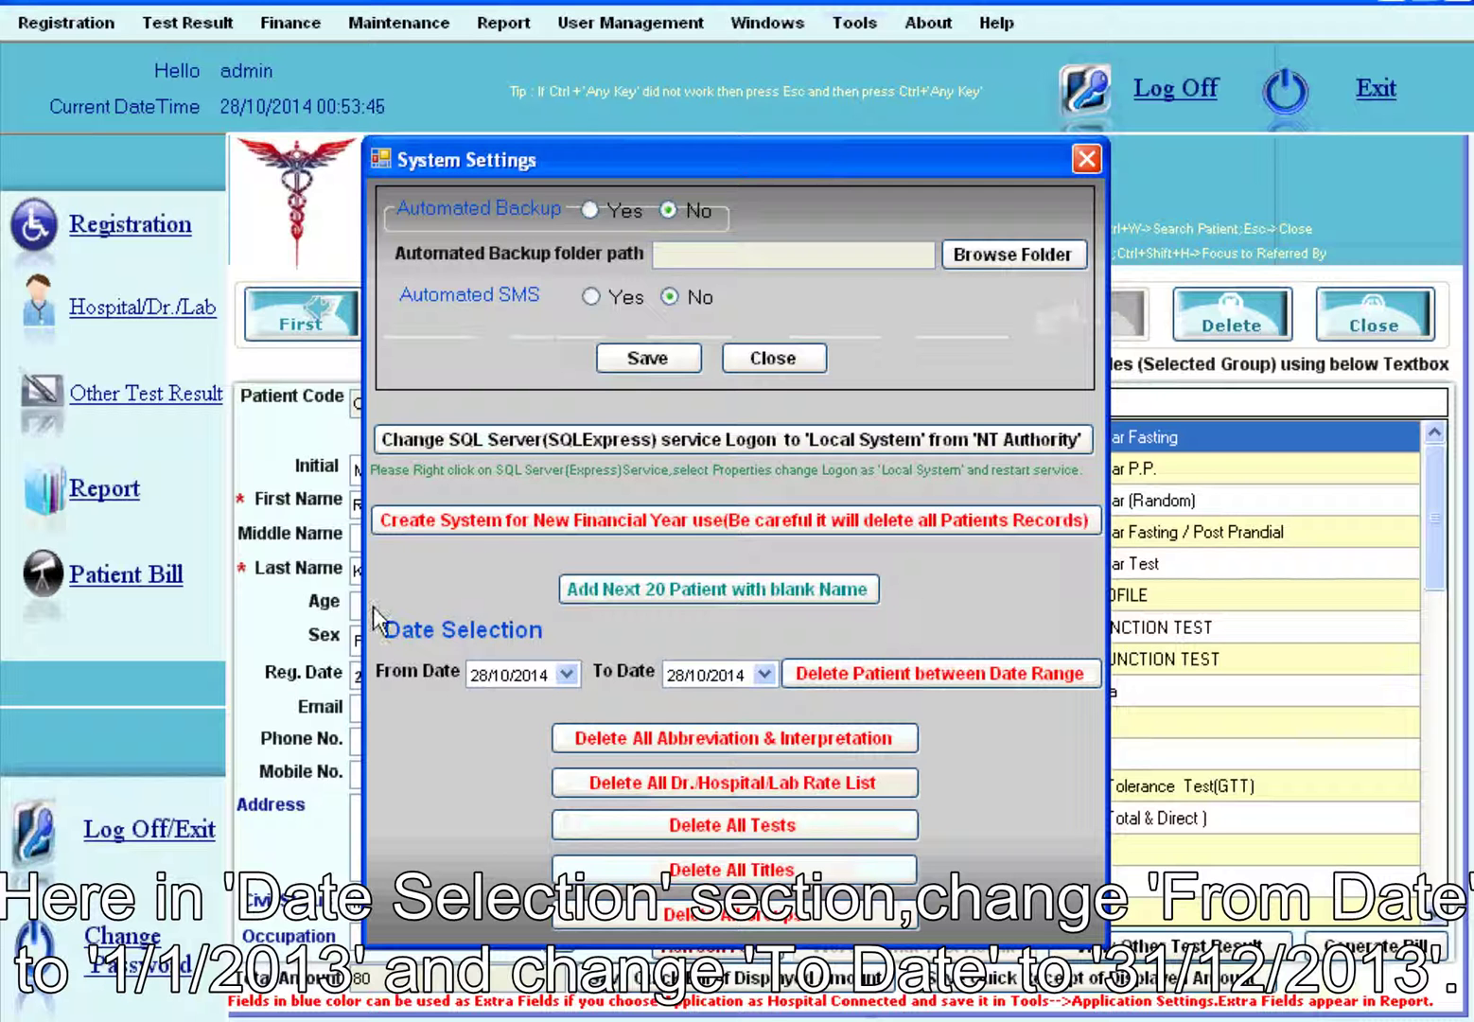
left_click(567, 676)
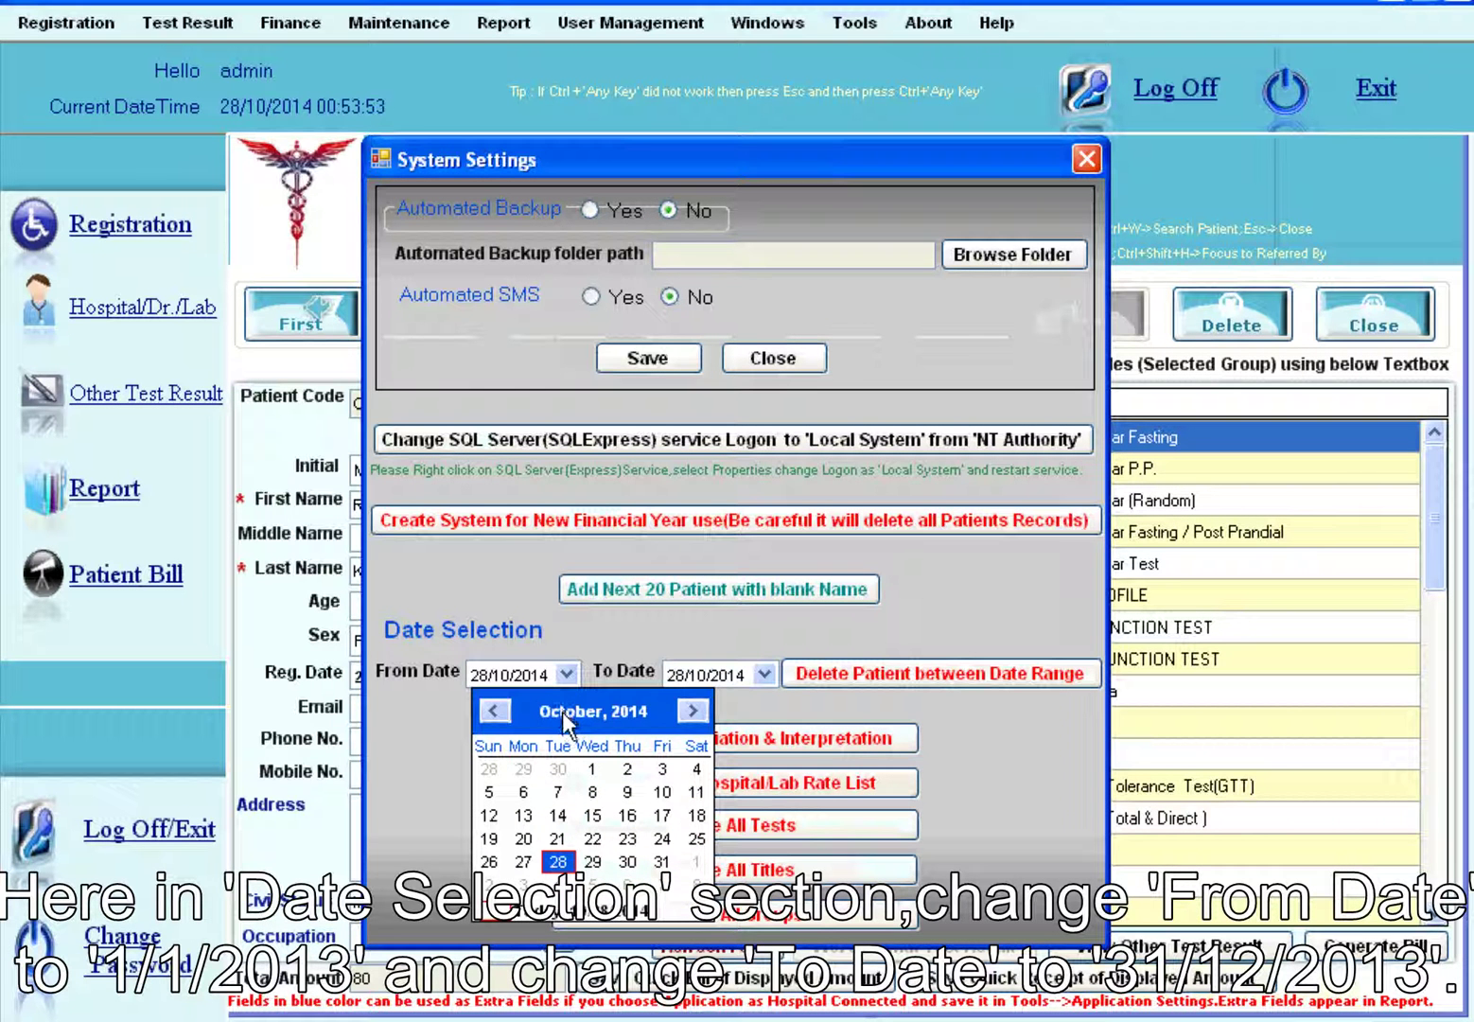
left_click(562, 712)
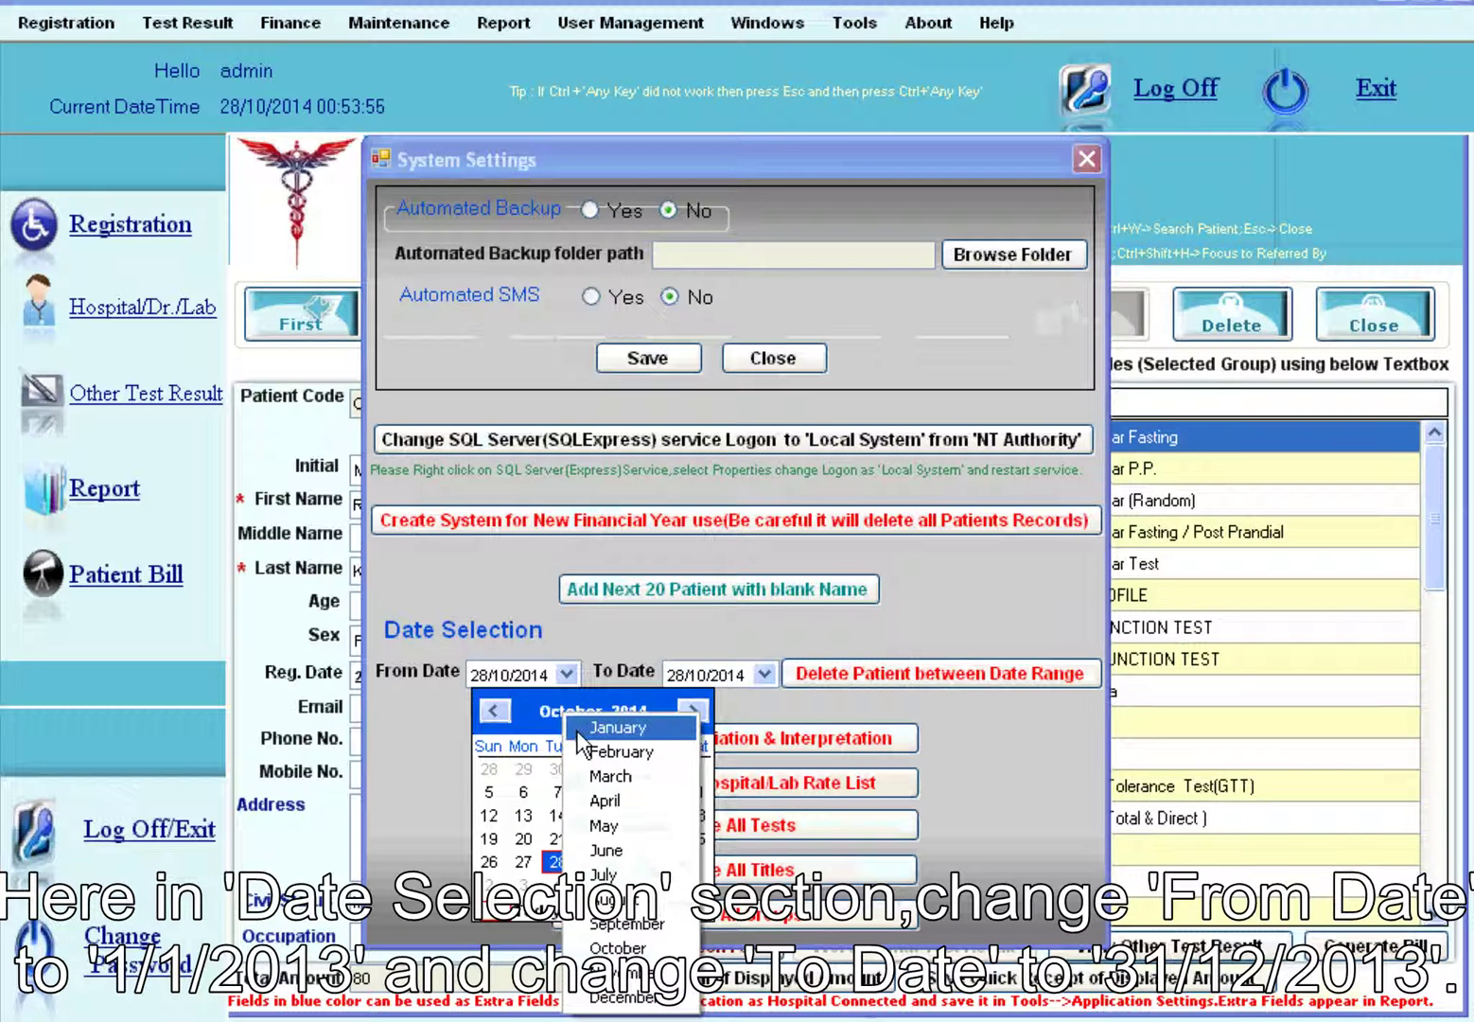
left_click(580, 728)
left_click(630, 715)
left_click(669, 719)
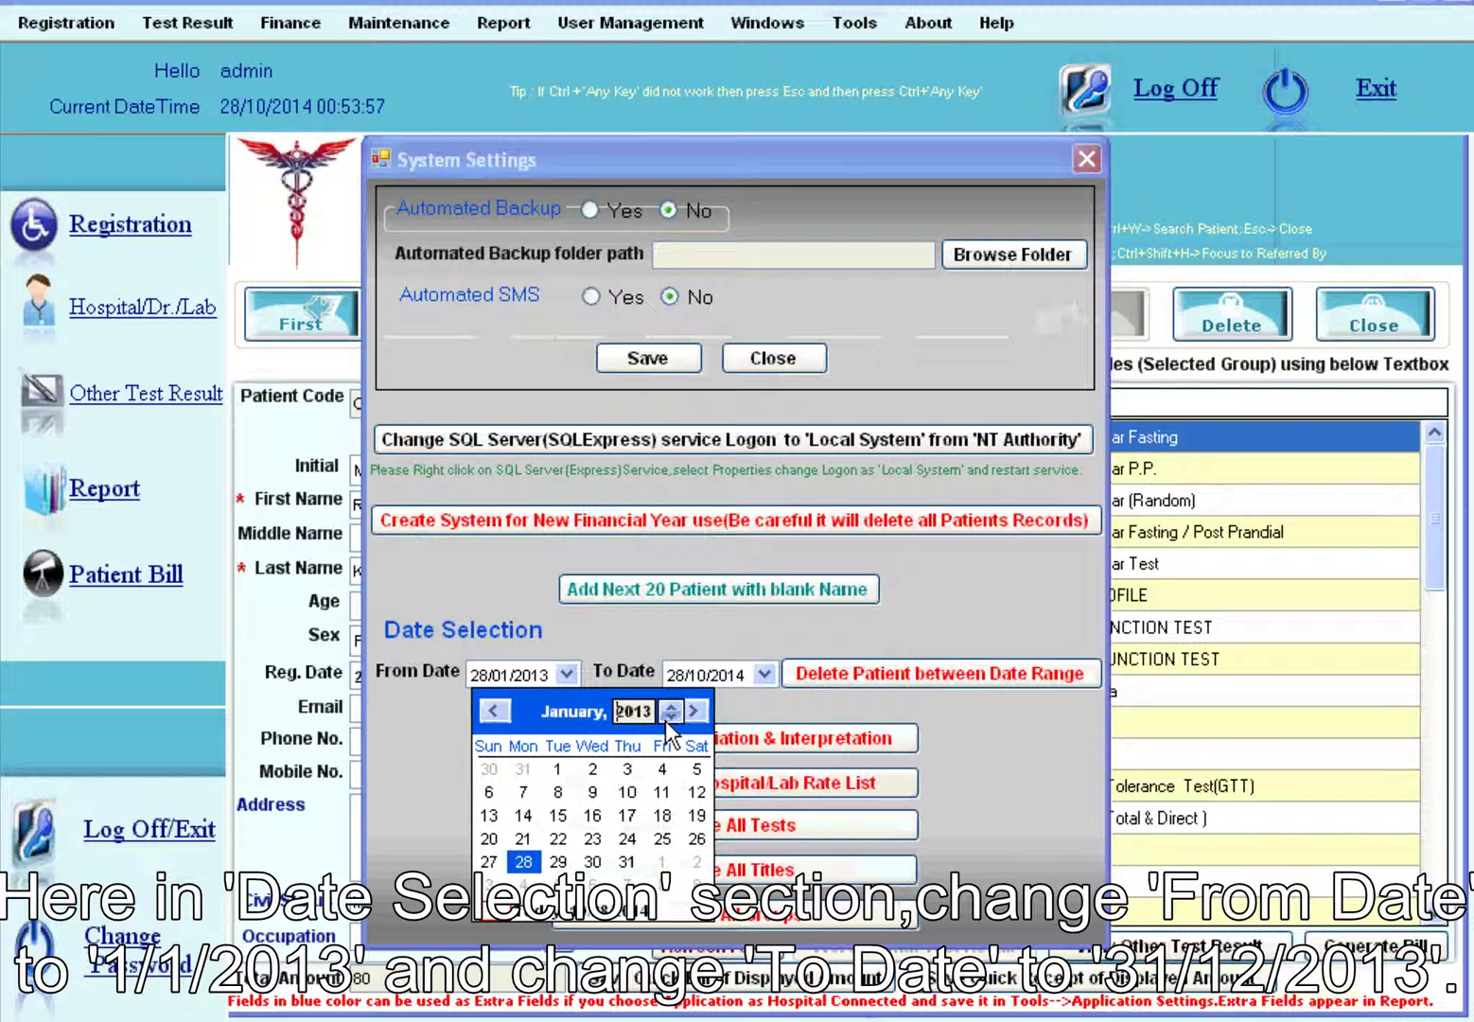
left_click(559, 774)
left_click(557, 771)
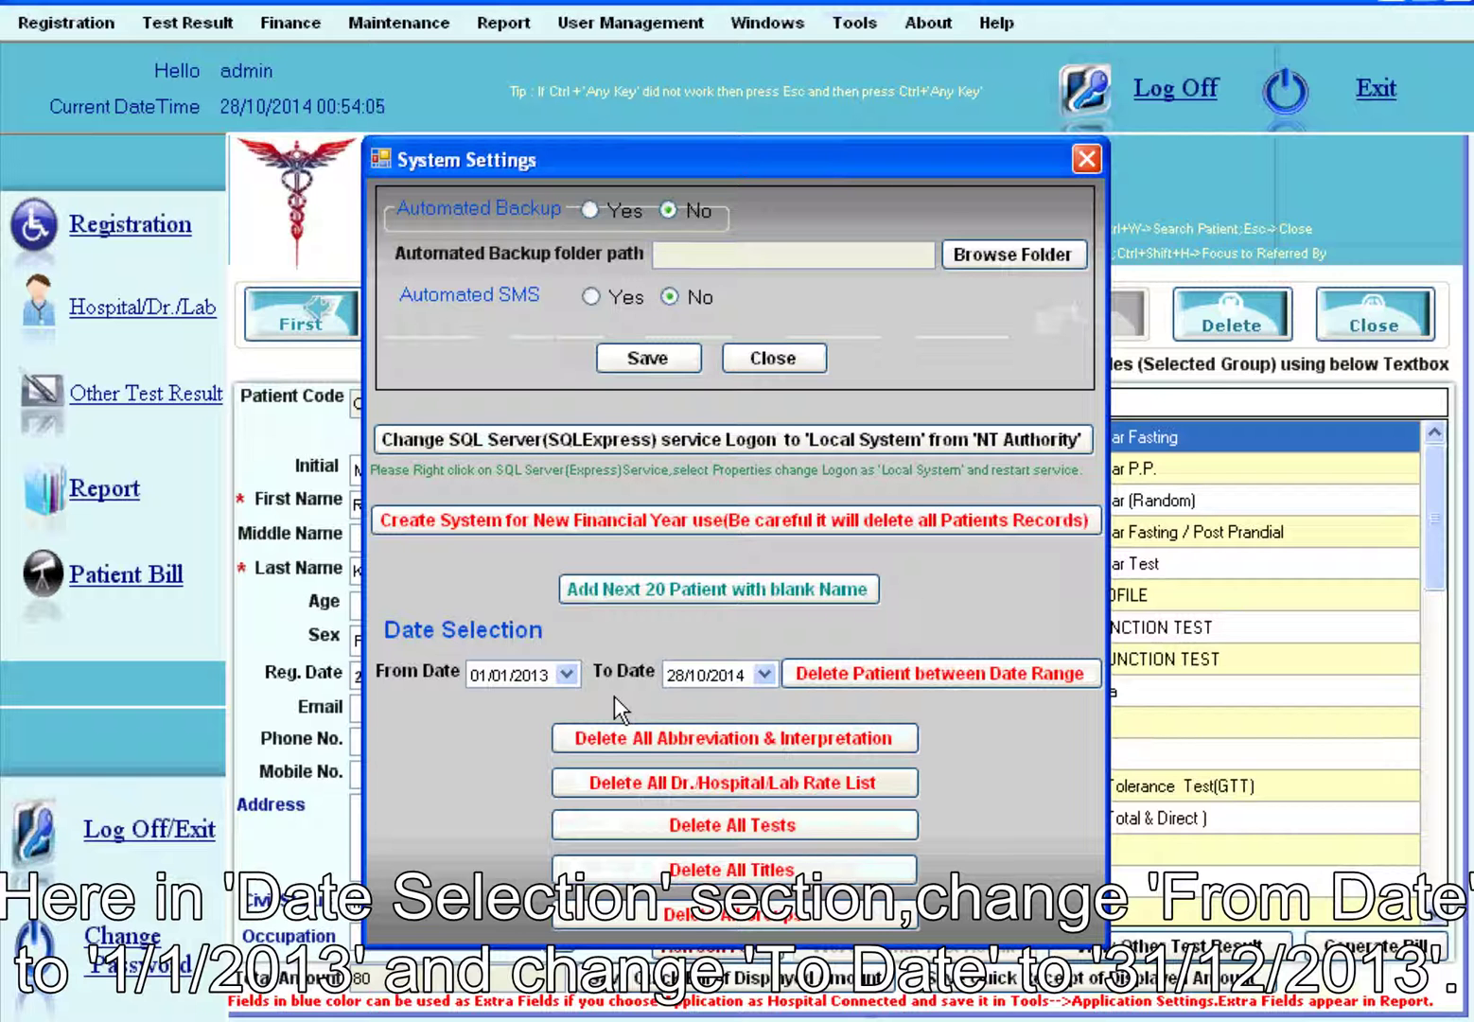
Set the To Date of the date selection to 31/12/2013.
left_click(763, 674)
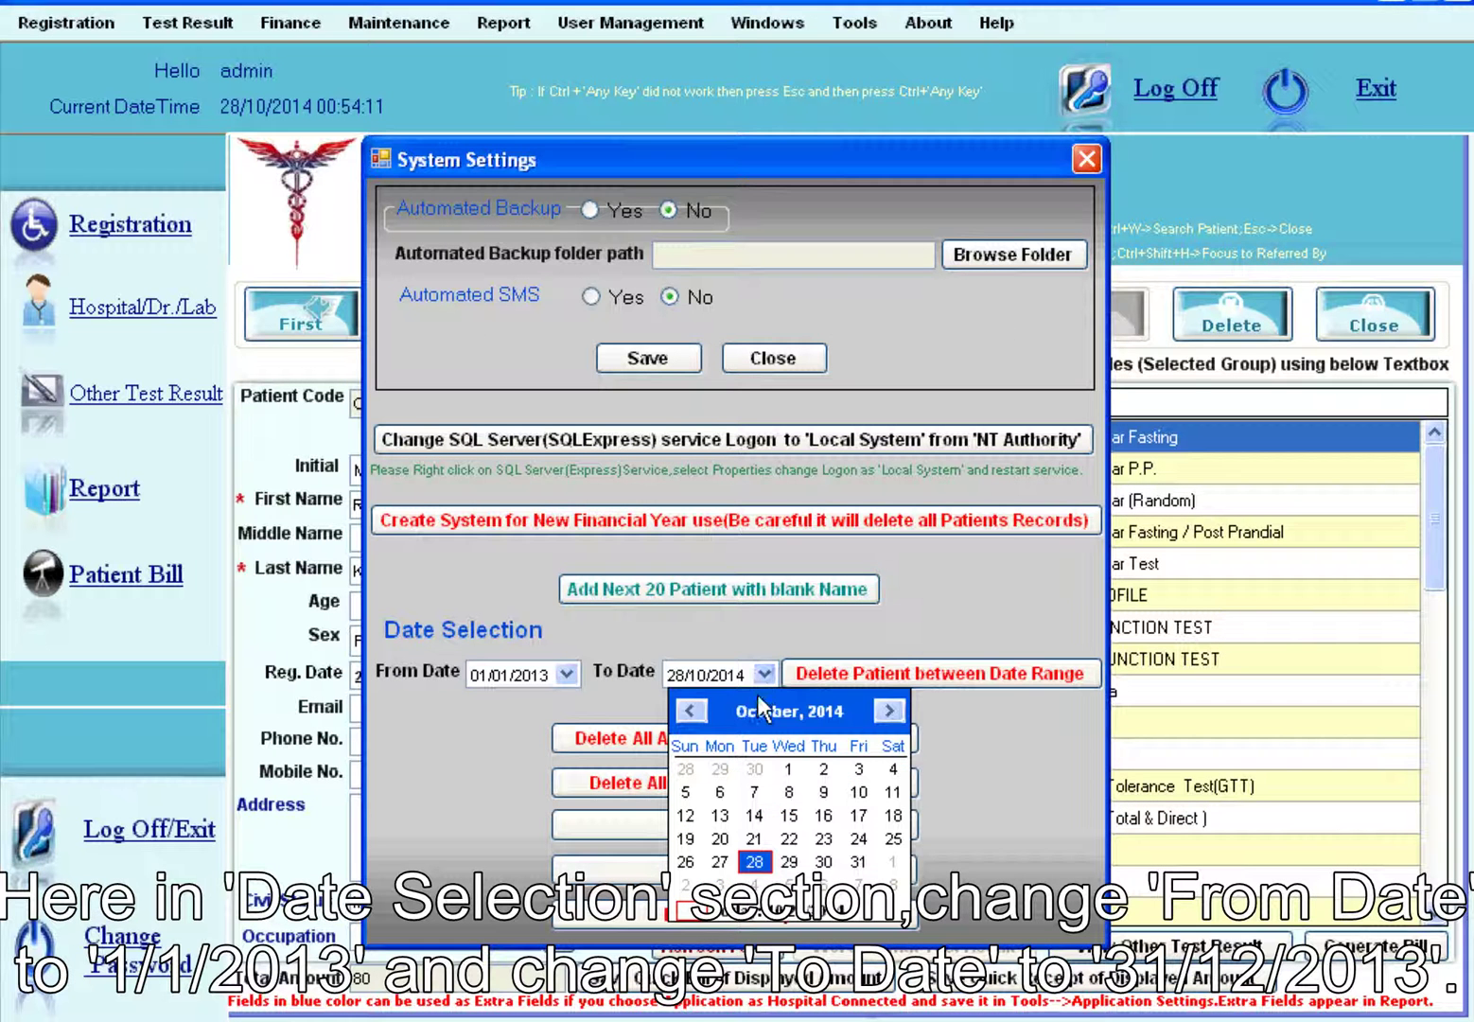
left_click(757, 710)
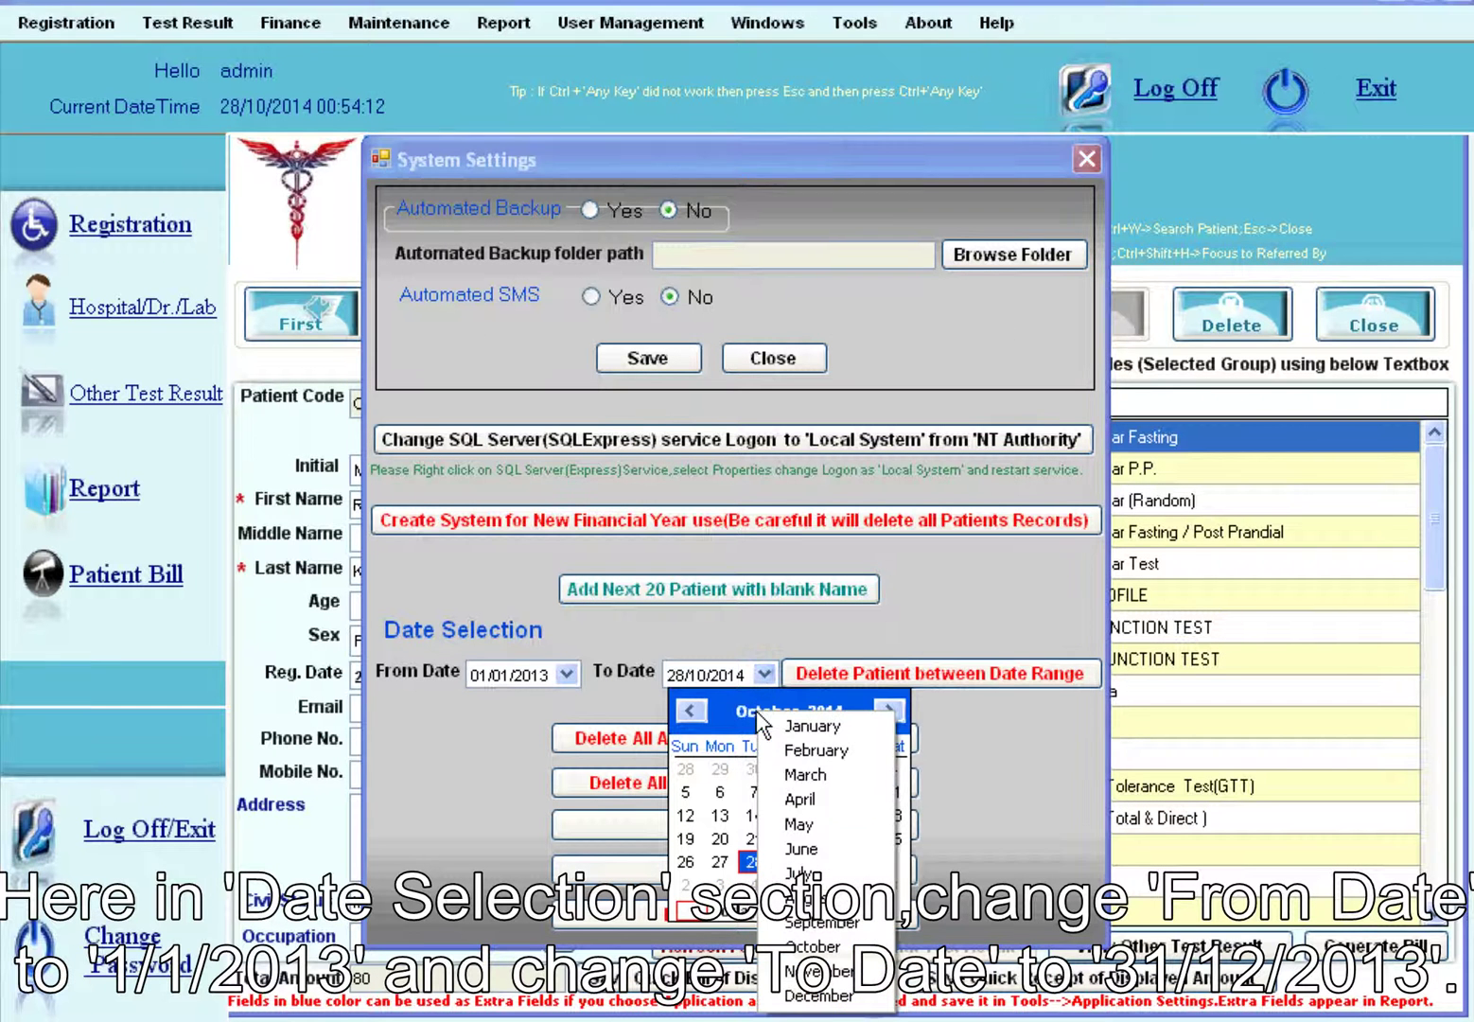
left_click(799, 998)
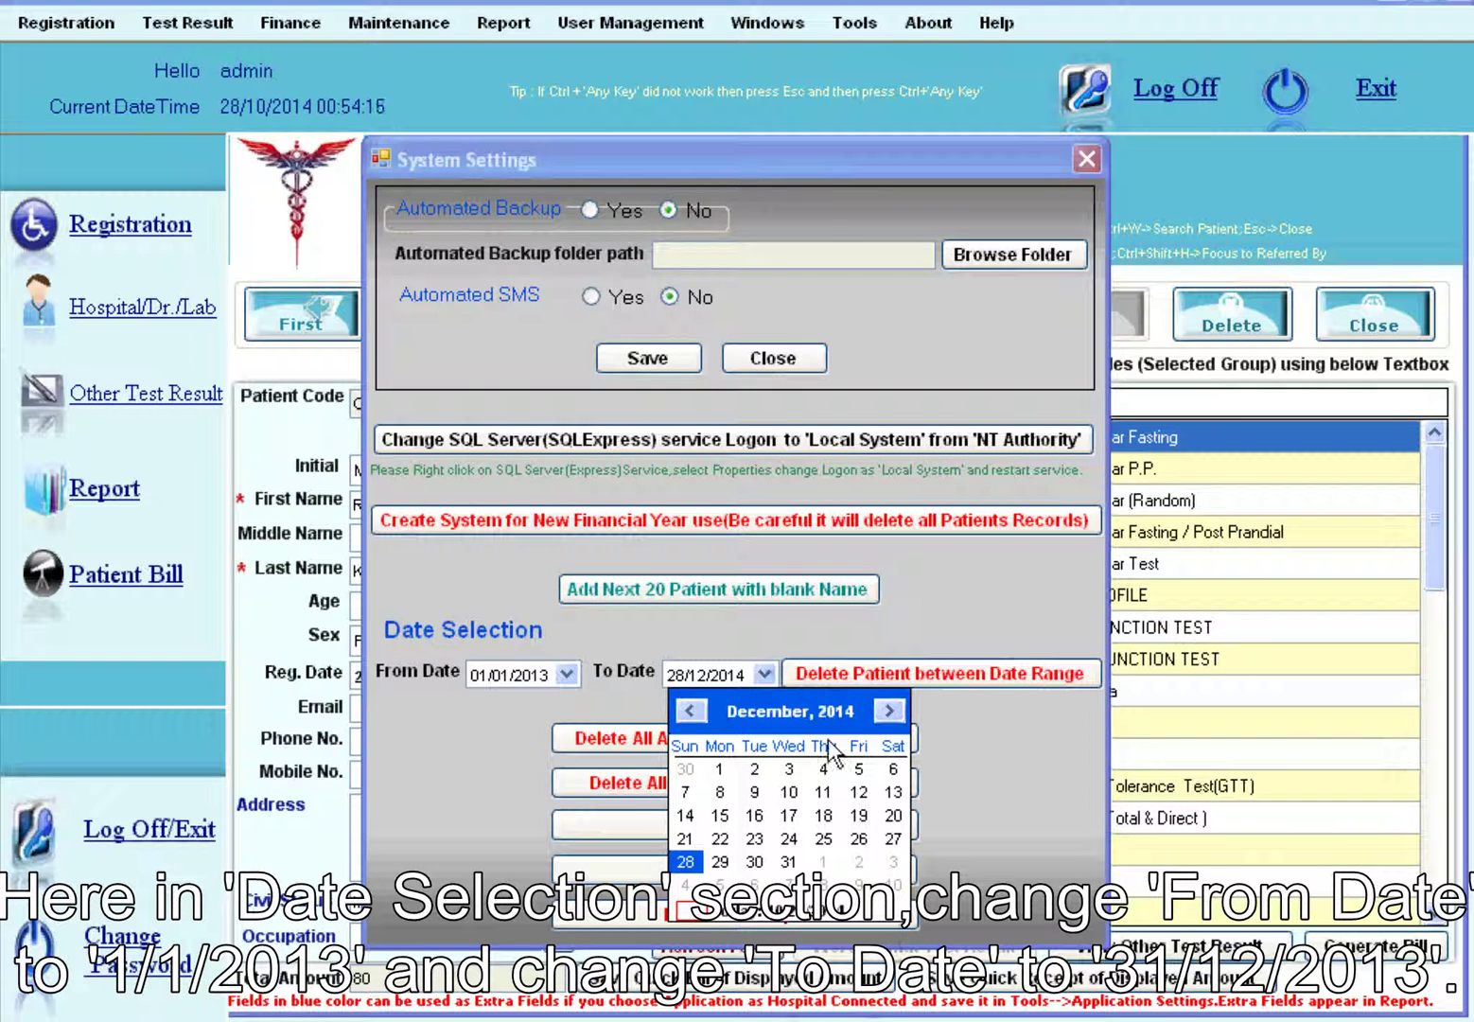
left_click(835, 713)
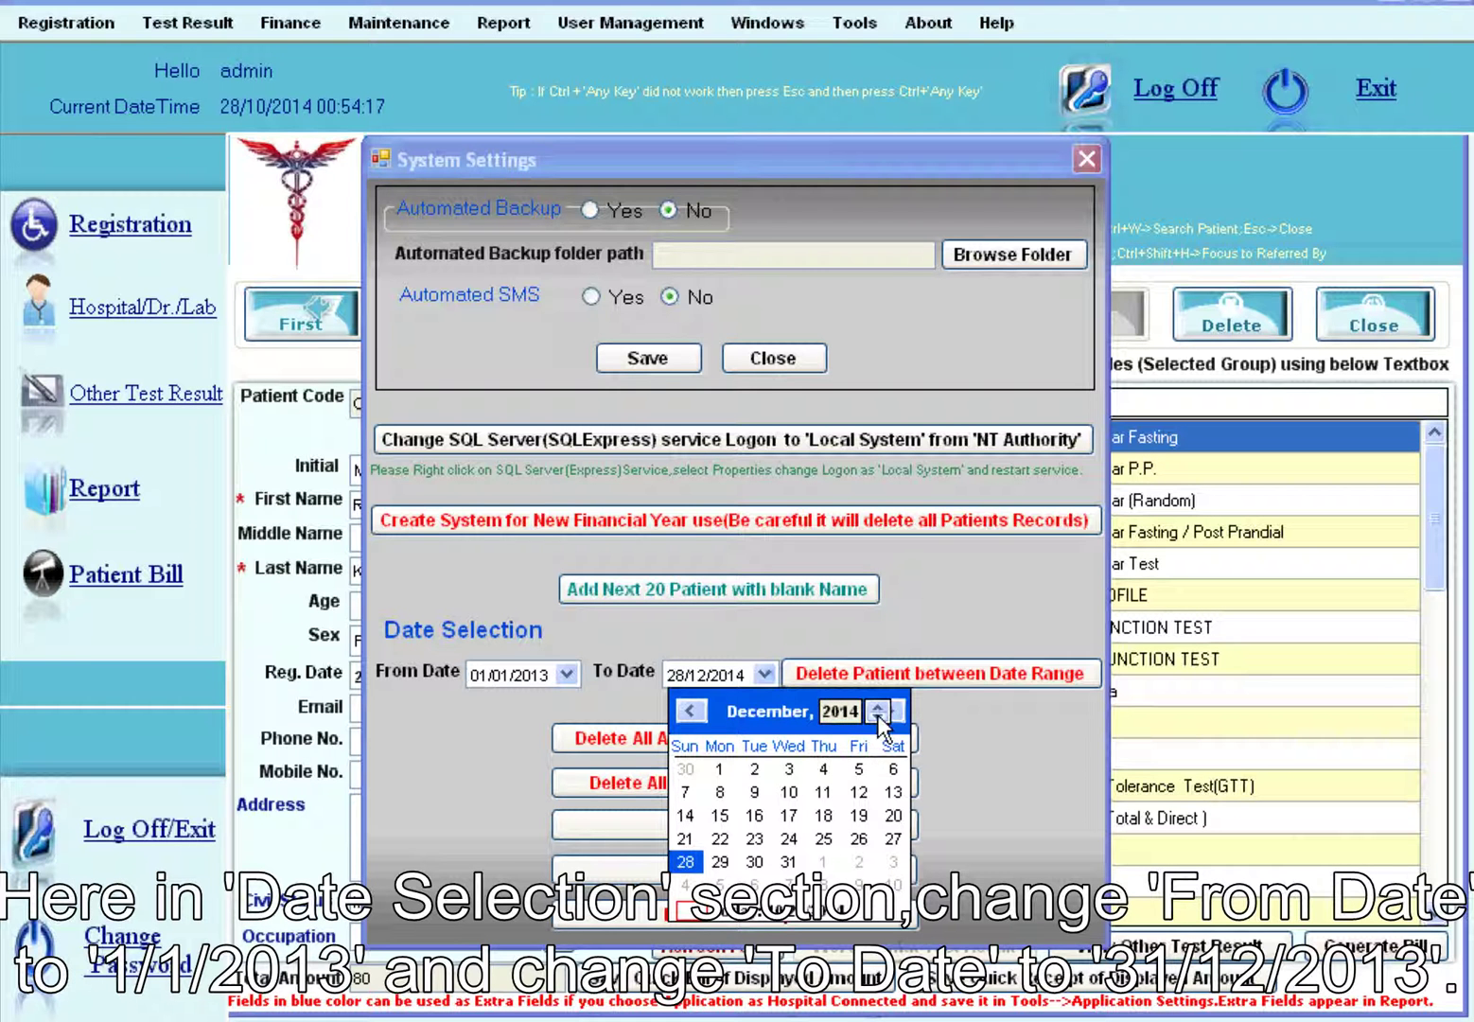
left_click(877, 716)
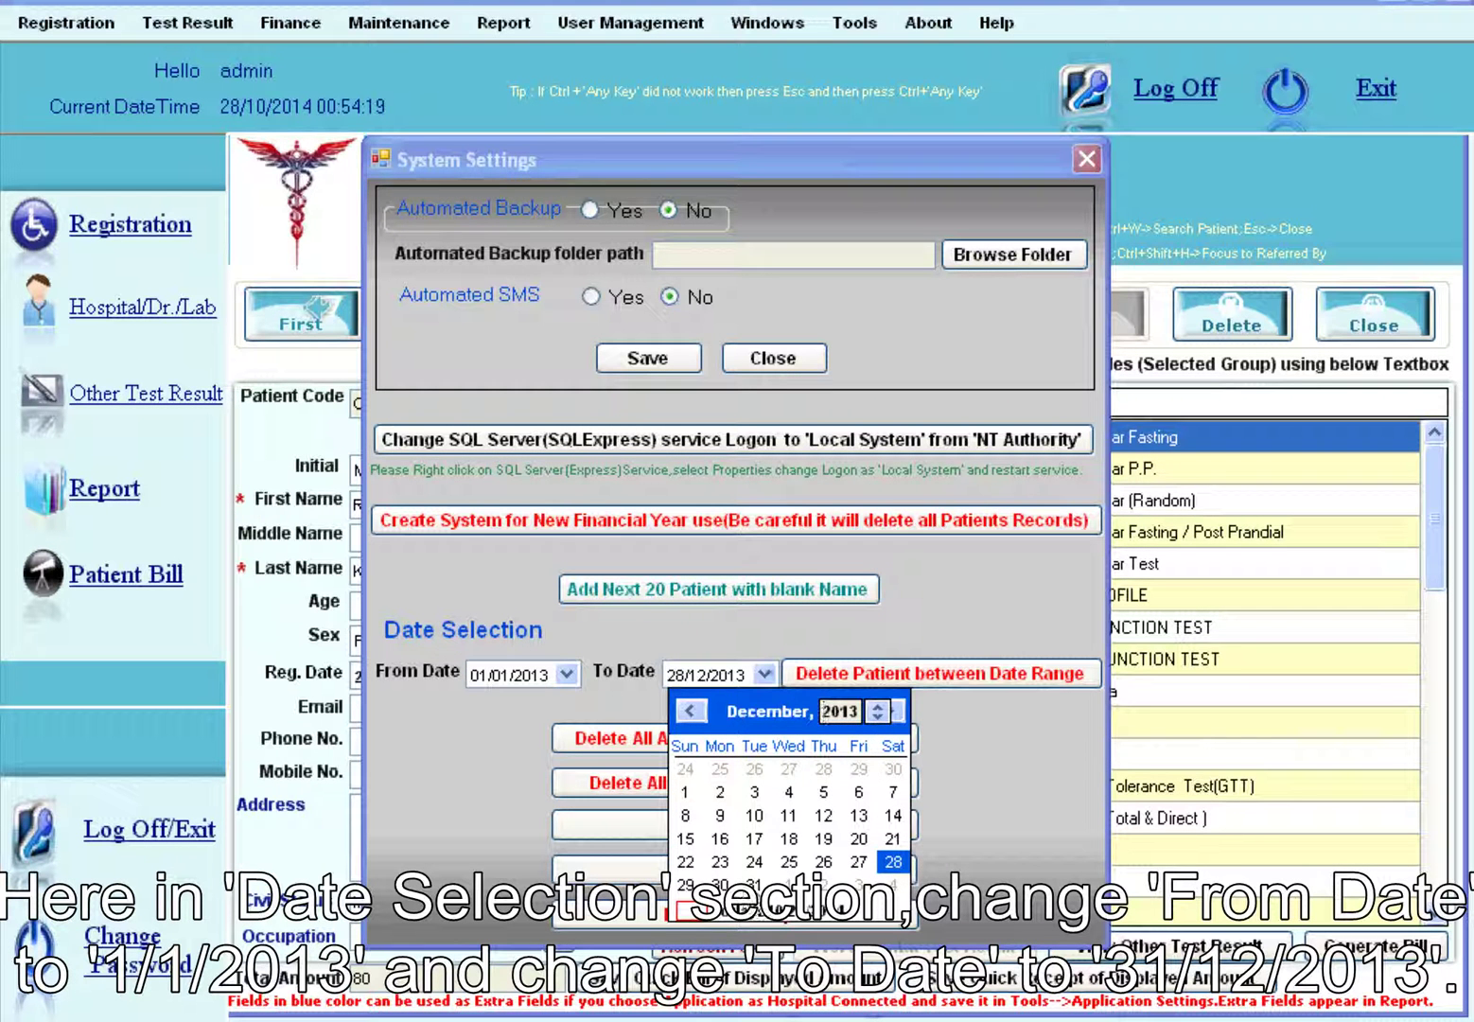
left_click(755, 885)
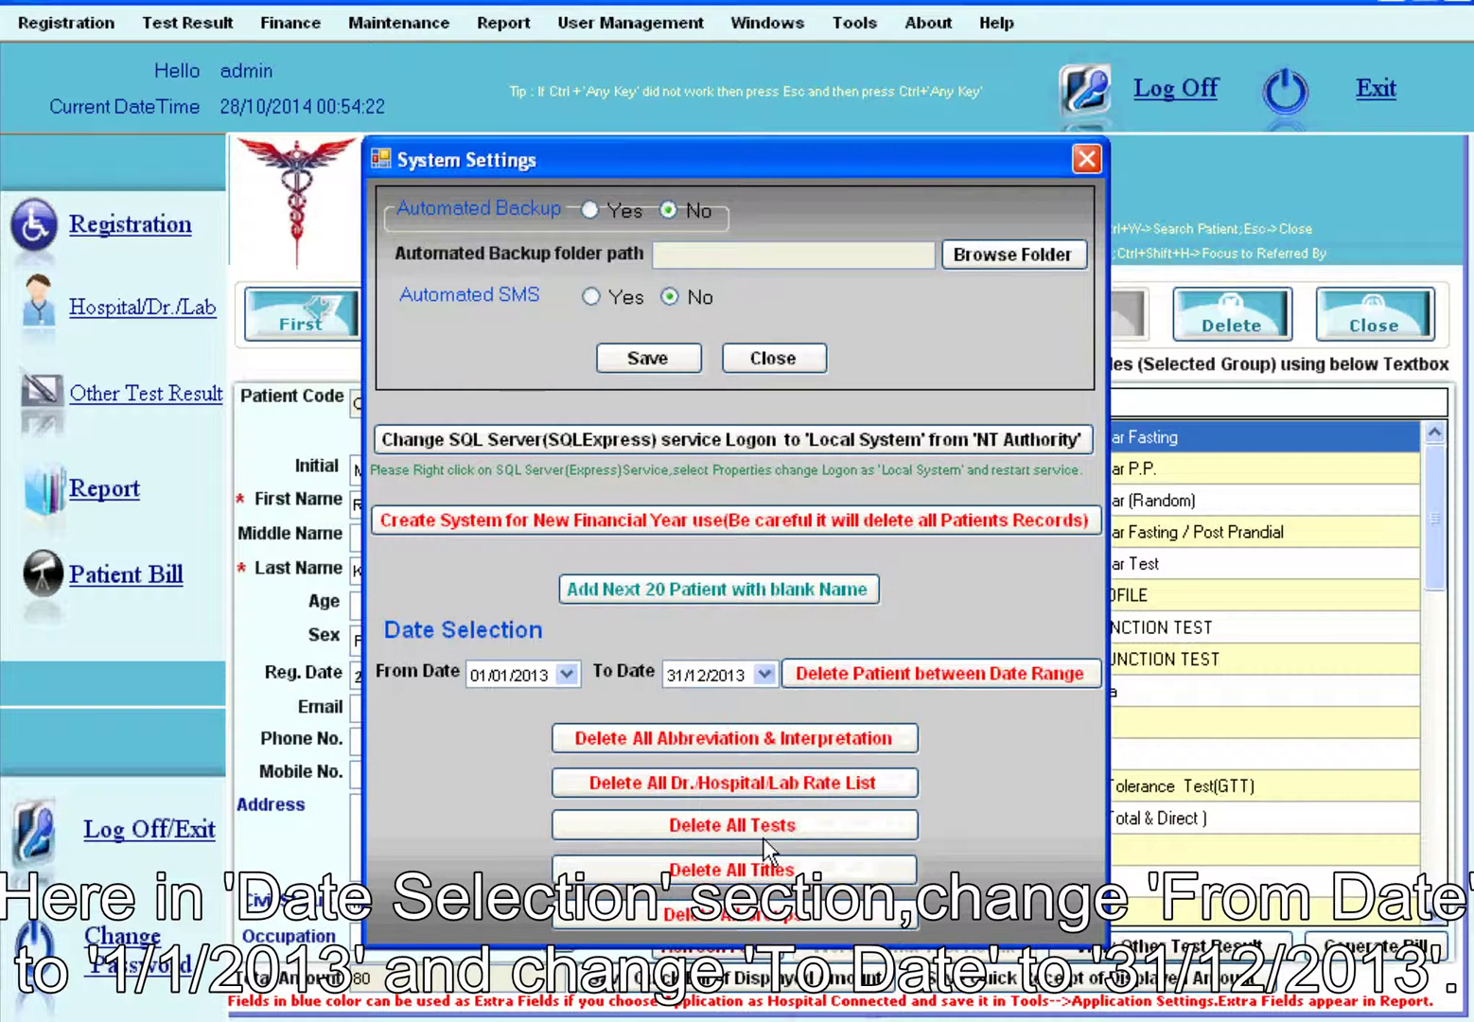
Delete the patient records registered within the selected date range and confirm the deletion.
left_click(834, 684)
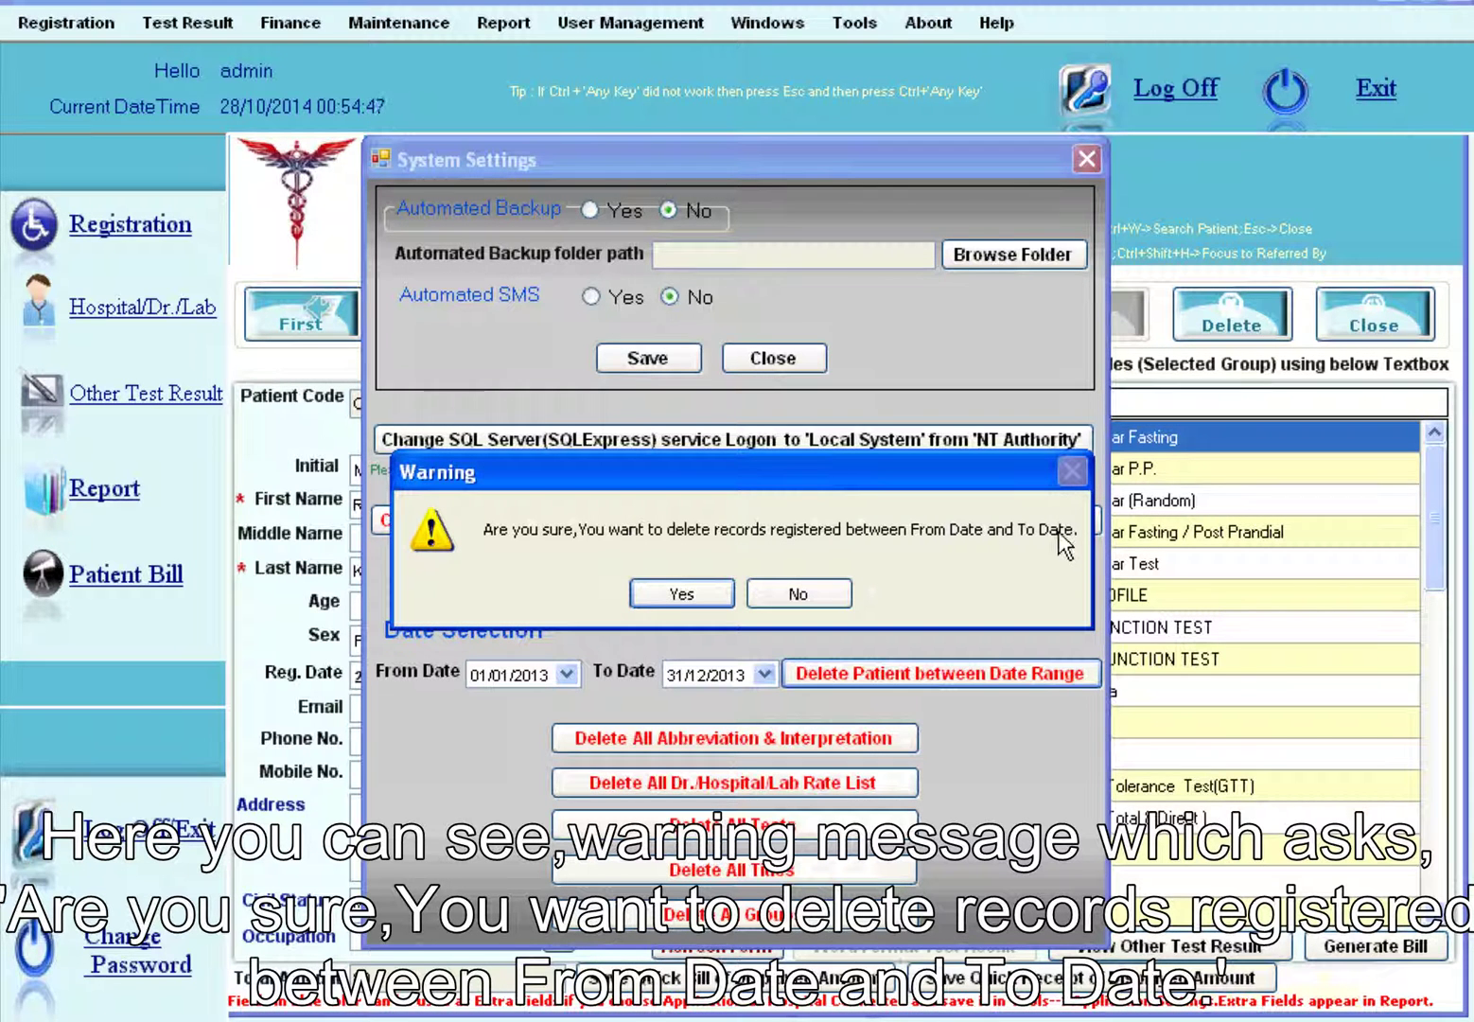
left_click(709, 598)
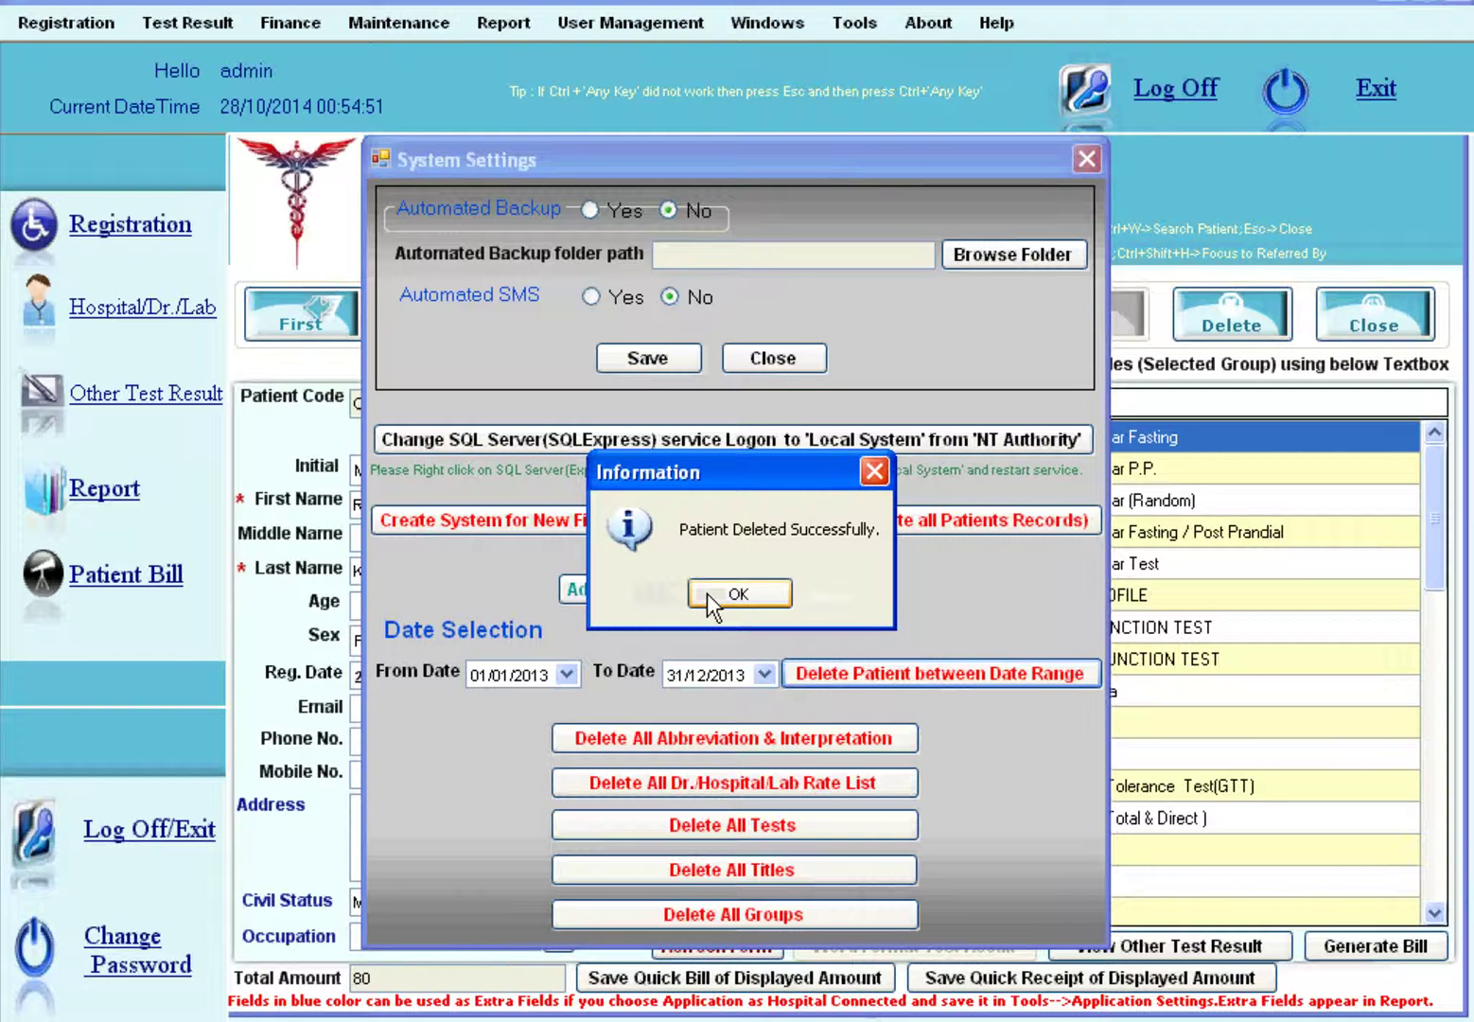
left_click(712, 602)
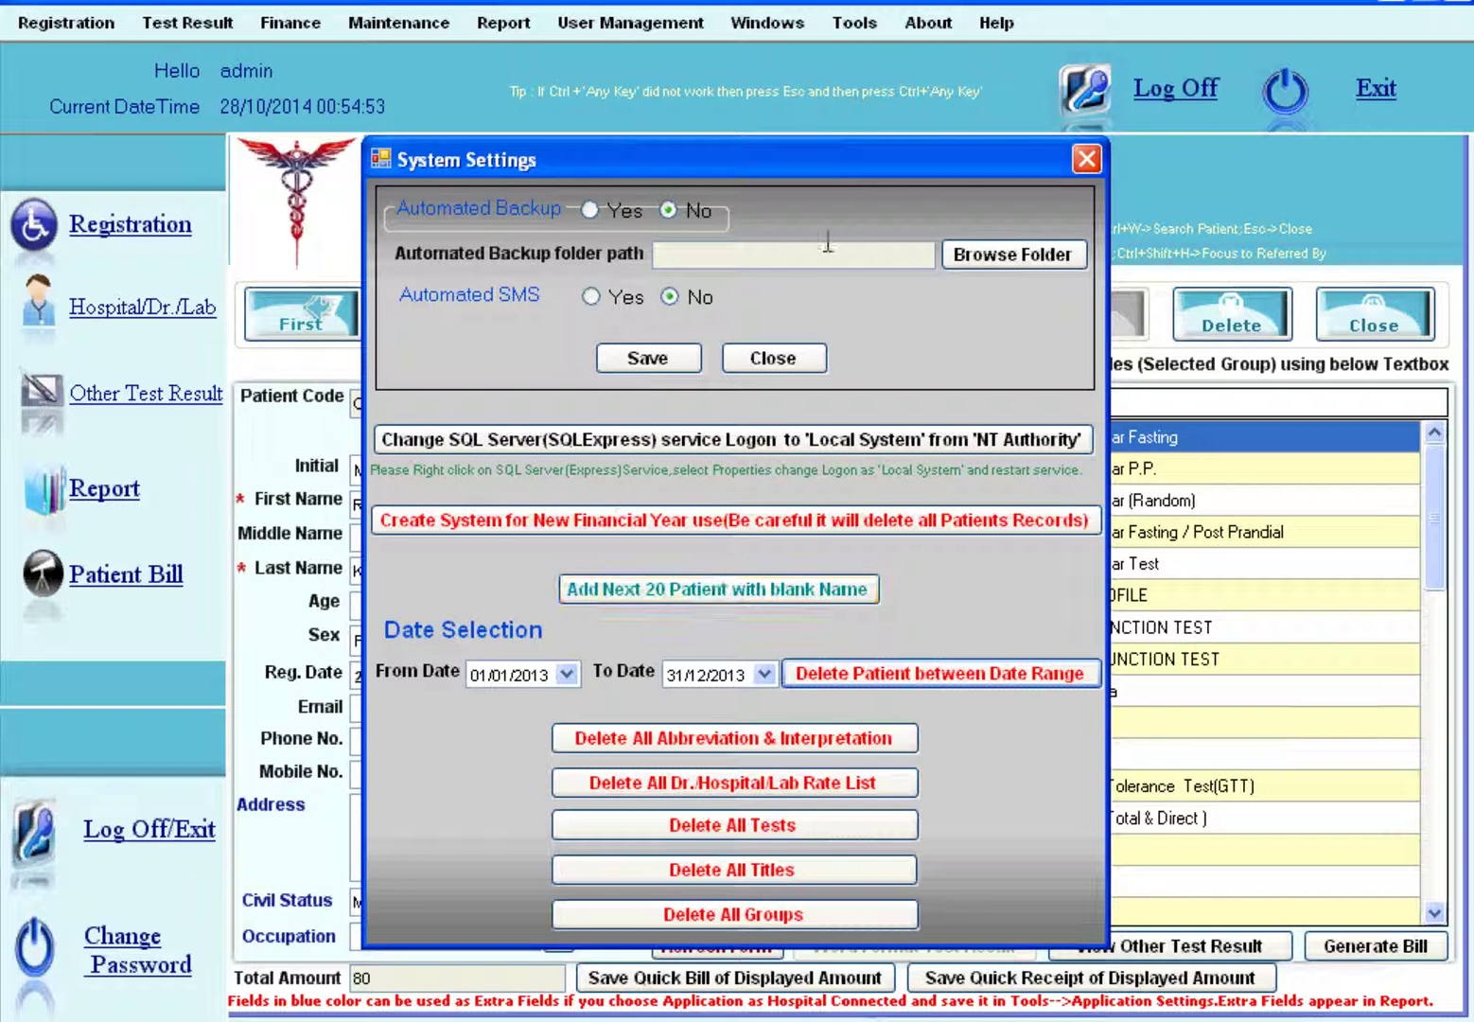
Return to the Registration form, refresh it and check the patient lookup list for remaining 2013 records.
left_click(757, 24)
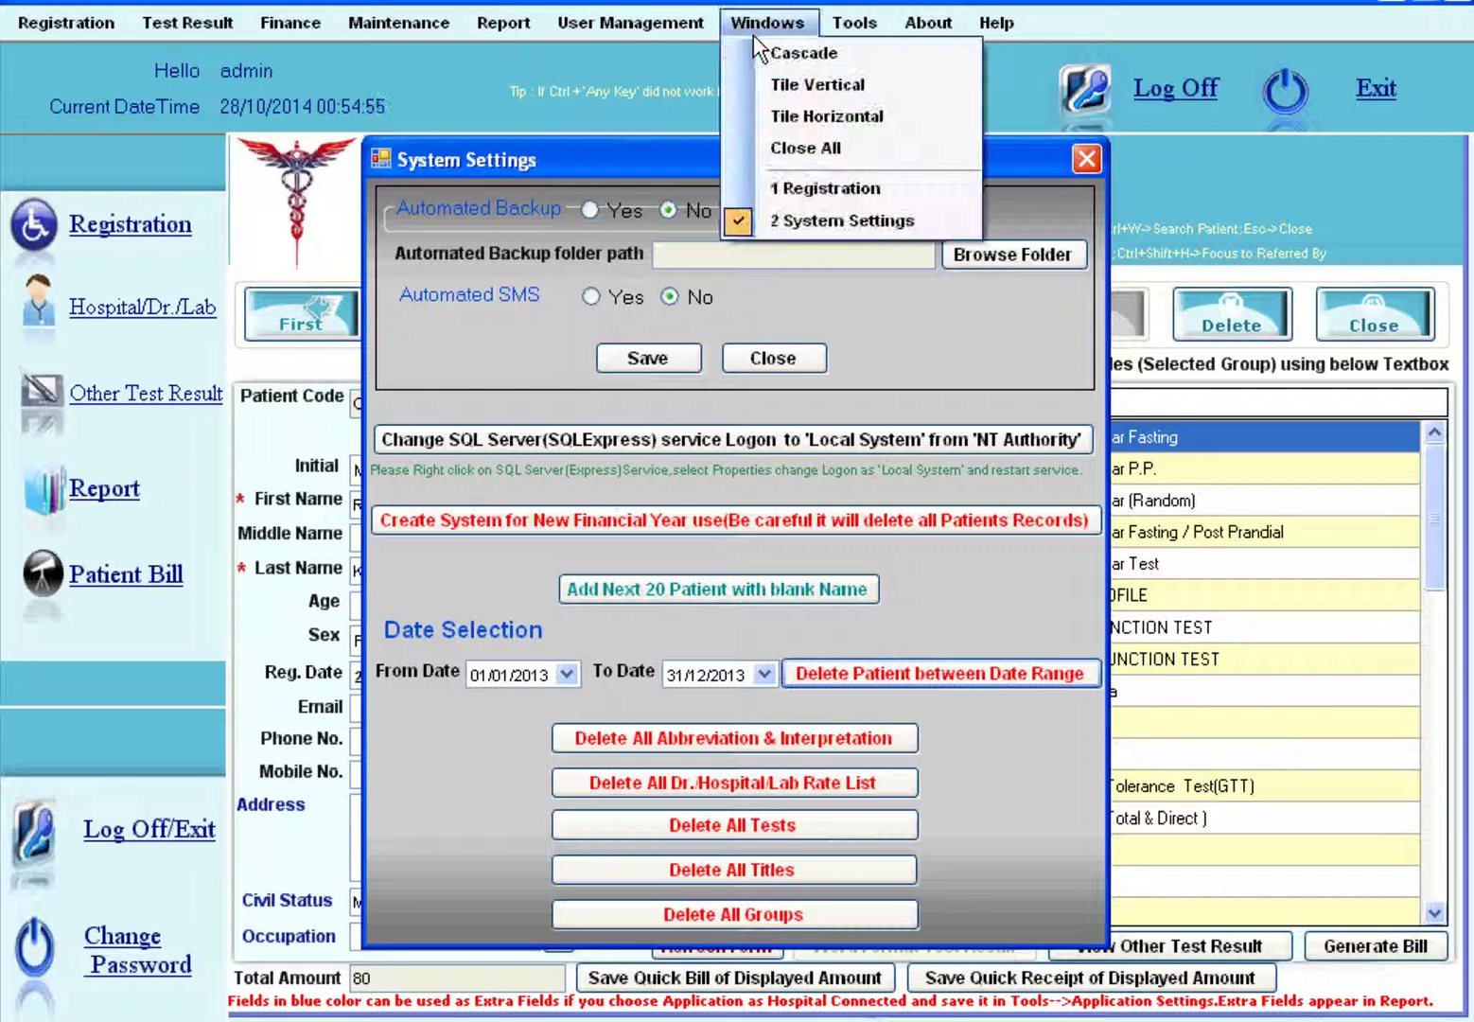
left_click(753, 185)
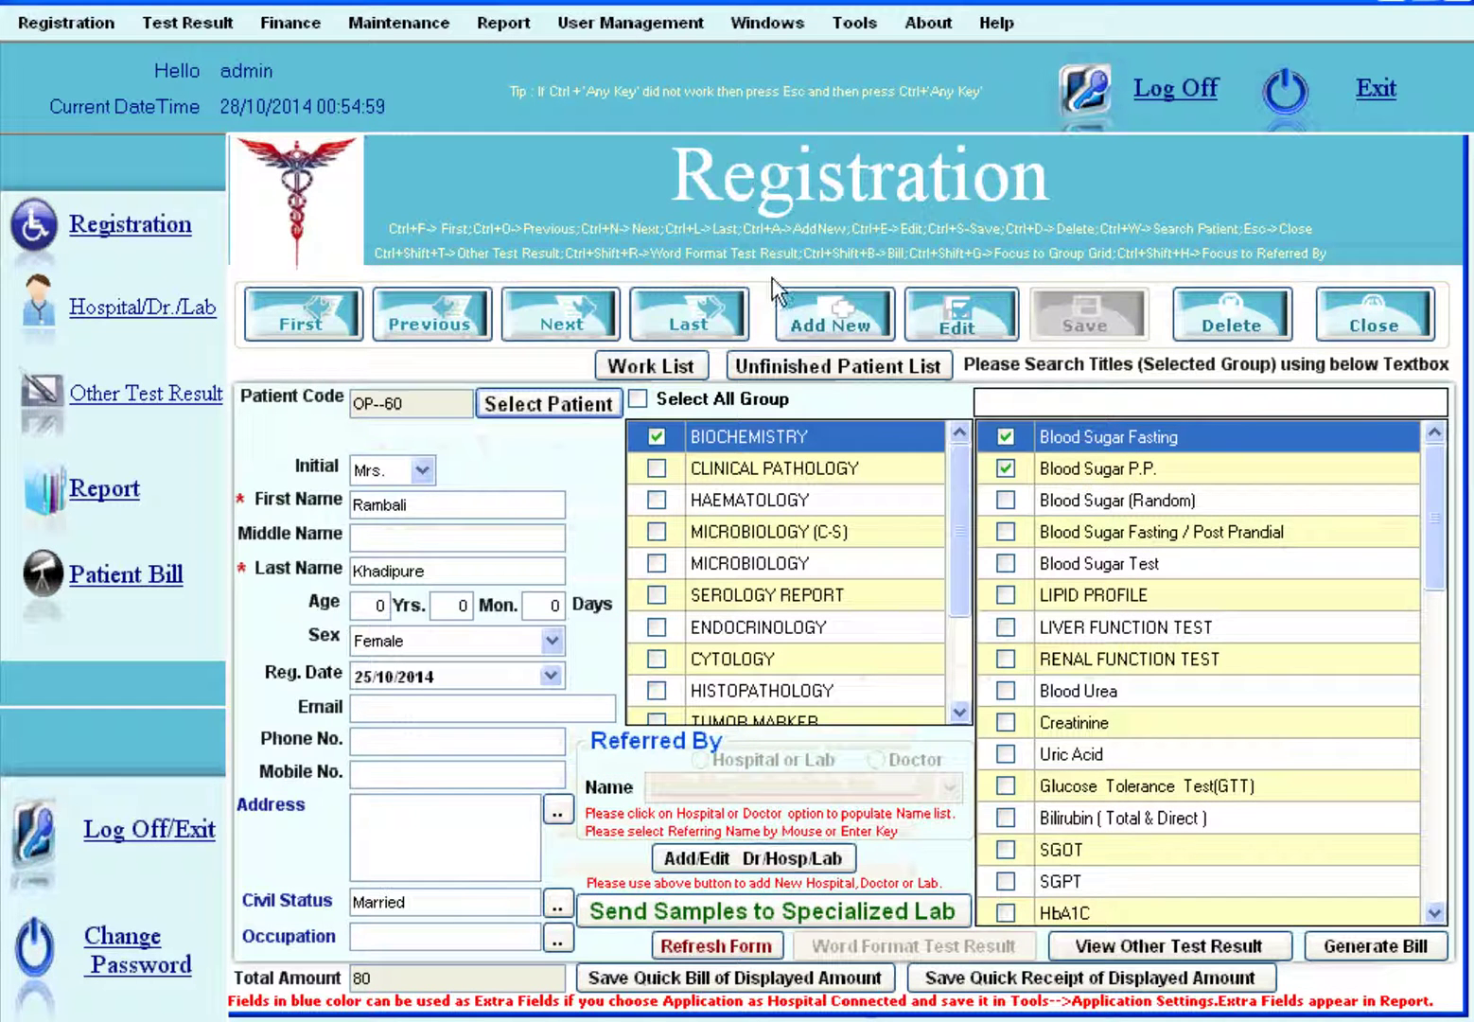
left_click(680, 948)
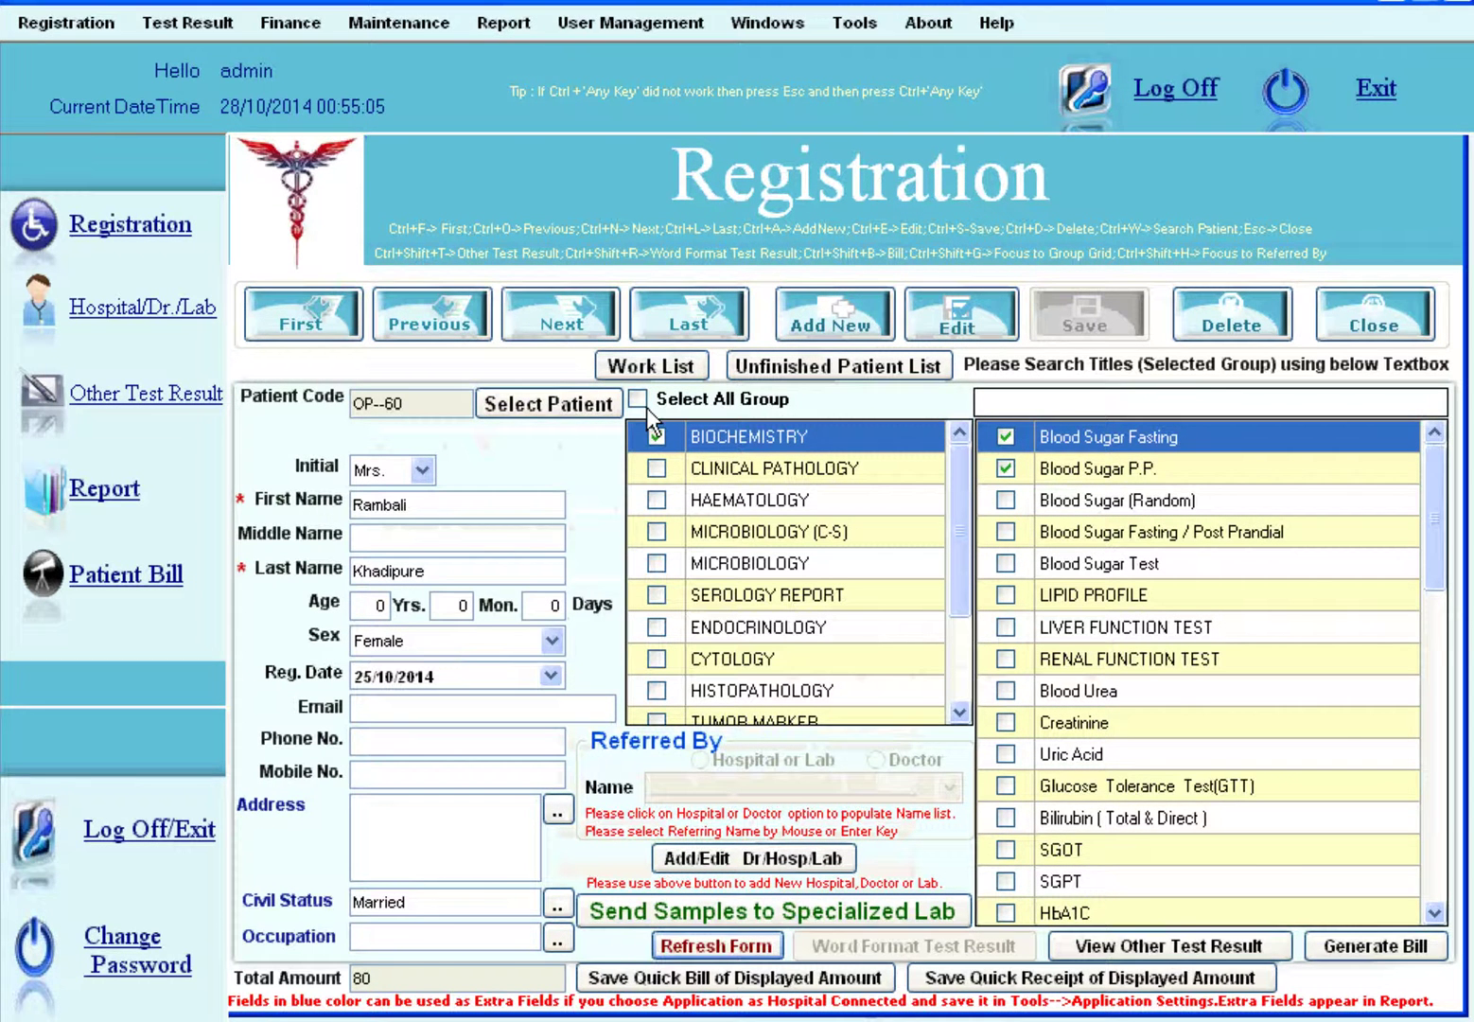
left_click(587, 407)
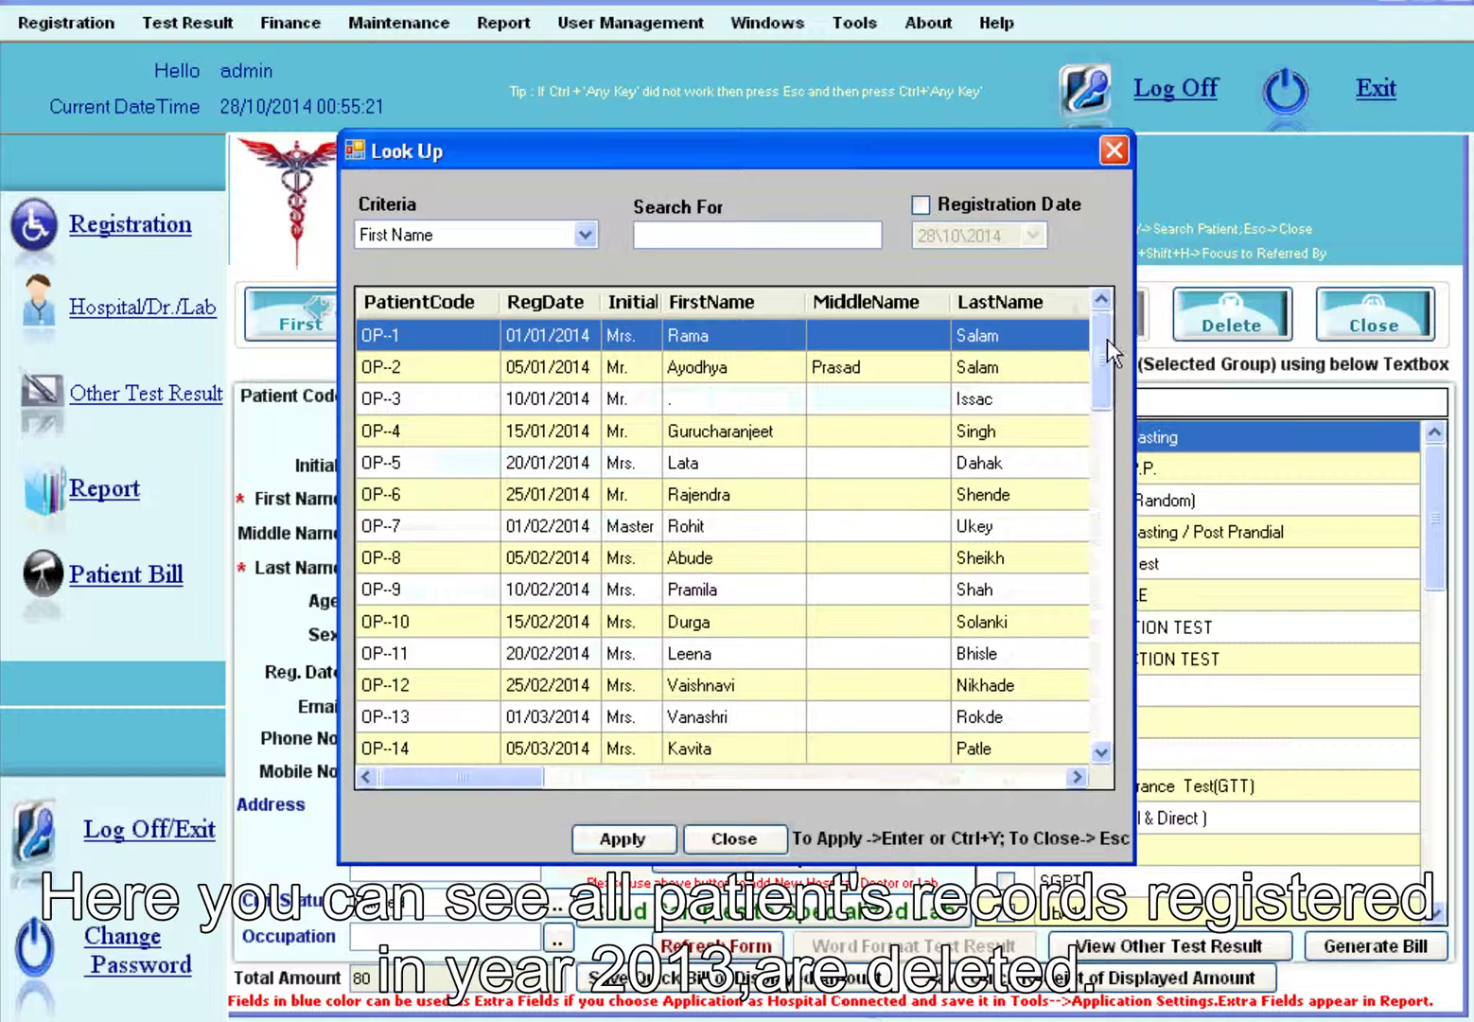
left_click_drag(1100, 347, 1050, 322)
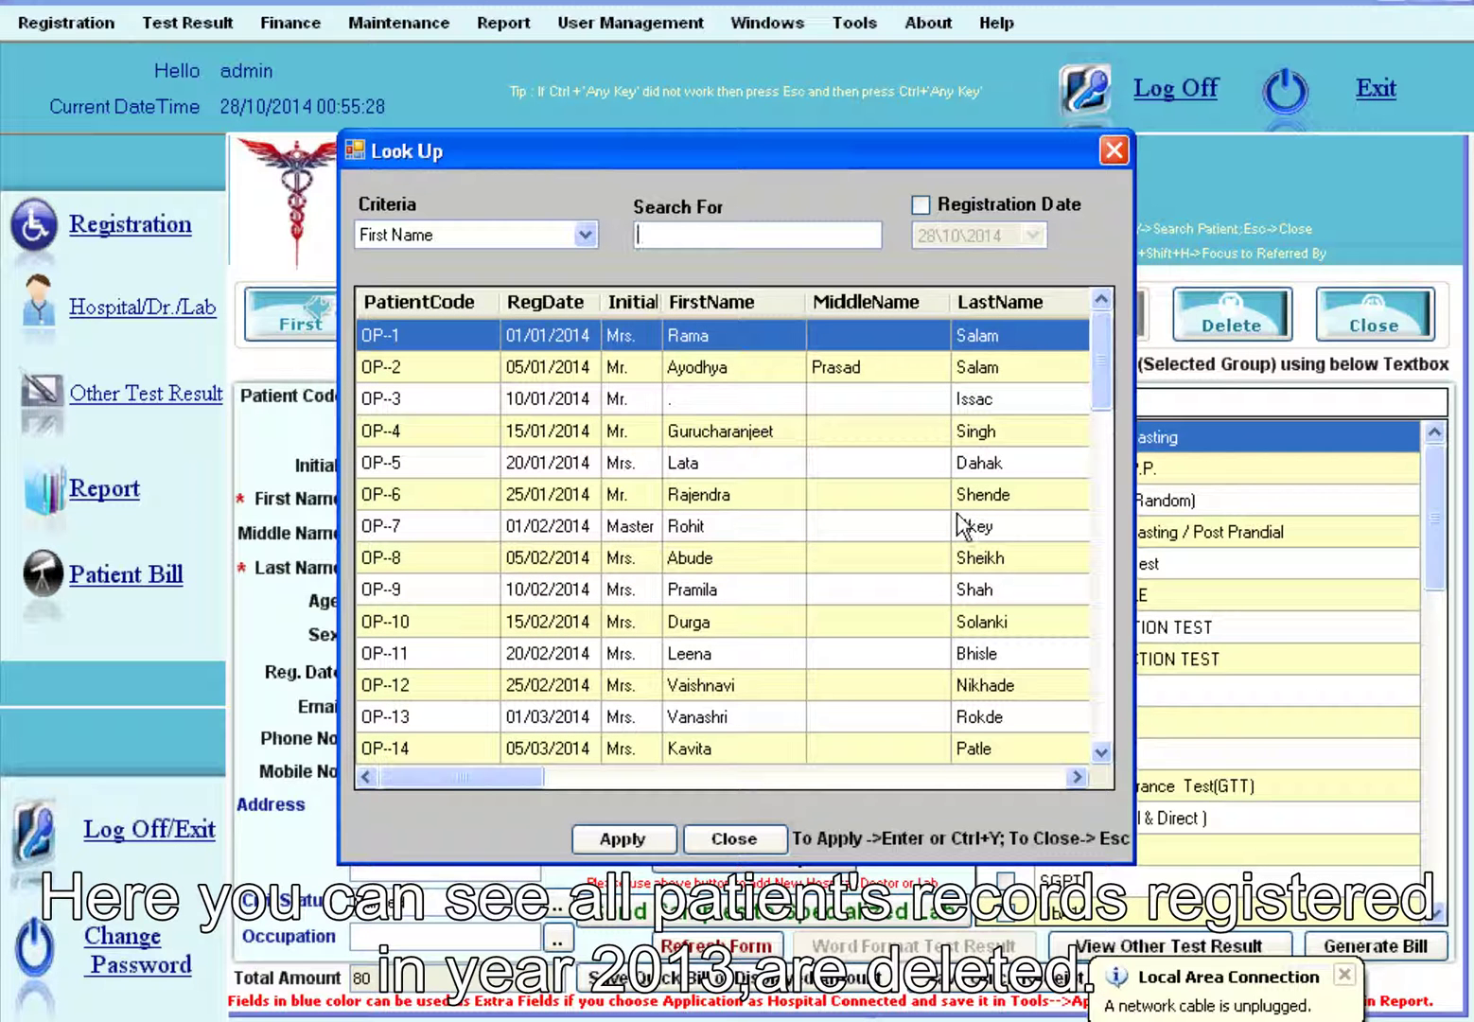
left_click(735, 840)
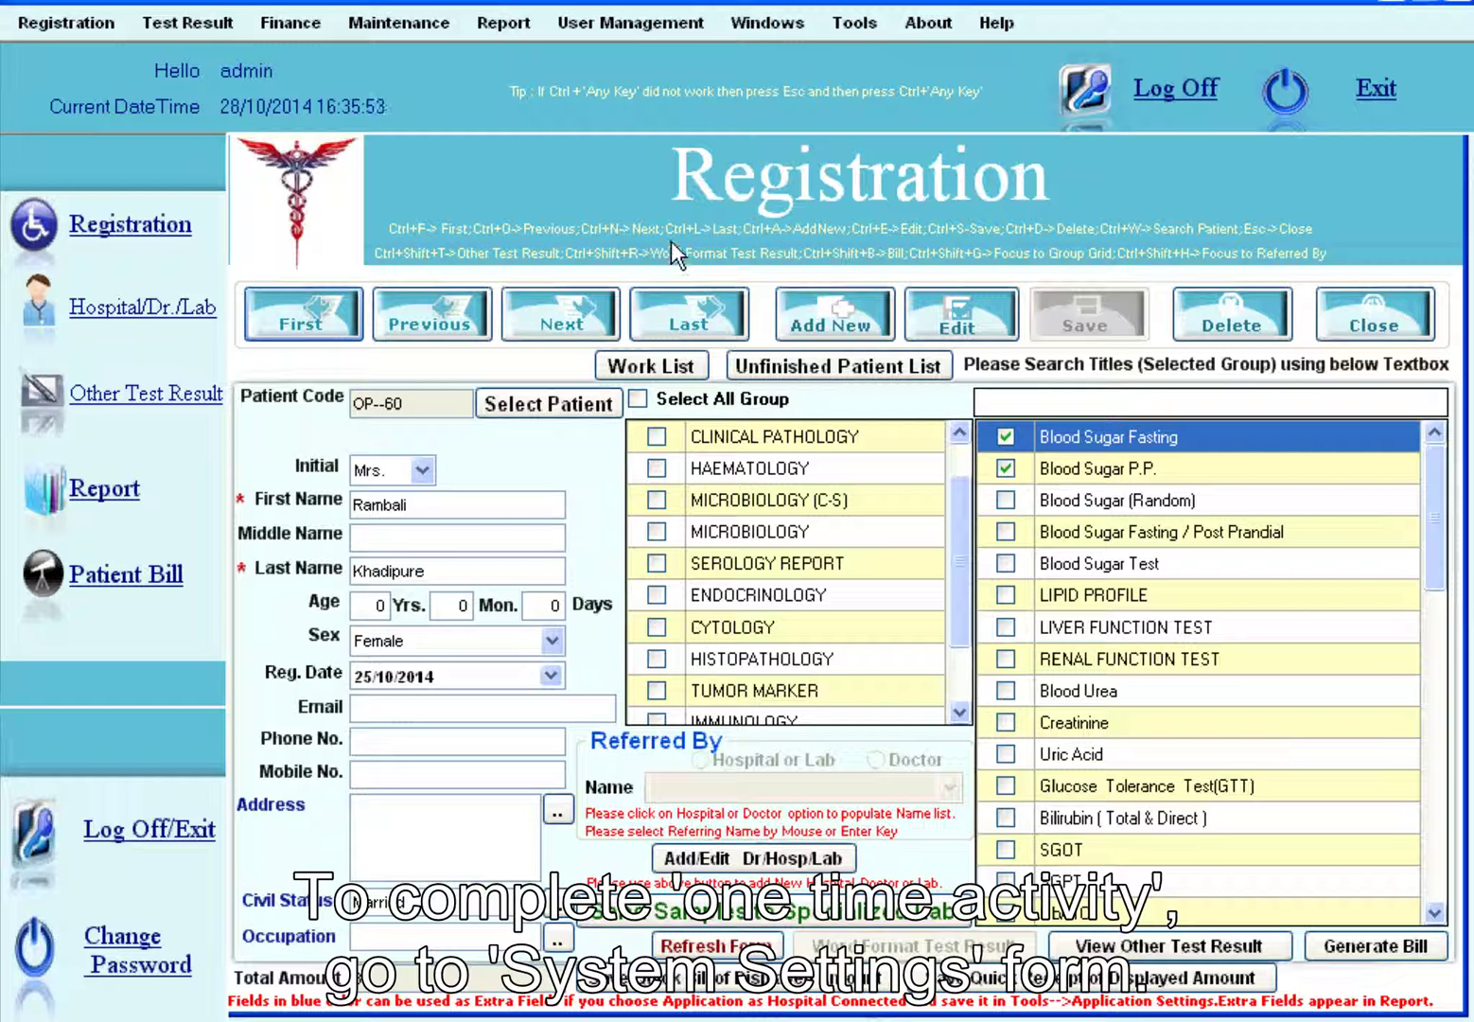
From System Settings, open SQL Server Configuration Manager through the service logon change option and show the SQL Server 2005 Services.
left_click(782, 28)
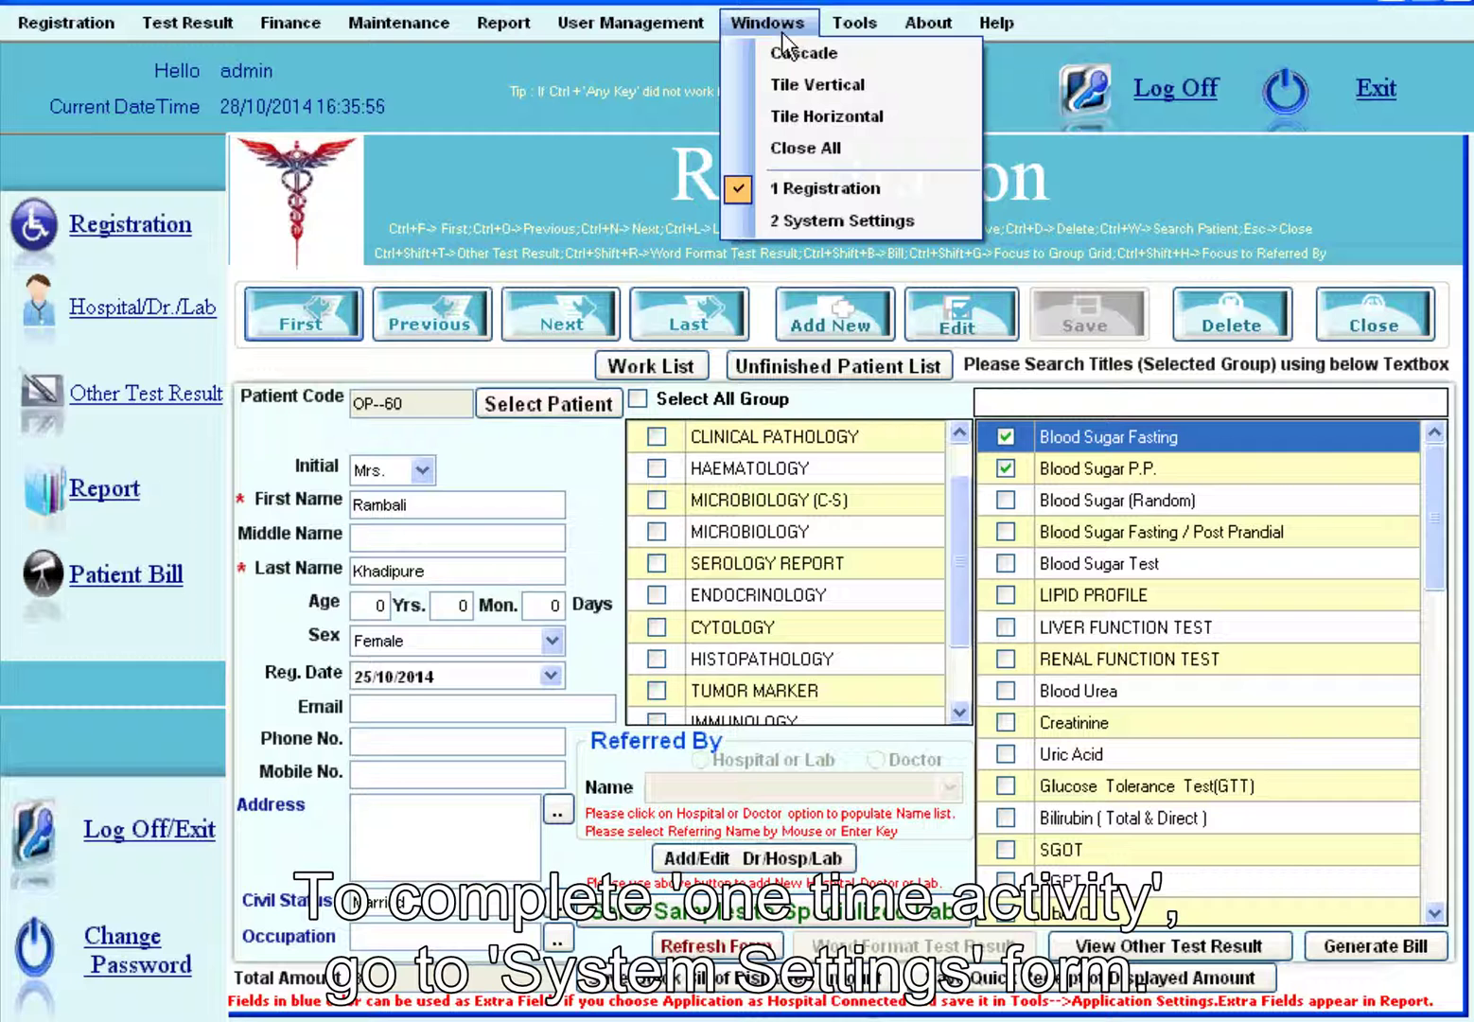
left_click(817, 220)
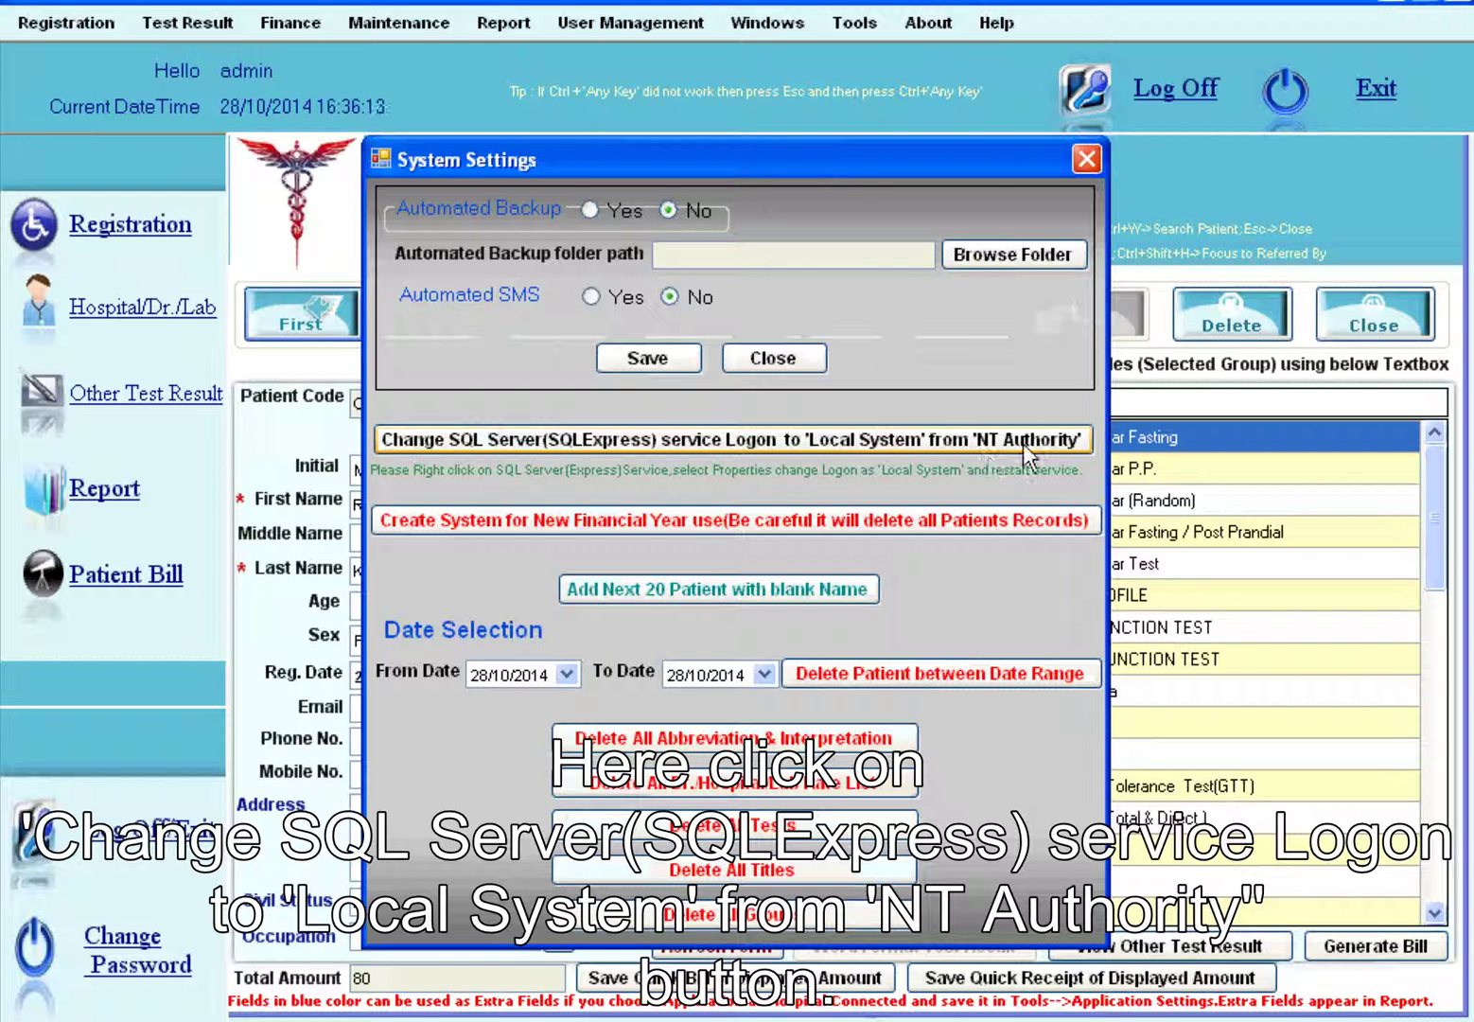
left_click(898, 442)
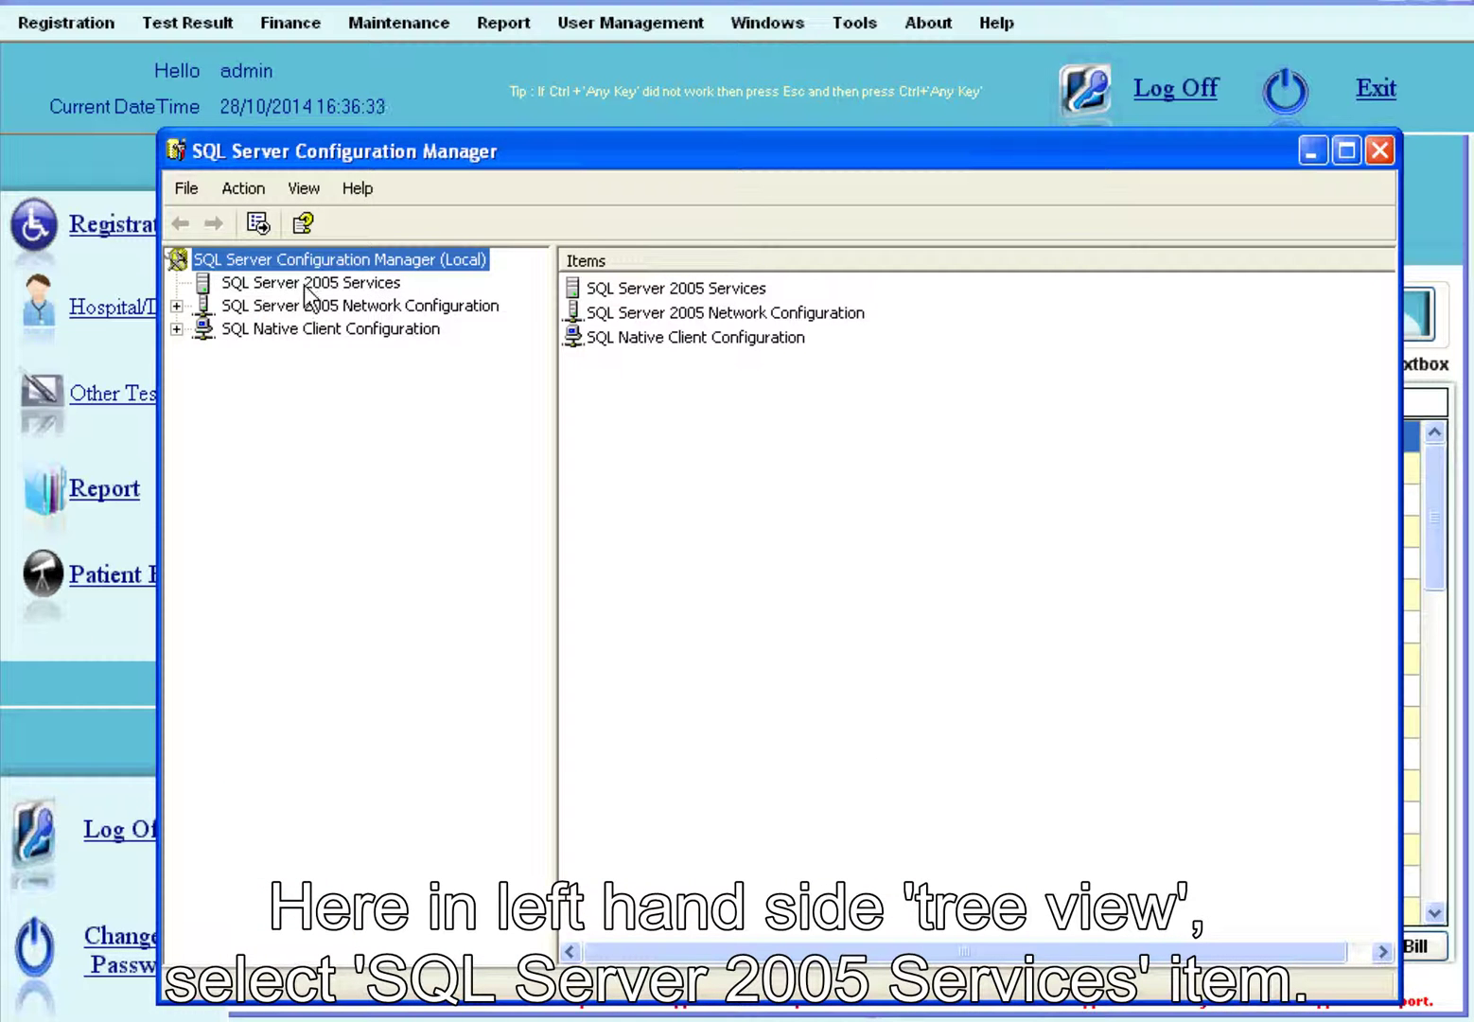
left_click(381, 284)
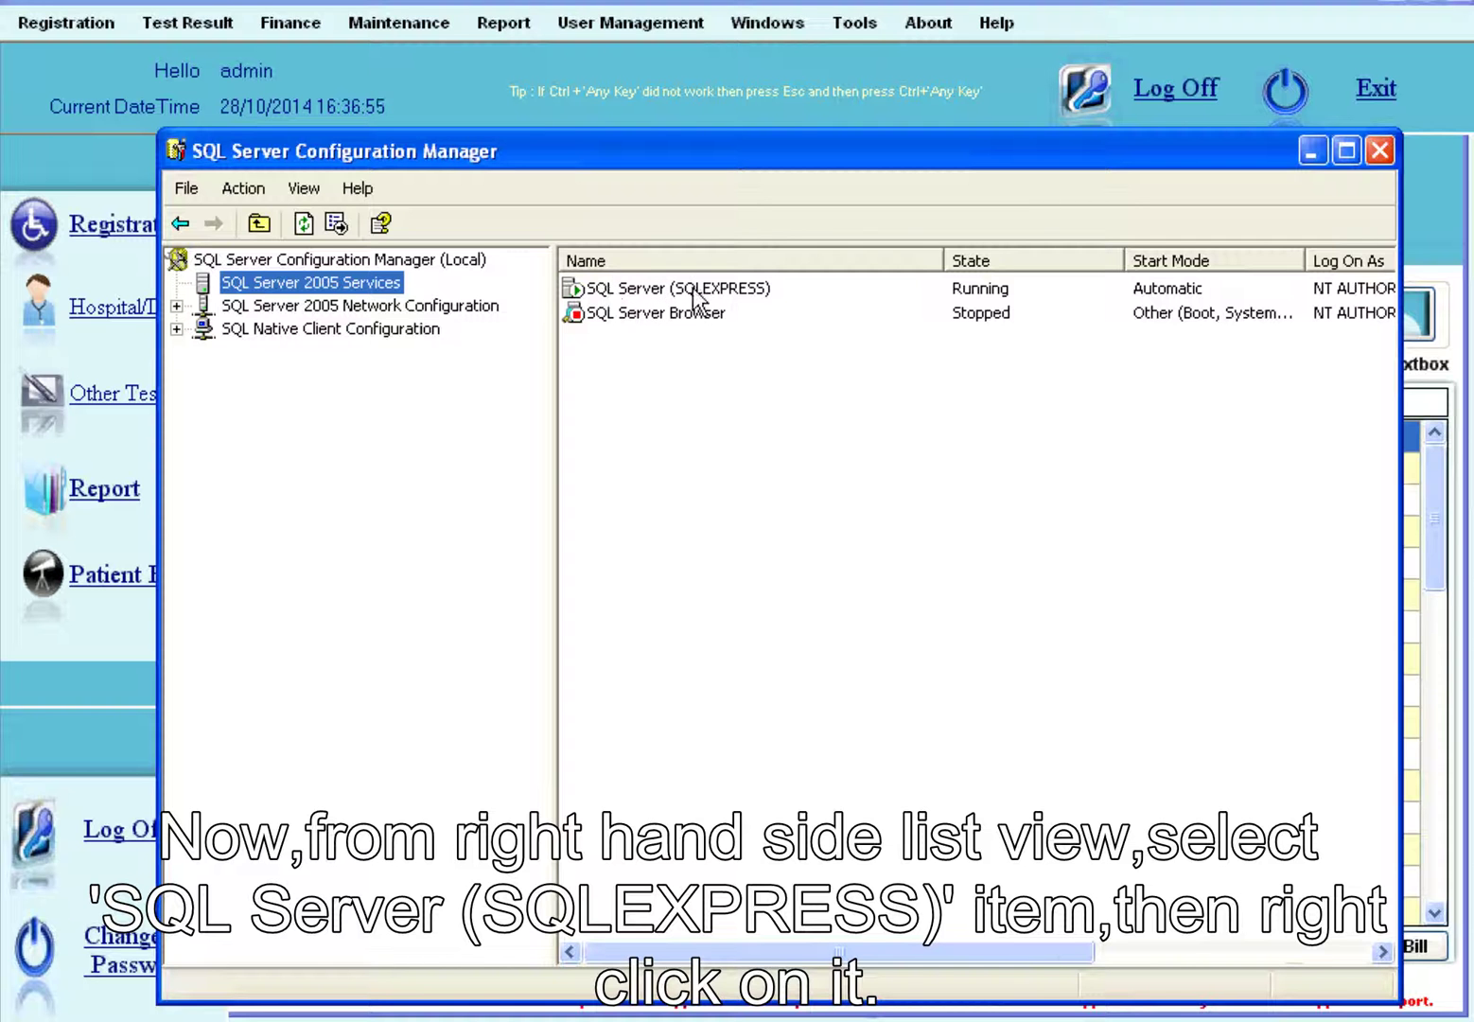
Set the SQL Server (SQLEXPRESS) service to log on with the built-in Local System account, accepting the service restart.
left_click(753, 291)
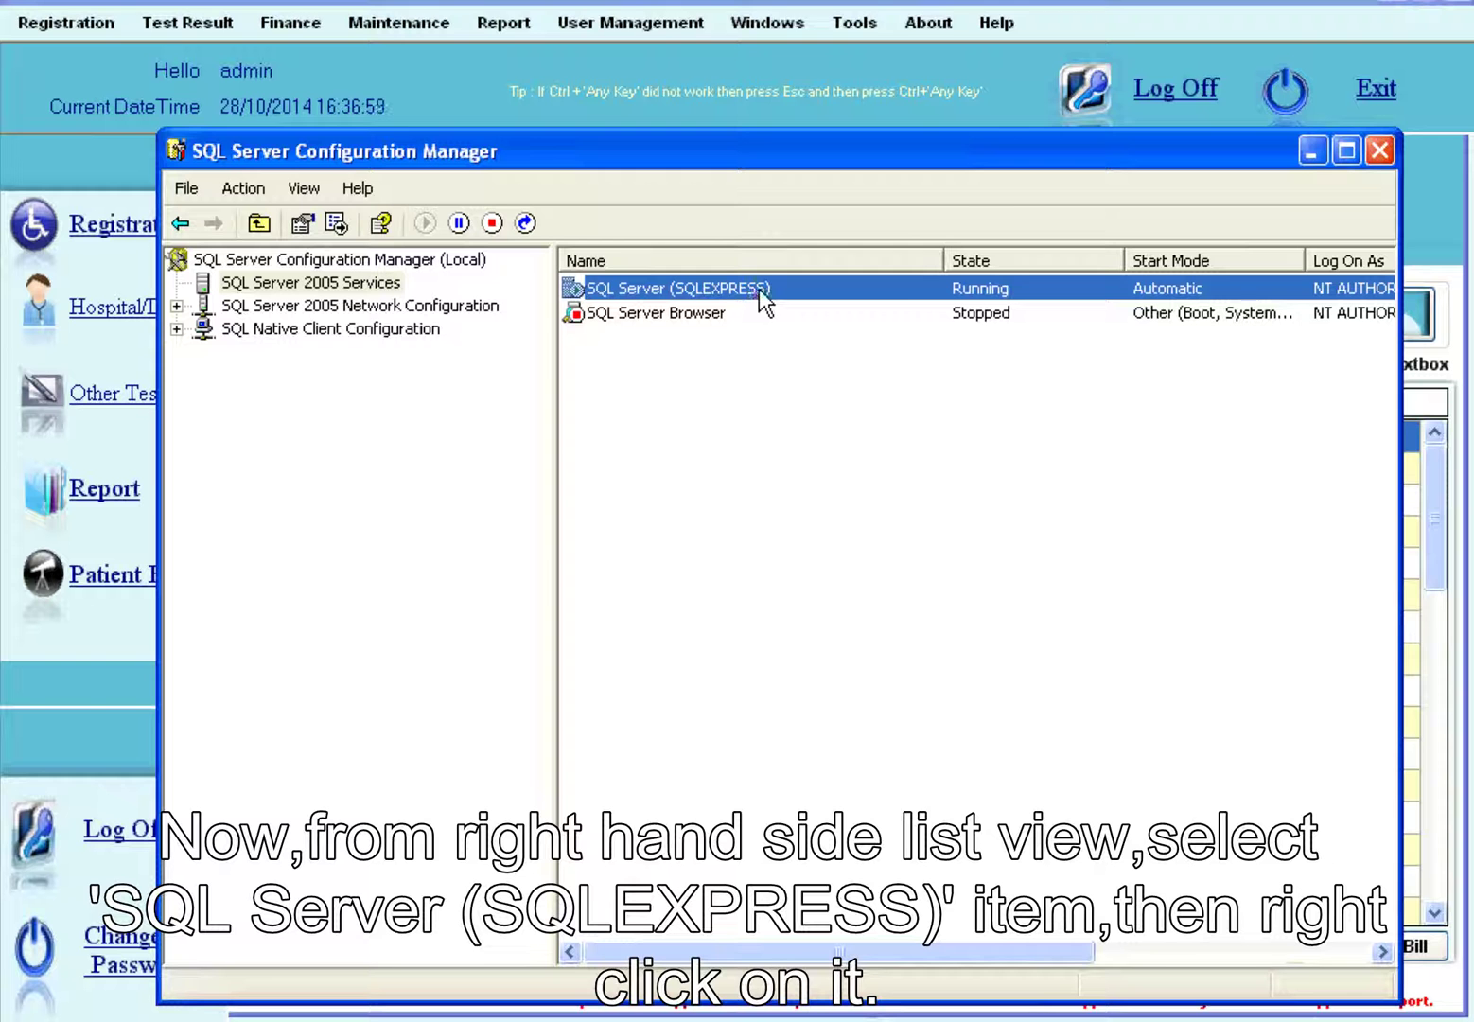
right_click(765, 304)
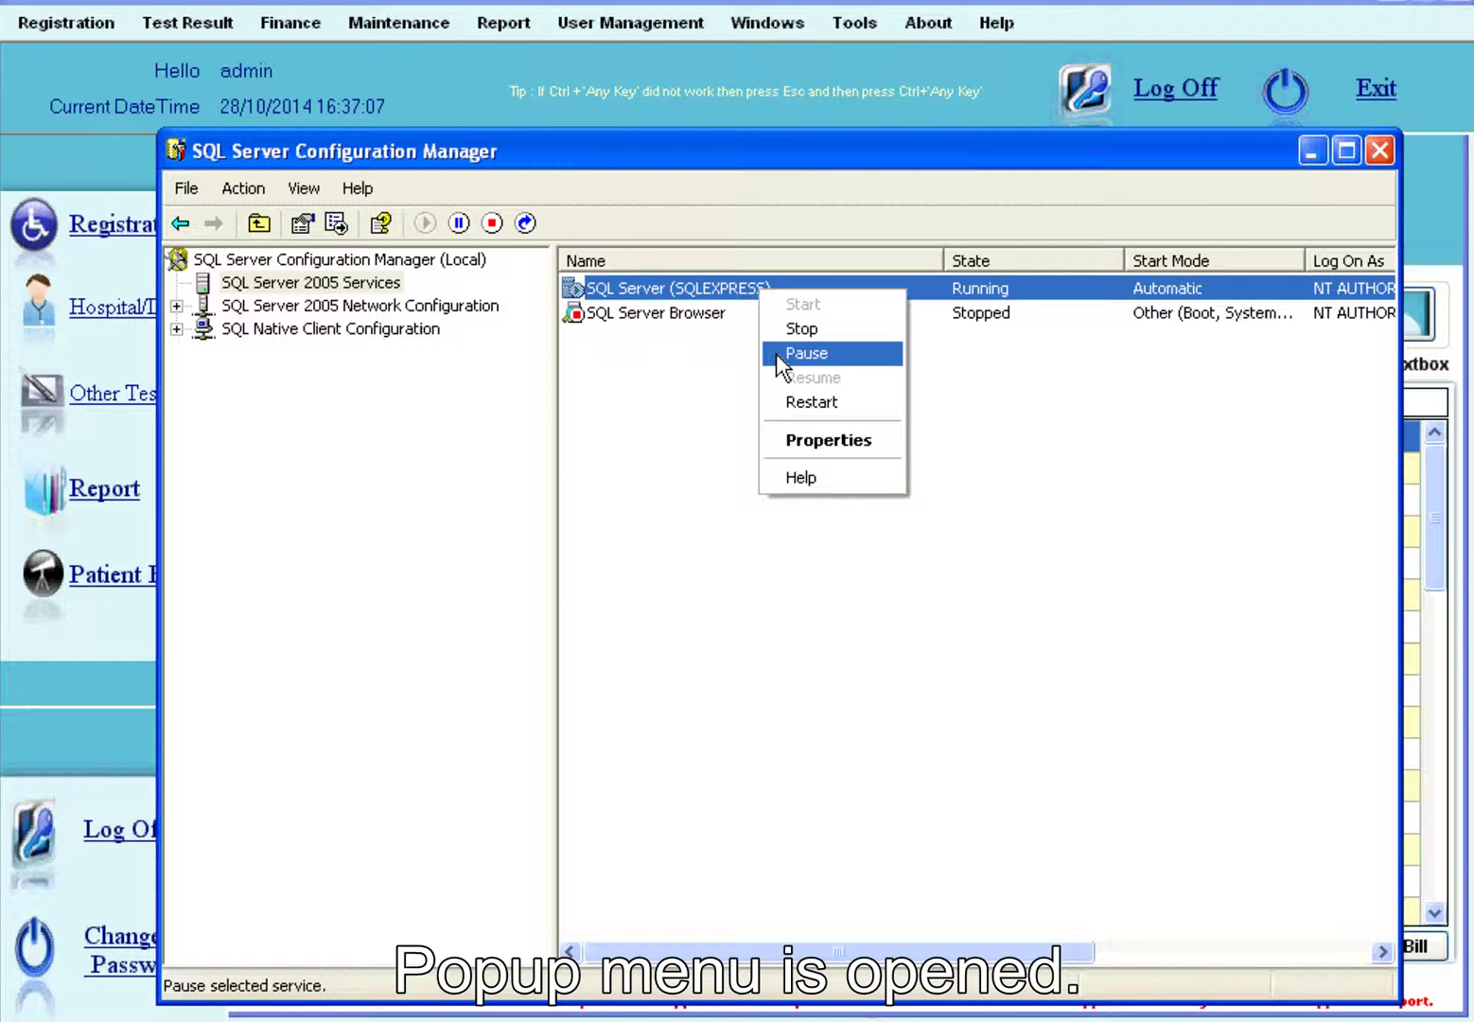
left_click(778, 442)
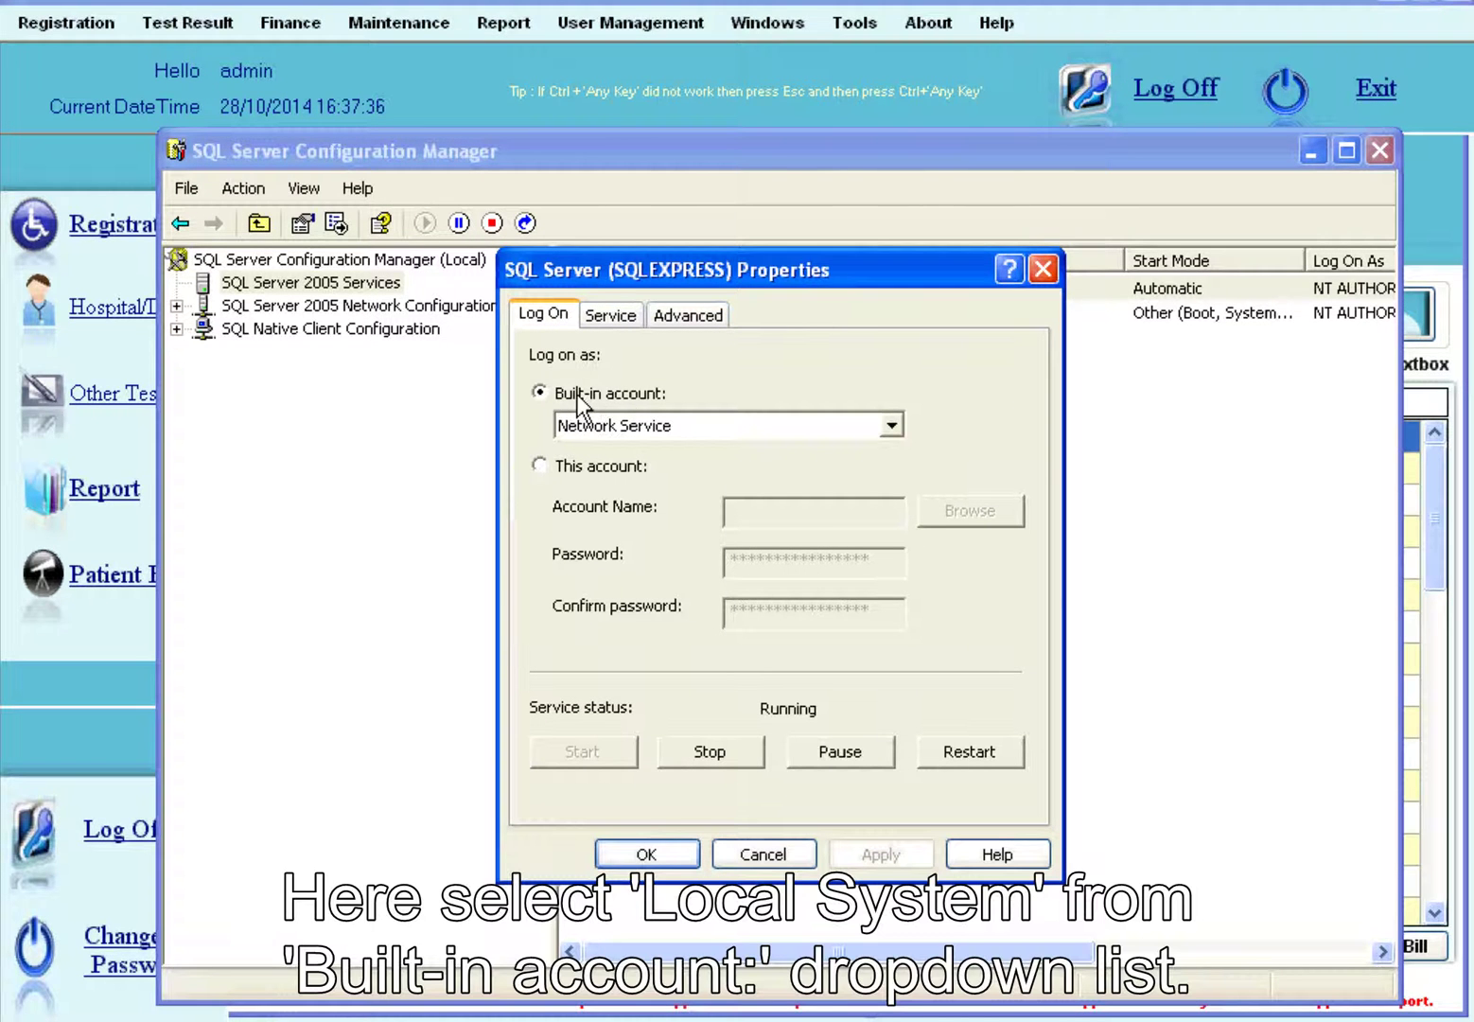
left_click(889, 430)
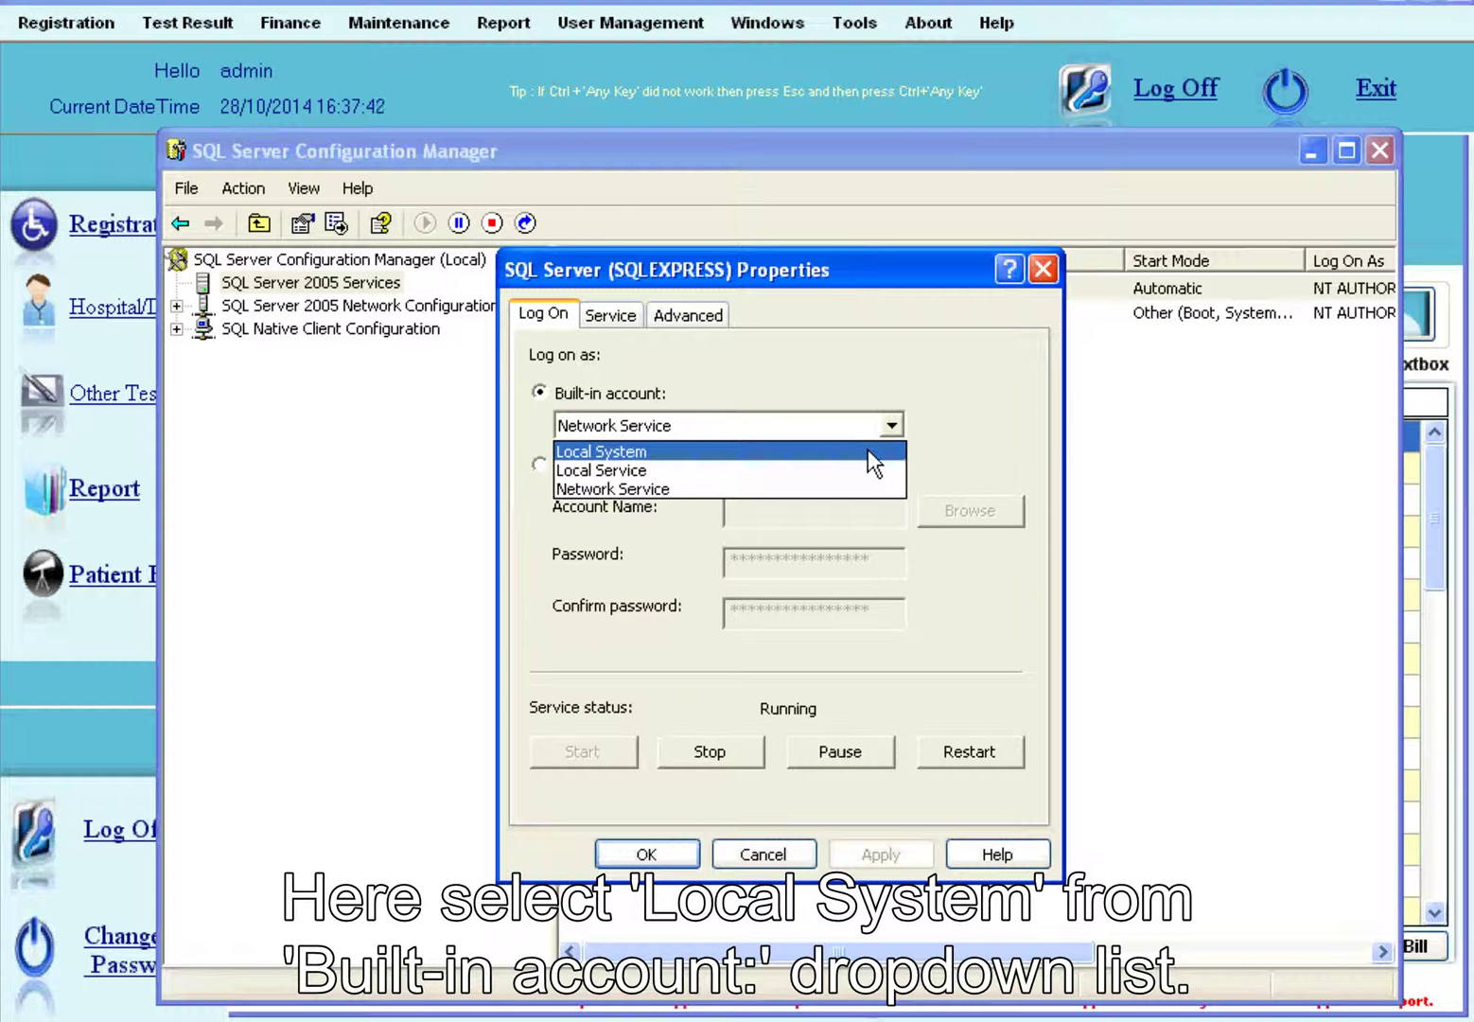
left_click(866, 452)
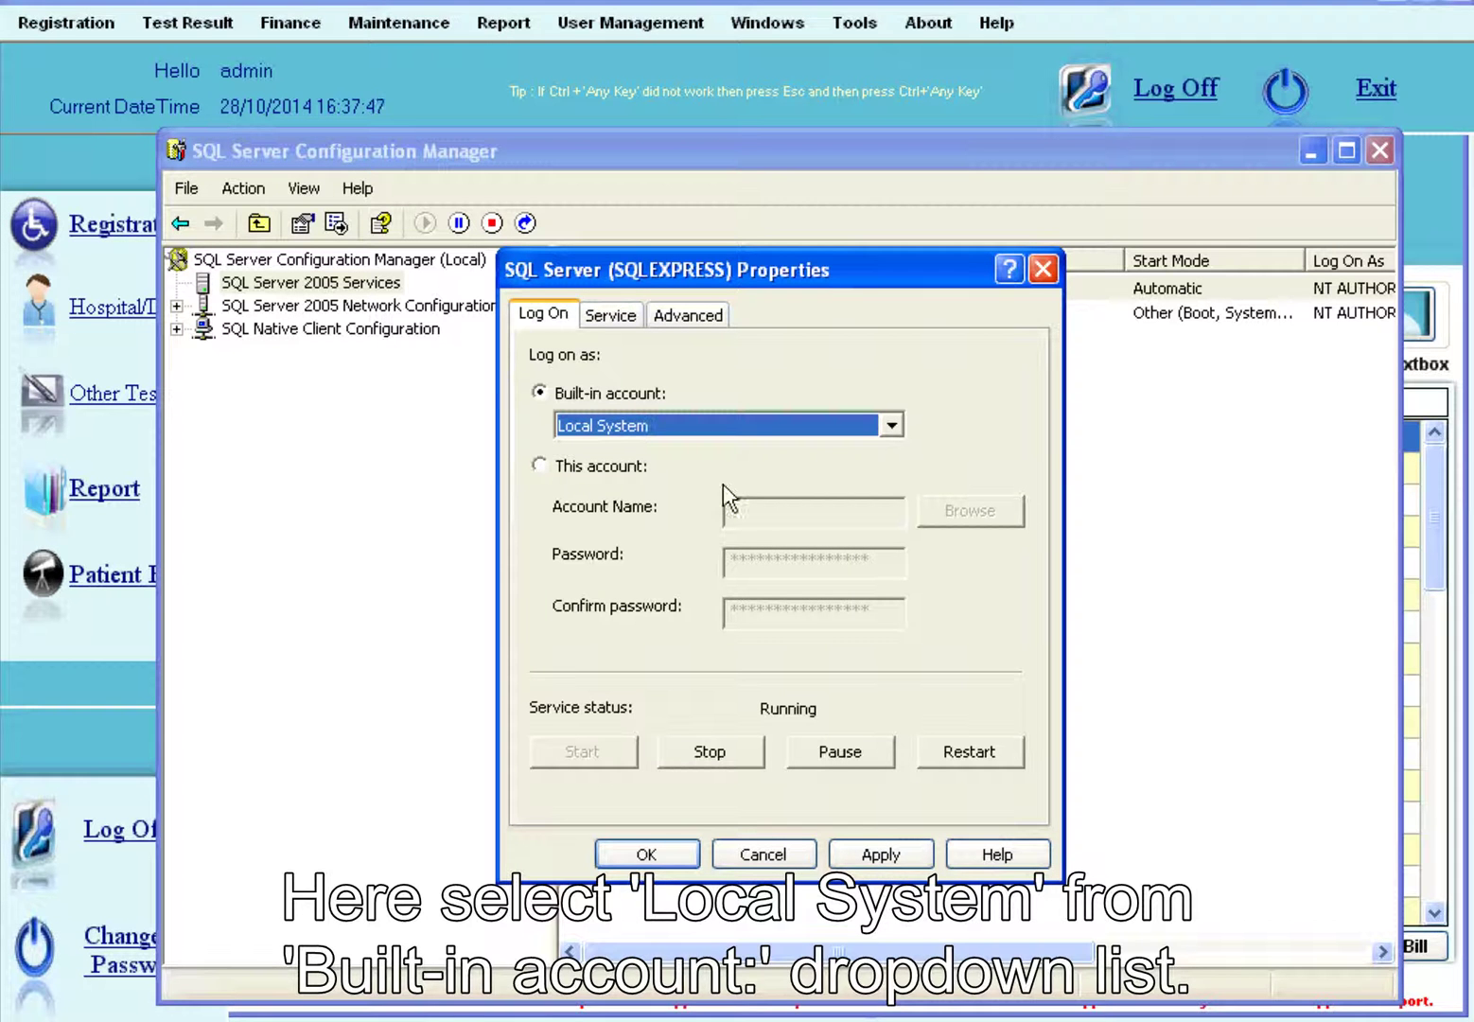
left_click(869, 851)
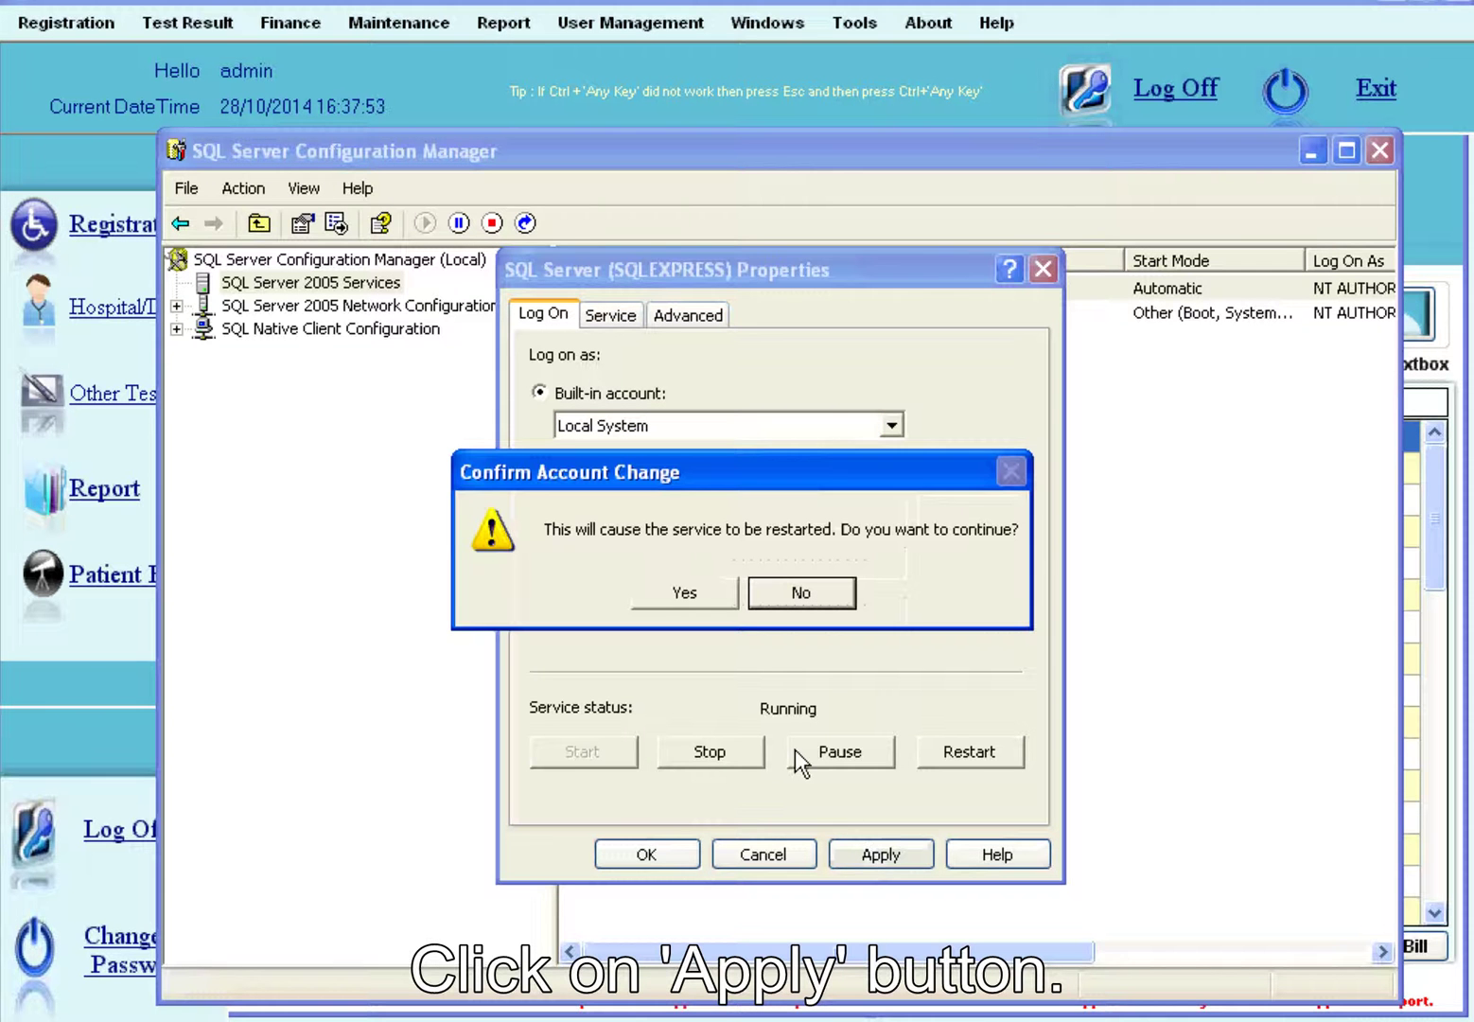
left_click(688, 591)
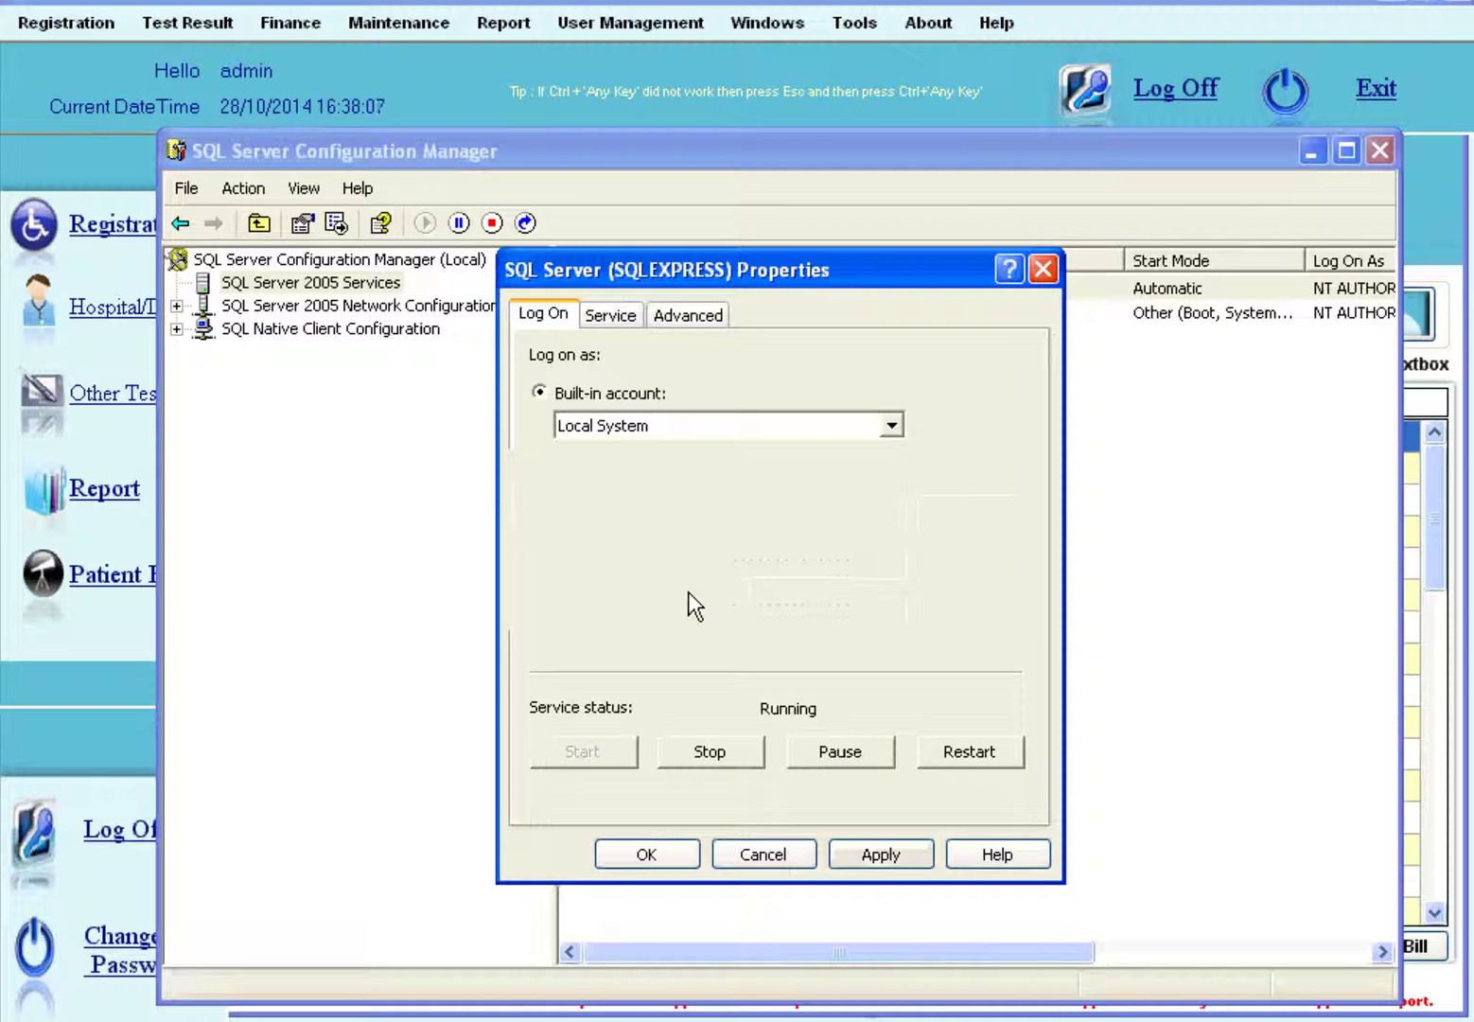
key("alt+a")
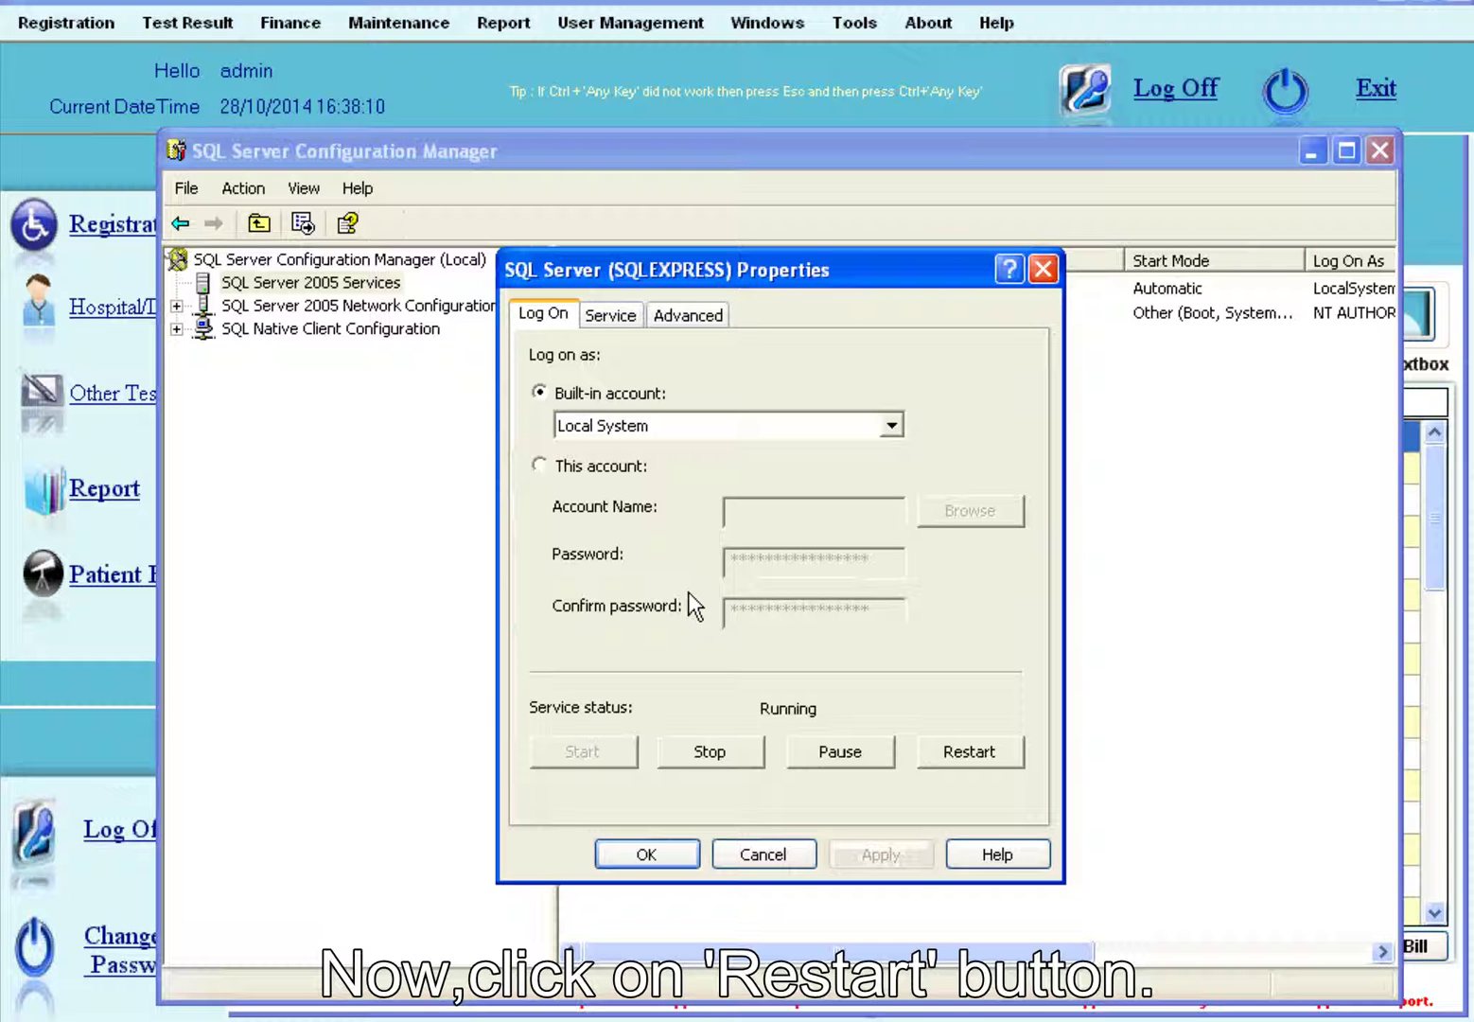
Restart the SQL Server (SQLEXPRESS) service, accept its properties and close SQL Server Configuration Manager.
left_click(951, 763)
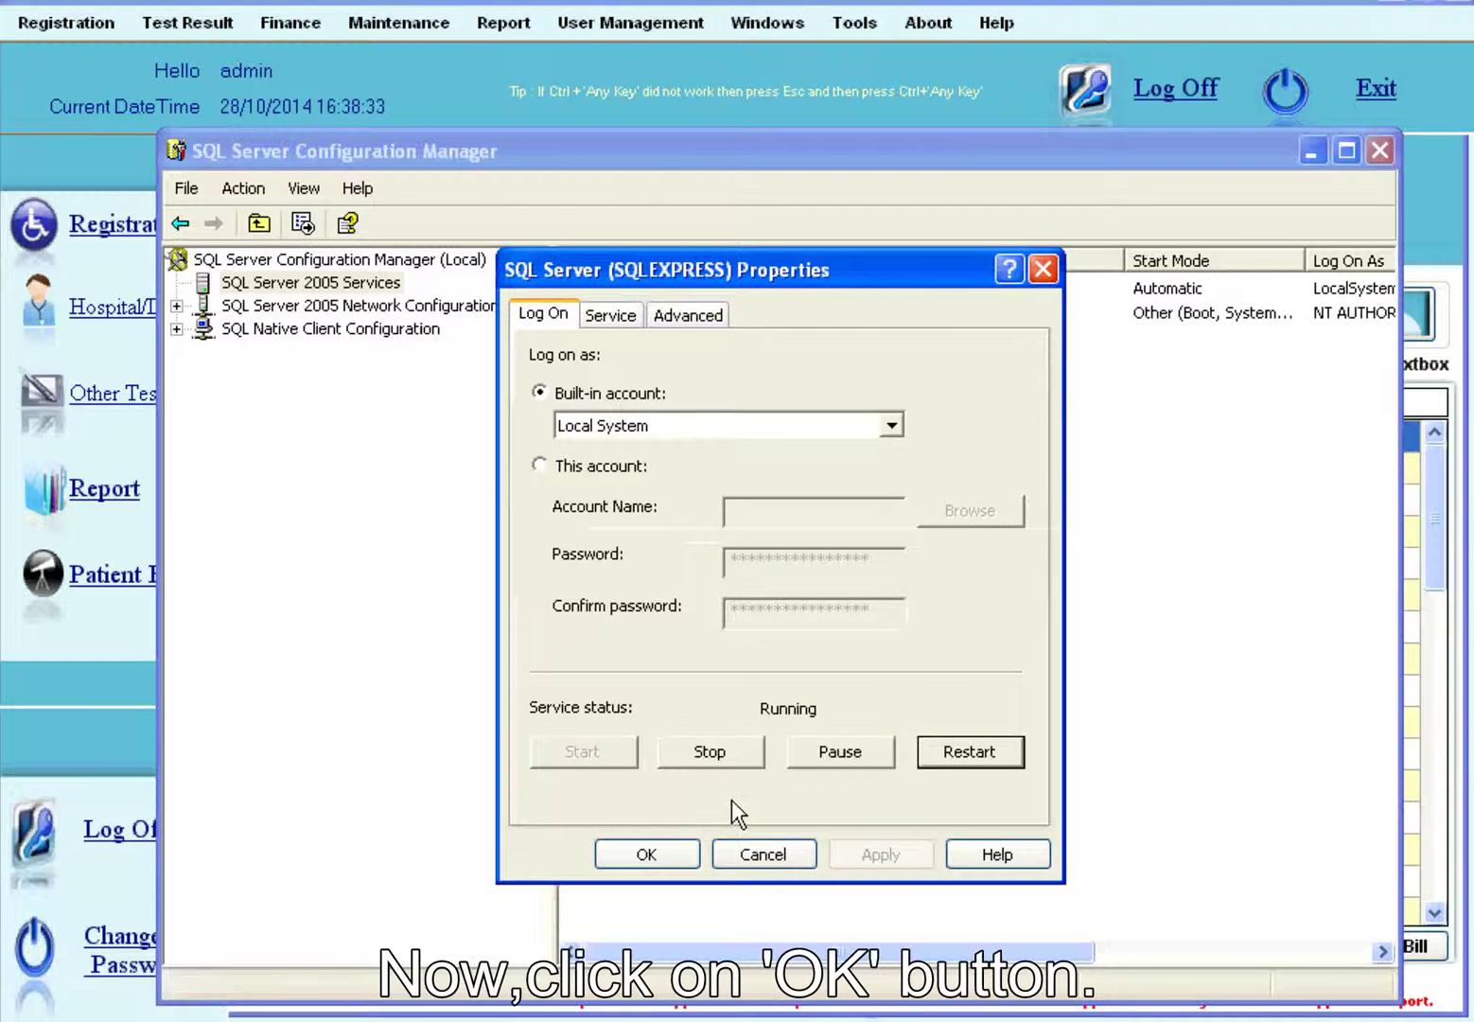
left_click(646, 857)
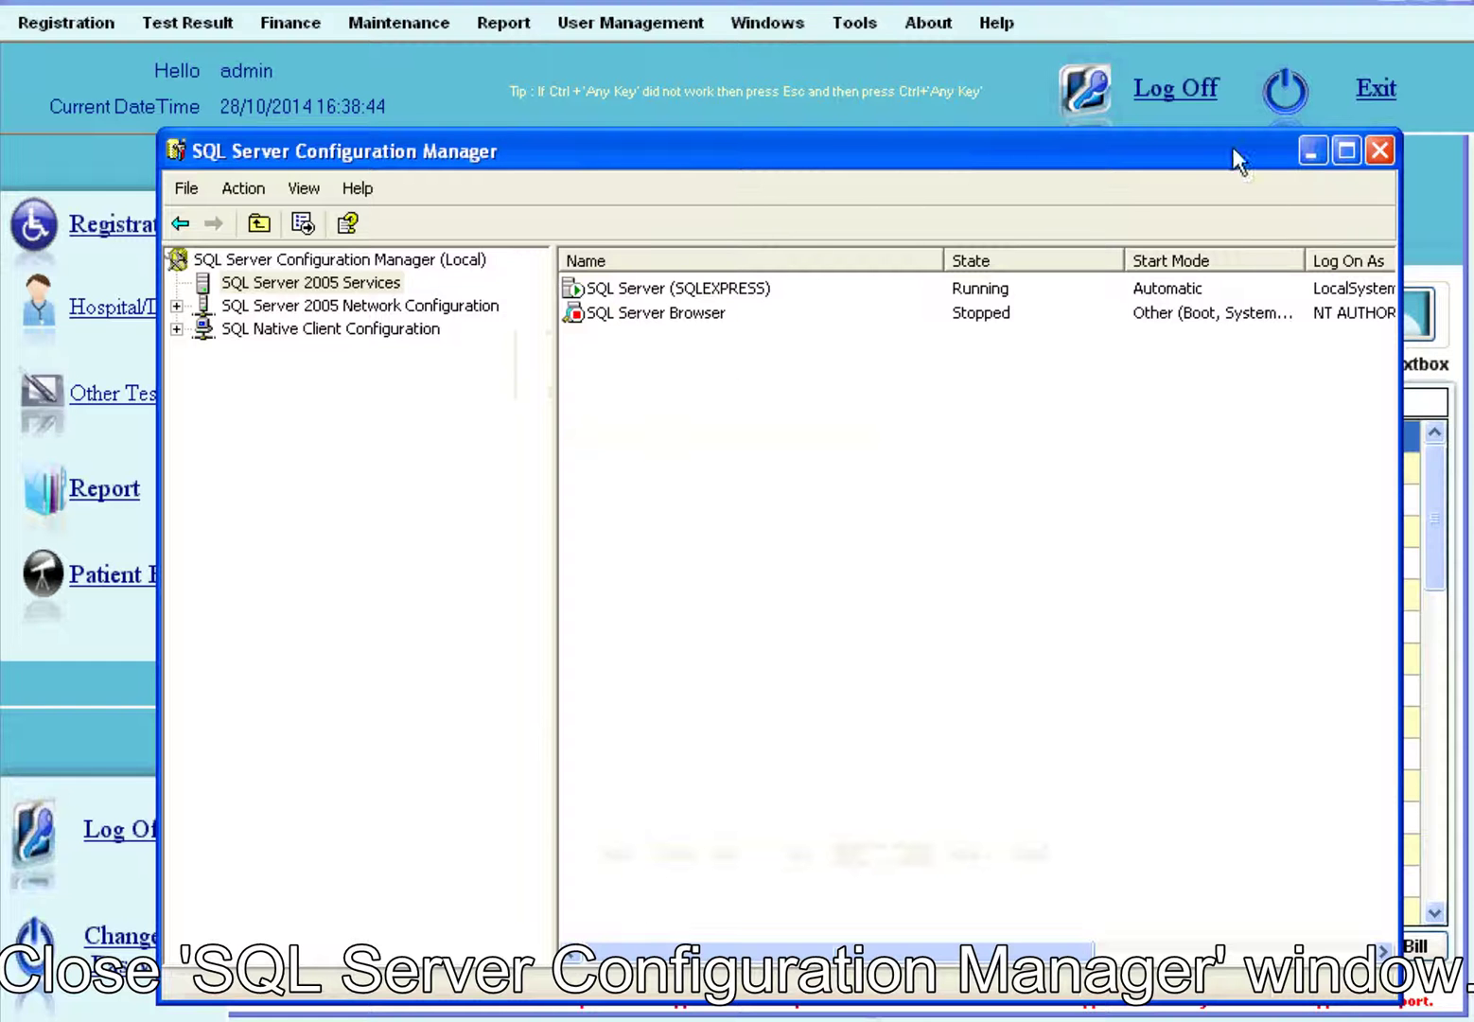
left_click(1380, 151)
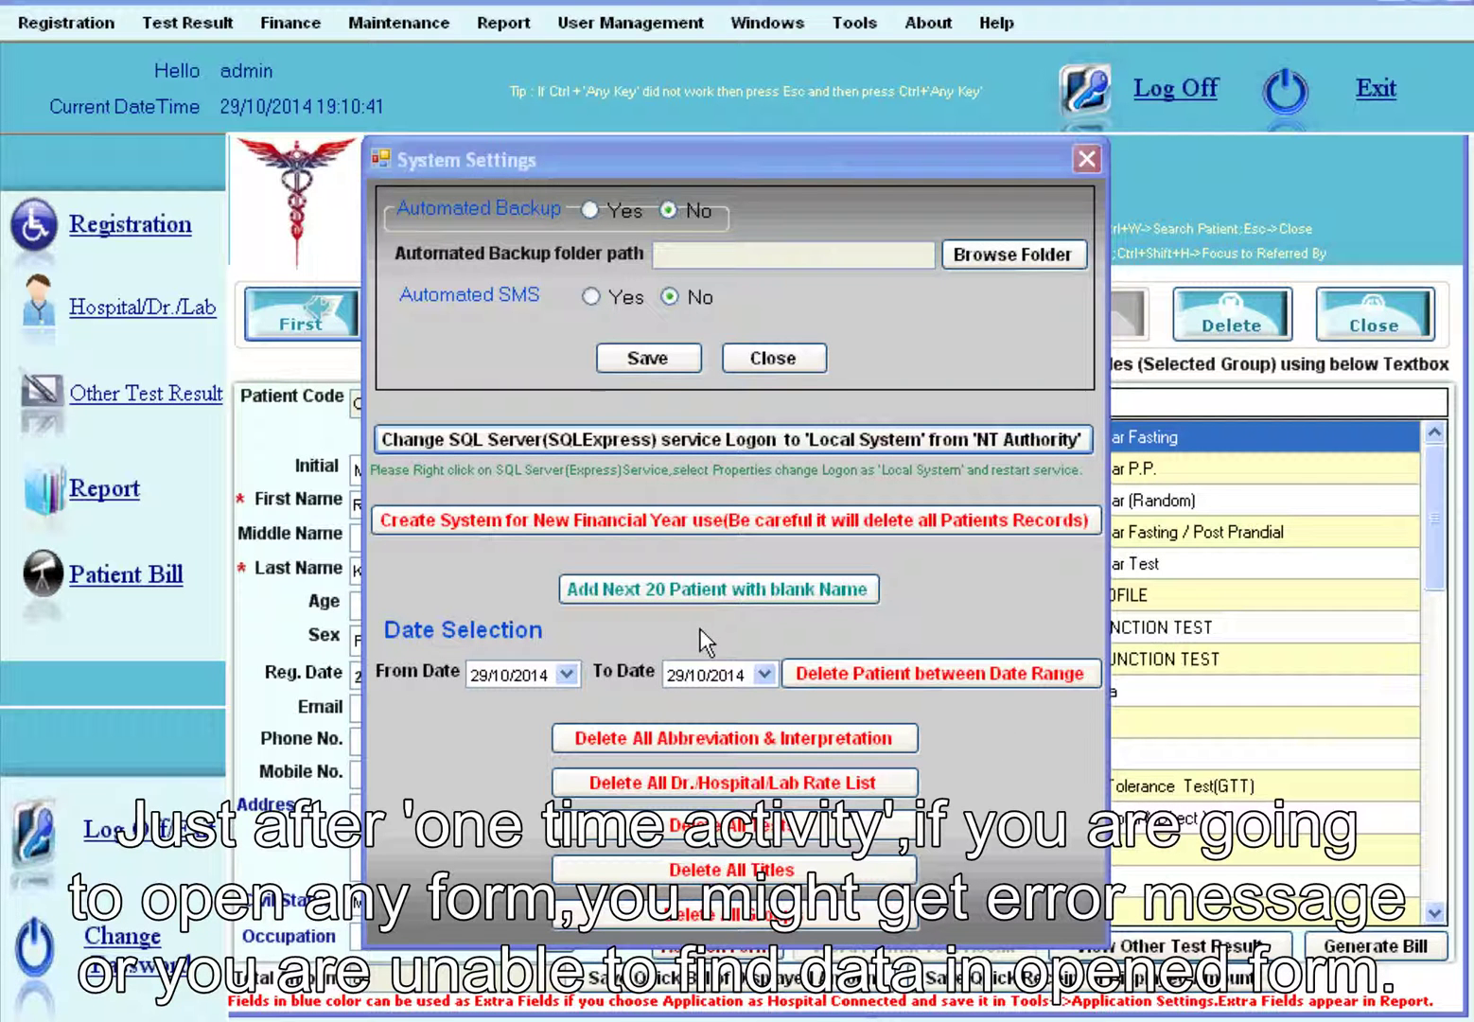
Open the Patient Revenue report form, continue past the unhandled exception and close the form.
left_click(501, 25)
left_click(500, 29)
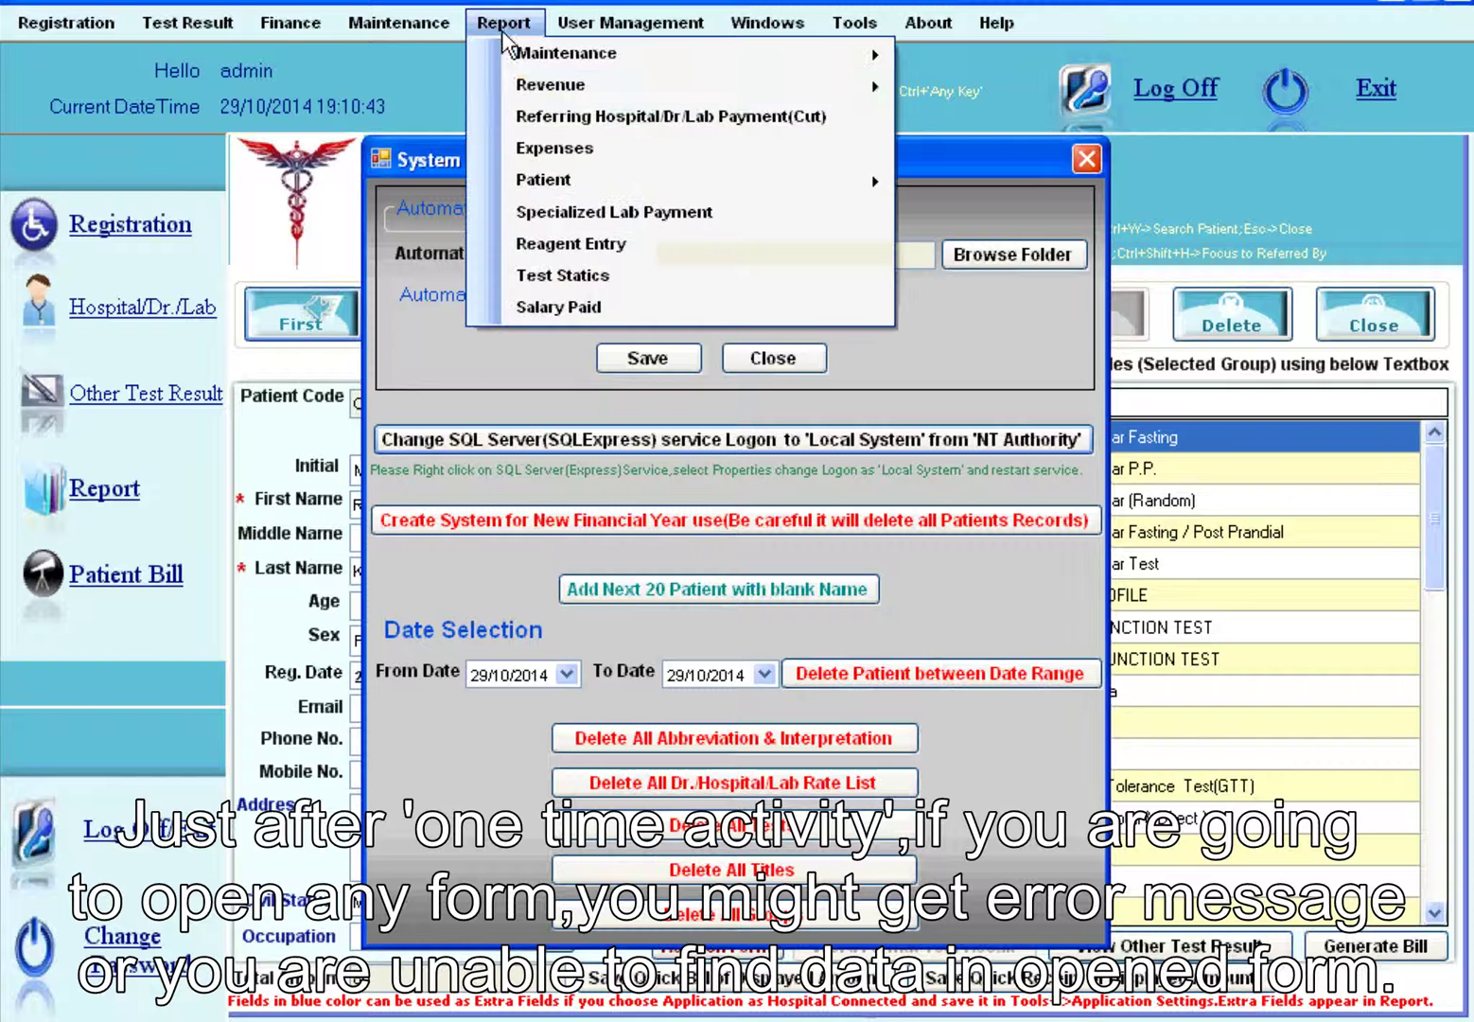
mouse_move(560, 88)
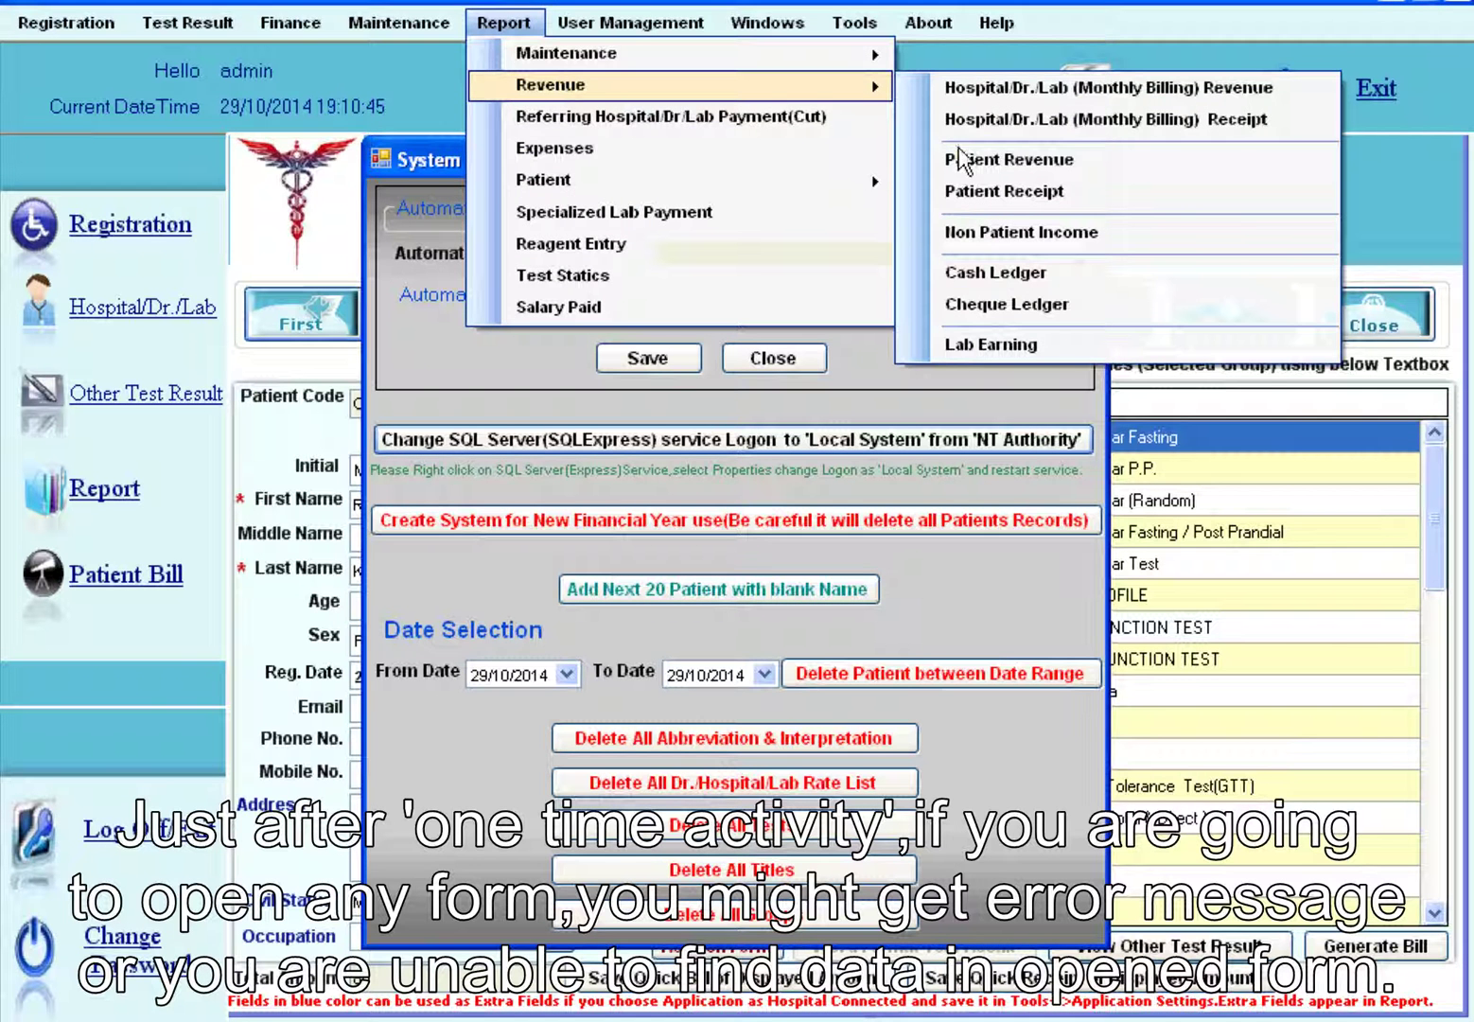
left_click(936, 159)
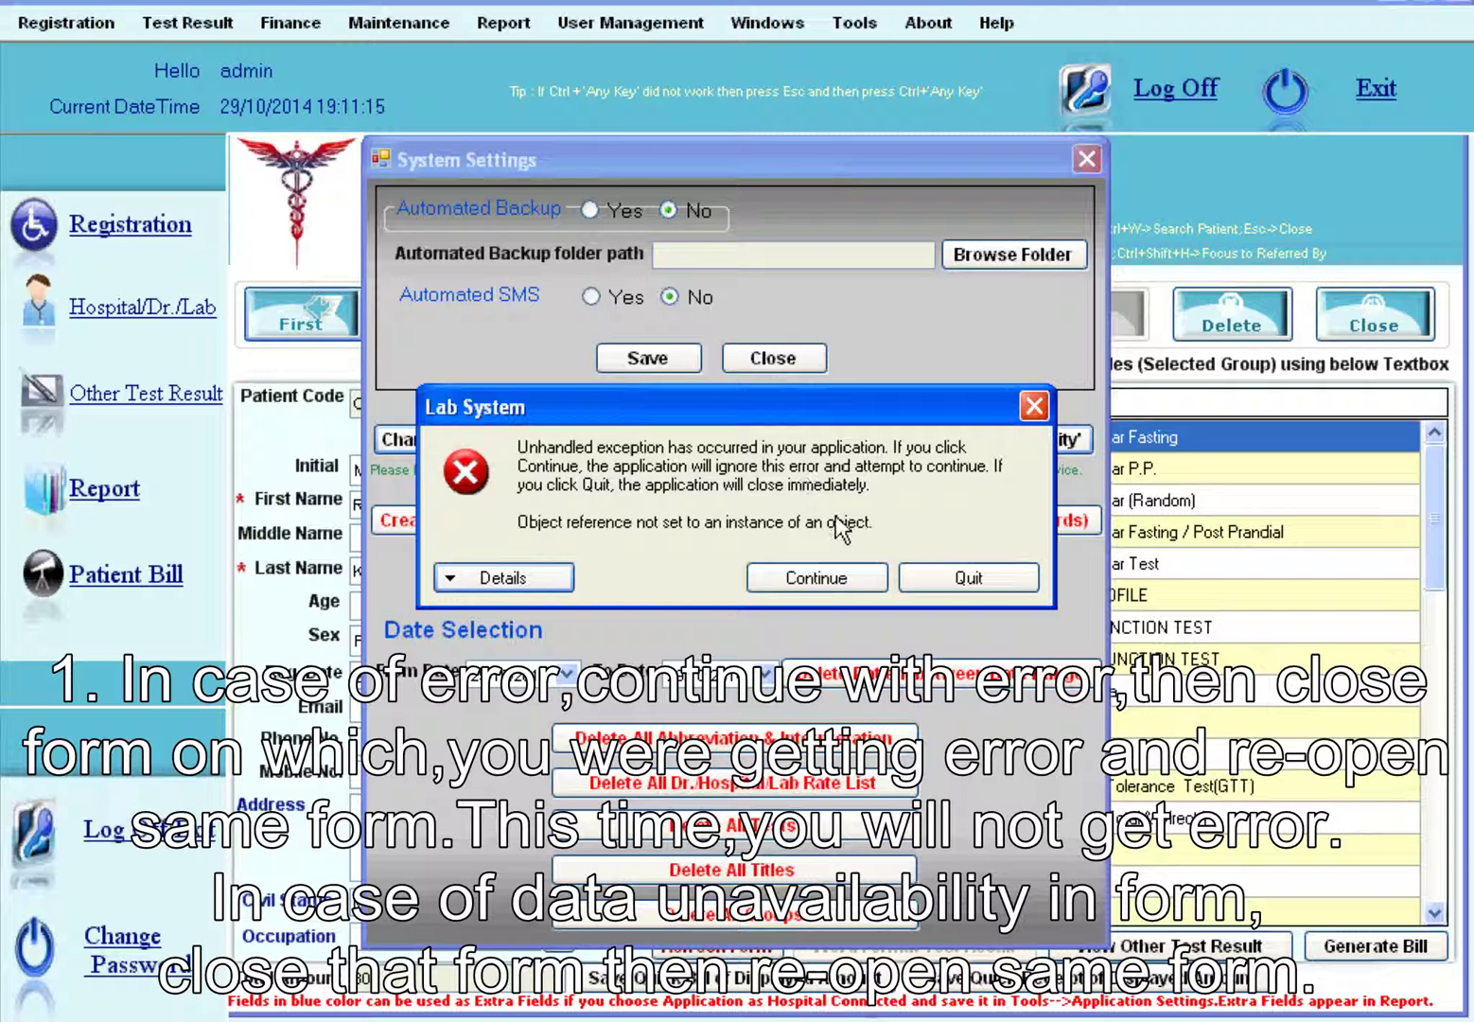
left_click(817, 578)
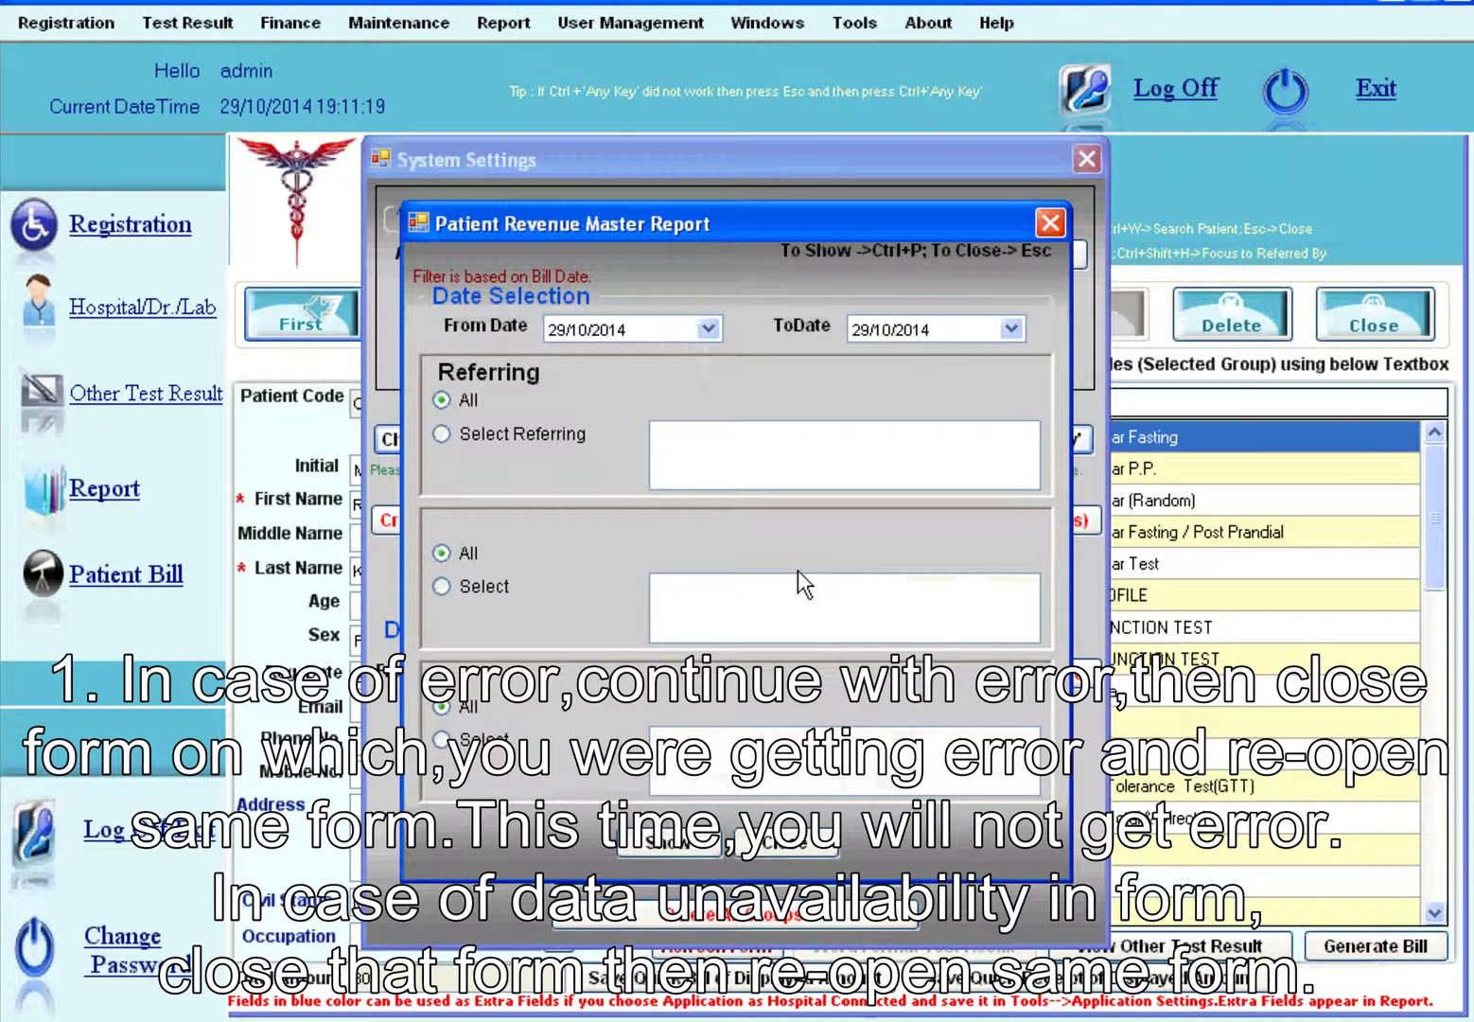
left_click(1048, 229)
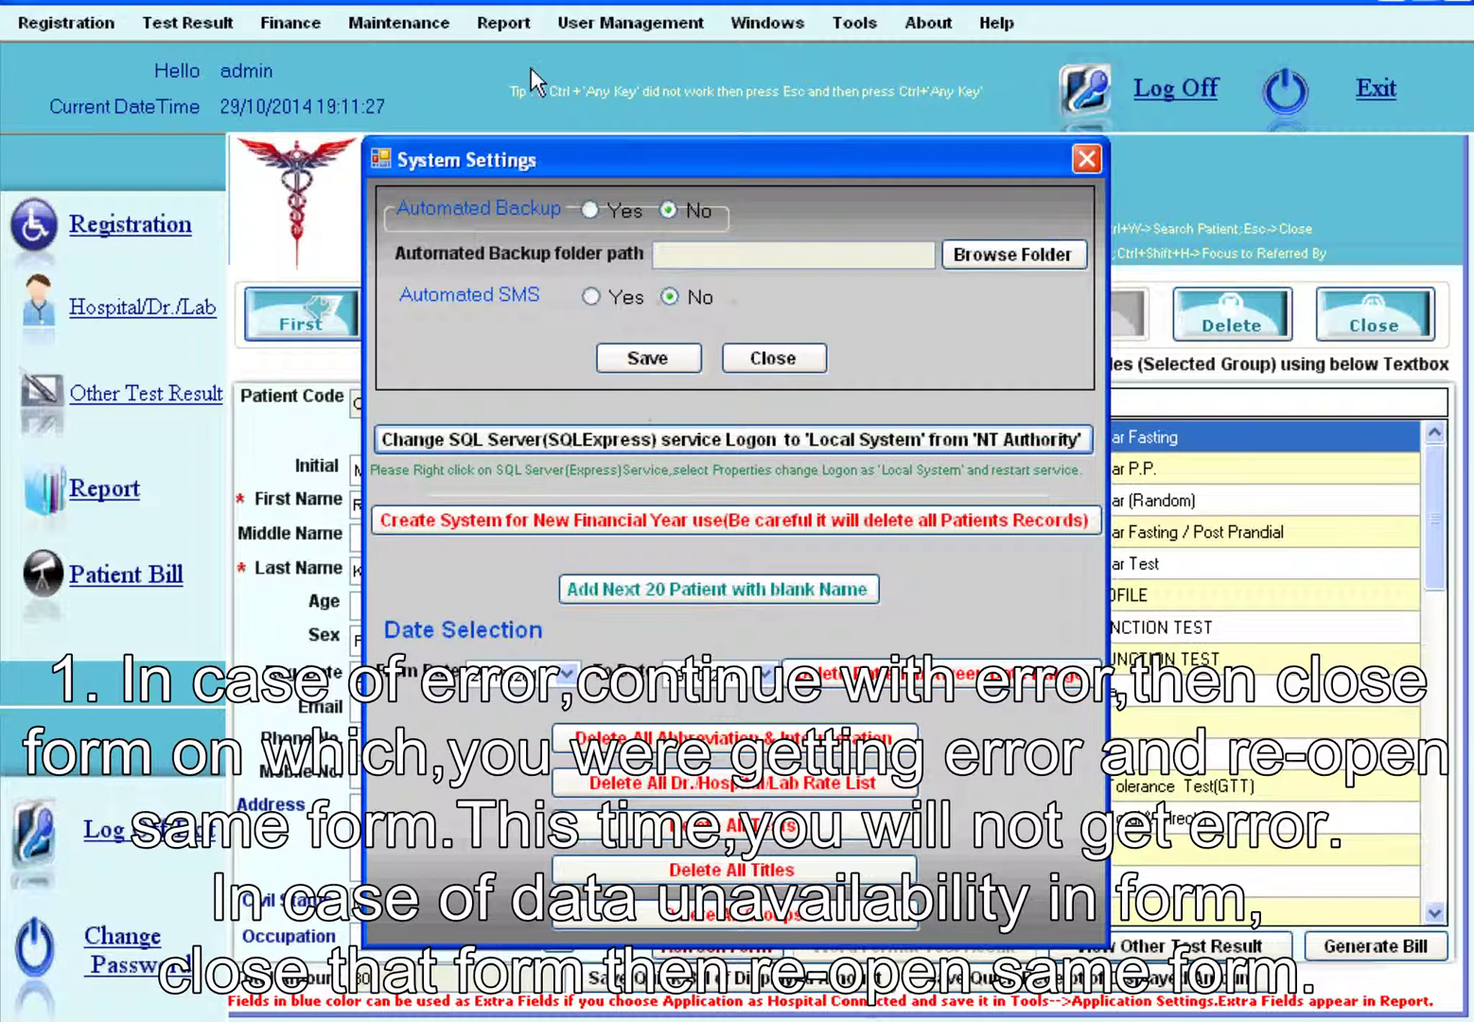
Reopen the Patient Revenue report form to check that its data loads, and close it.
left_click(512, 34)
mouse_move(569, 86)
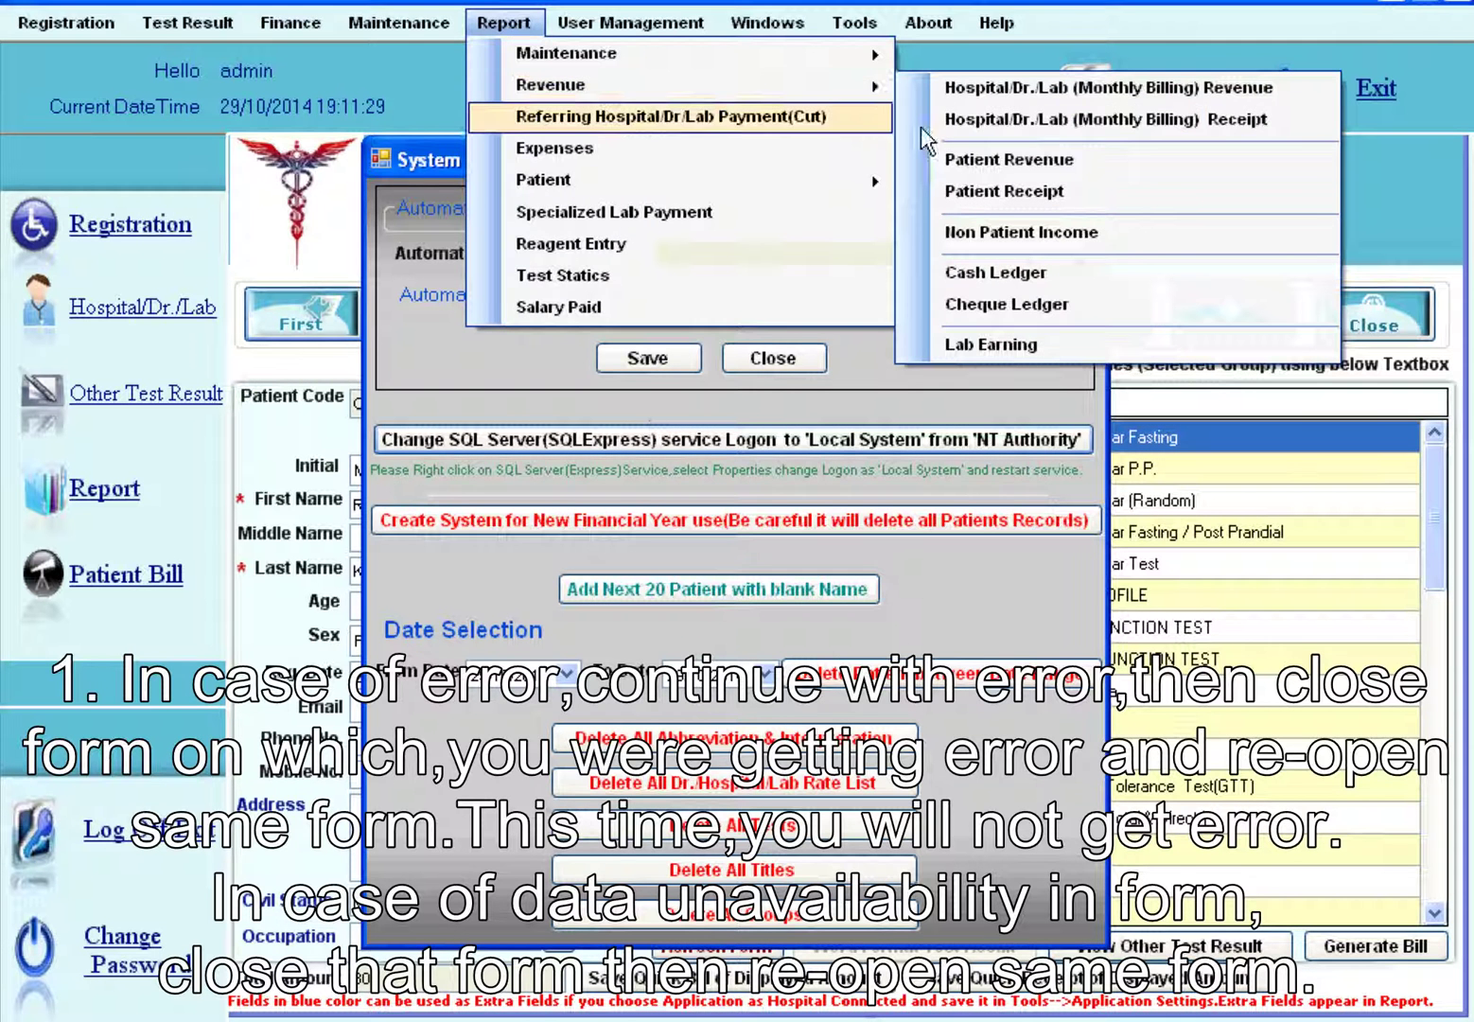
left_click(951, 161)
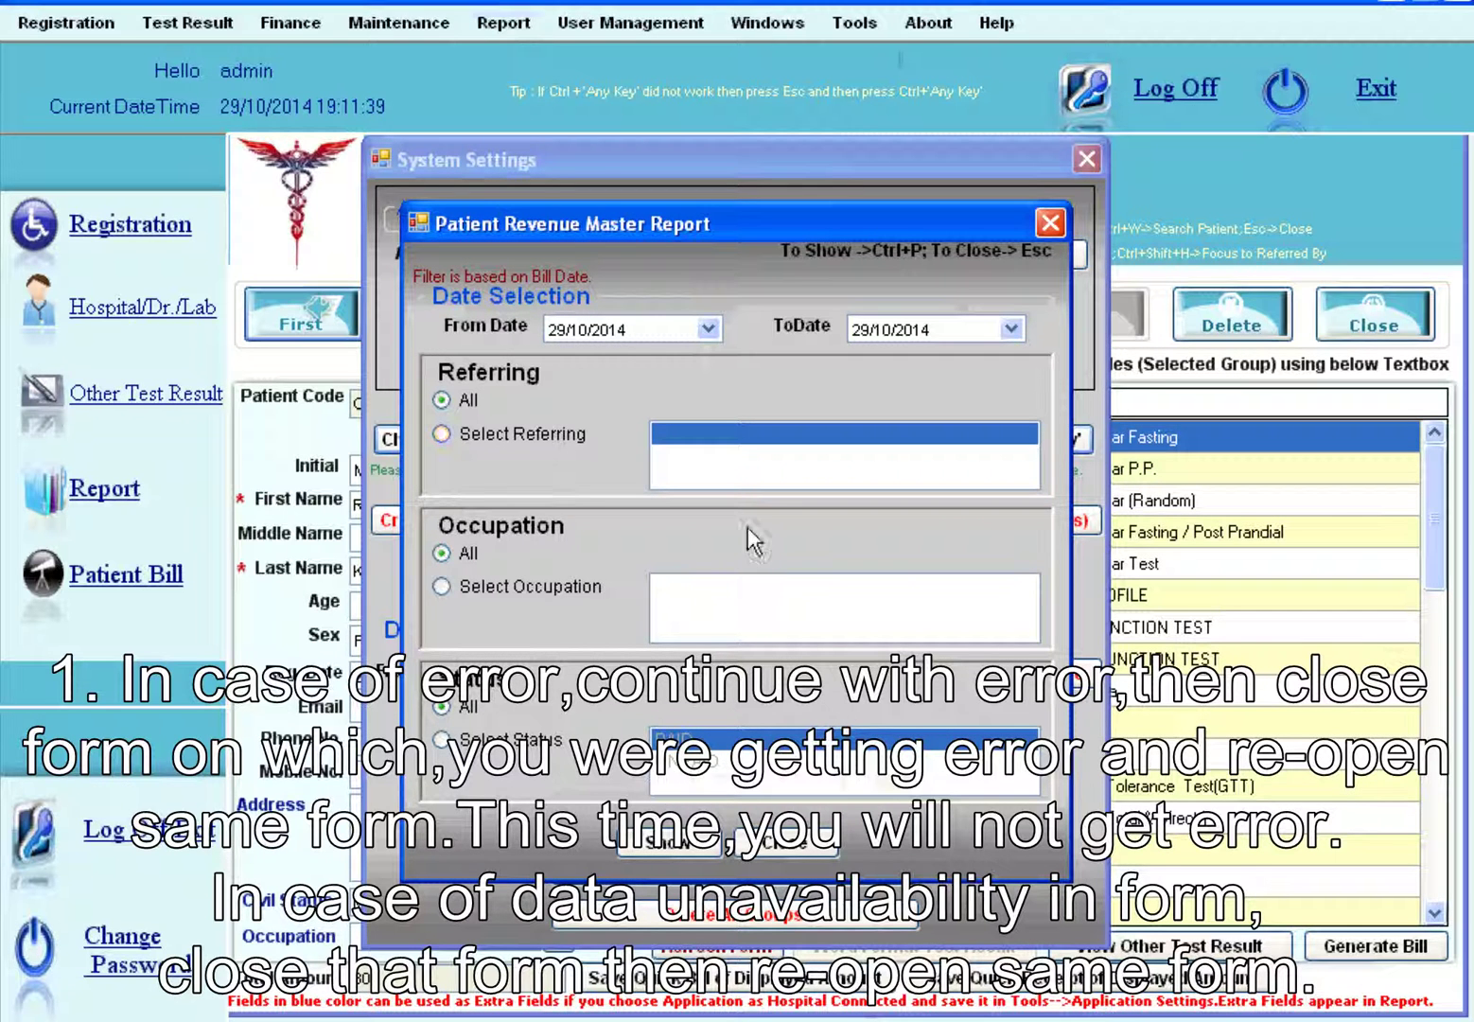
left_click(1049, 225)
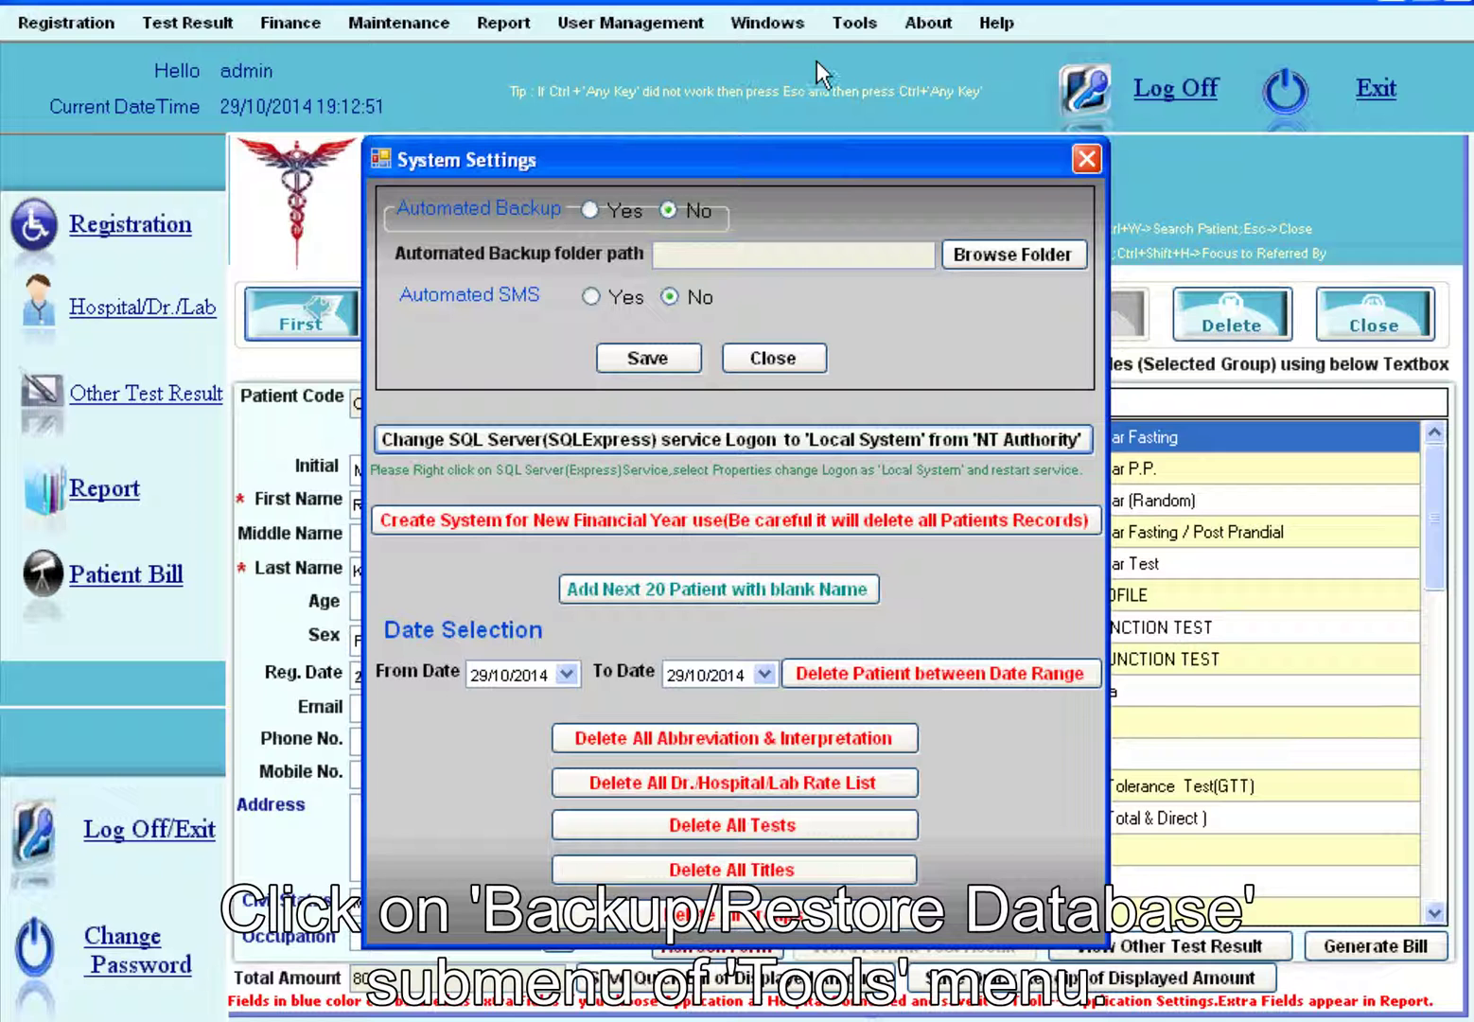
Open the Backup/Restore Database form and choose the .\SQLEXPRESS server and the Lab2 database for backup.
left_click(847, 31)
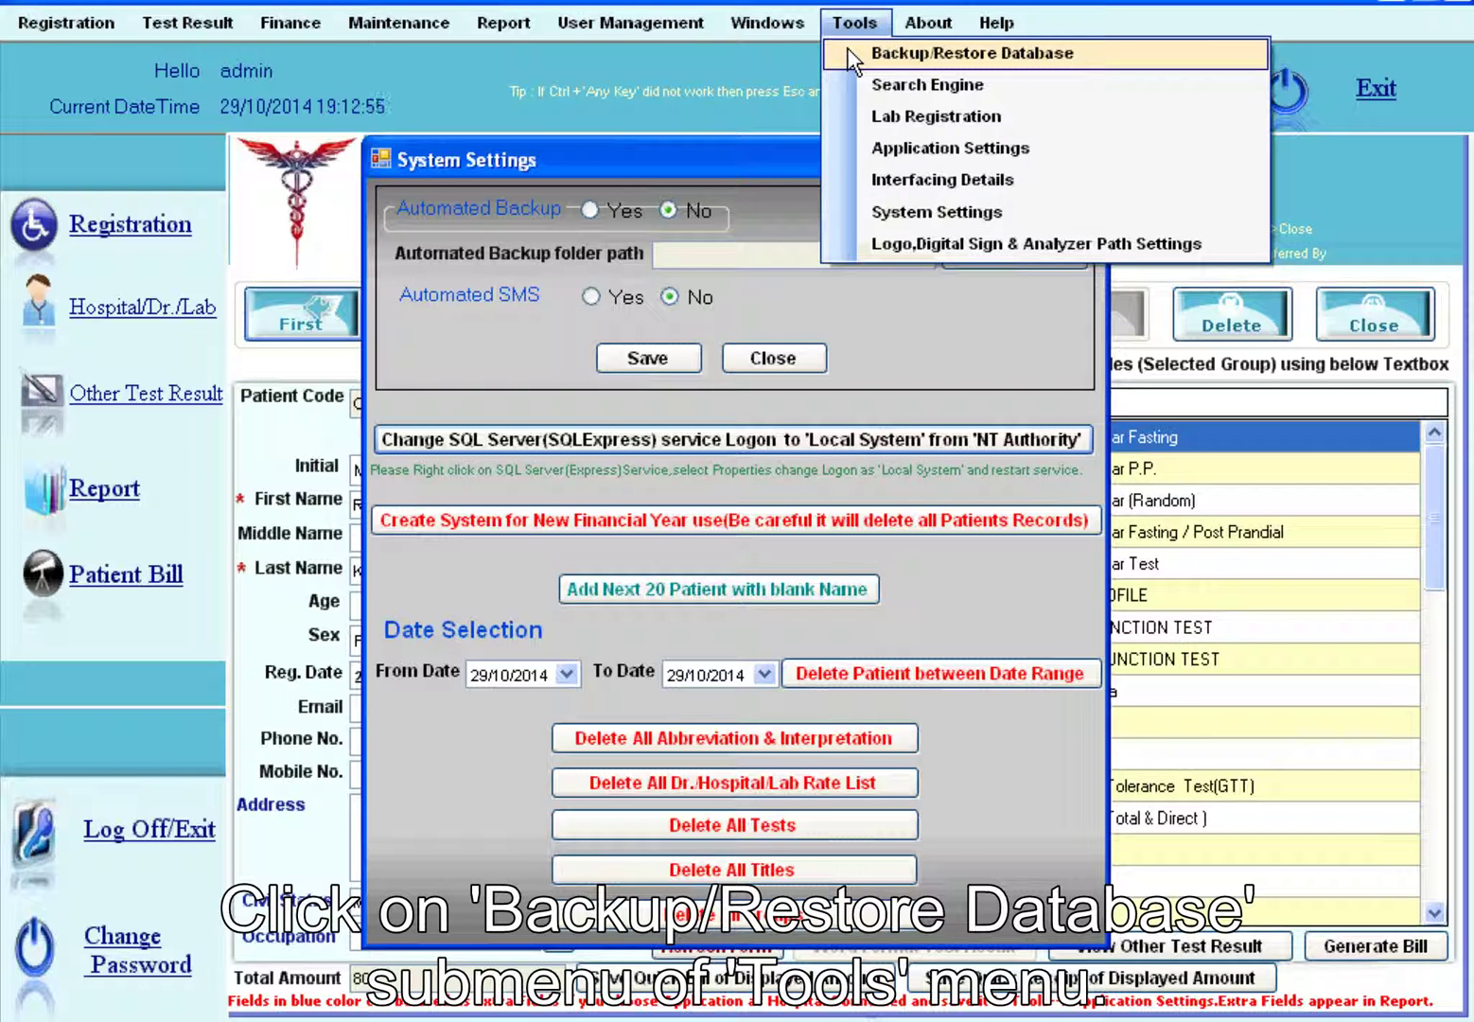
left_click(849, 54)
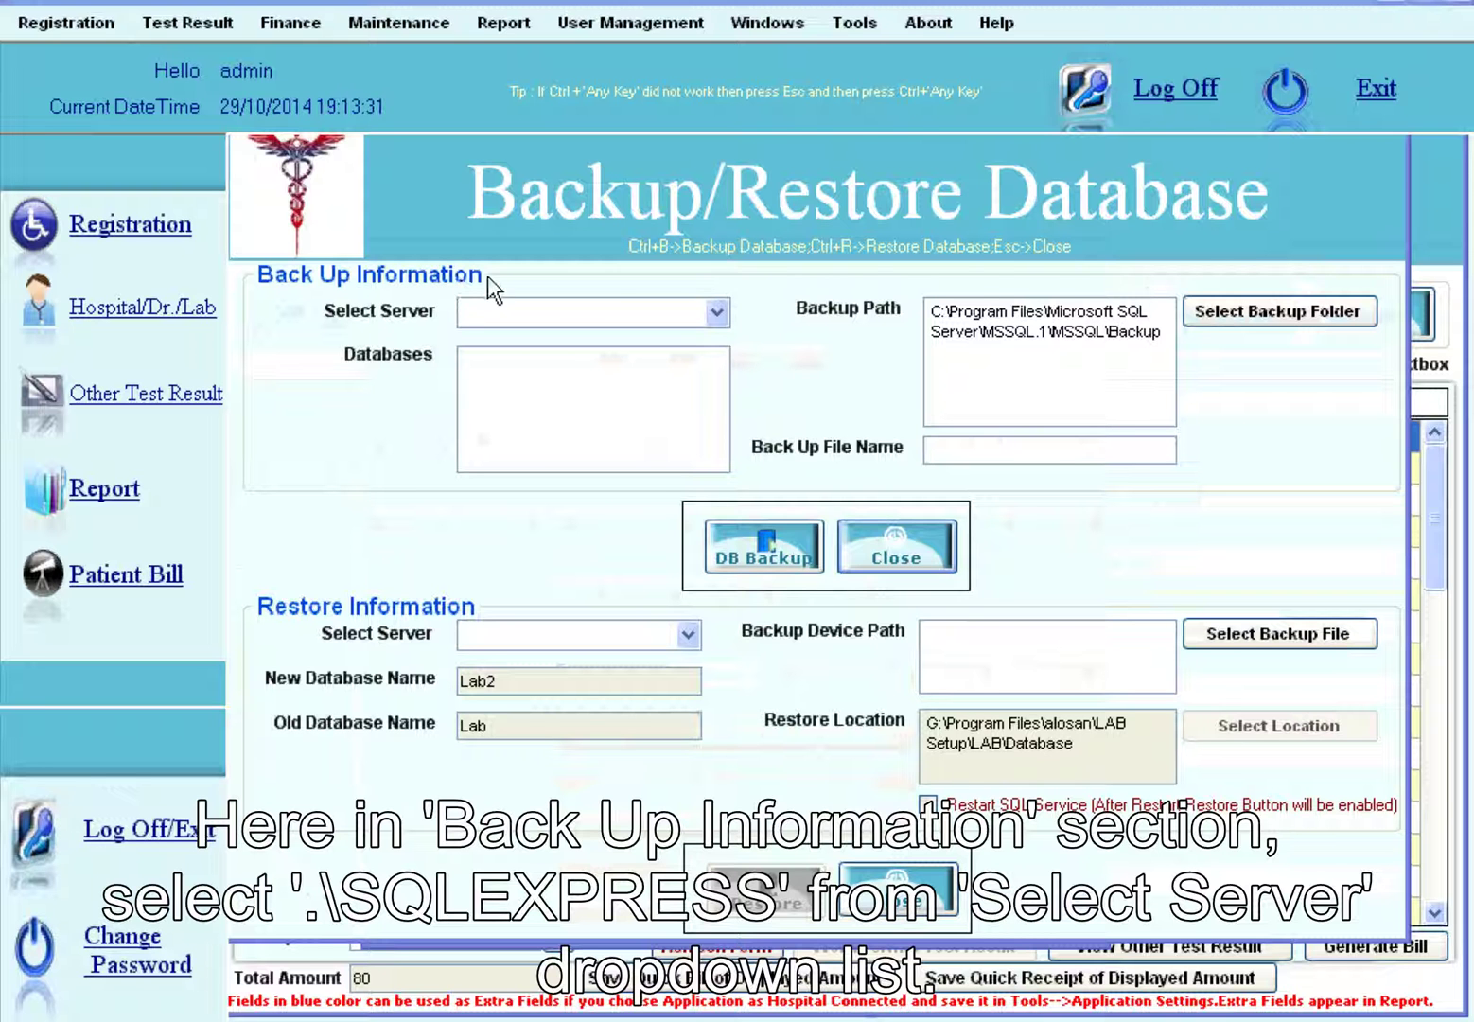
left_click(722, 318)
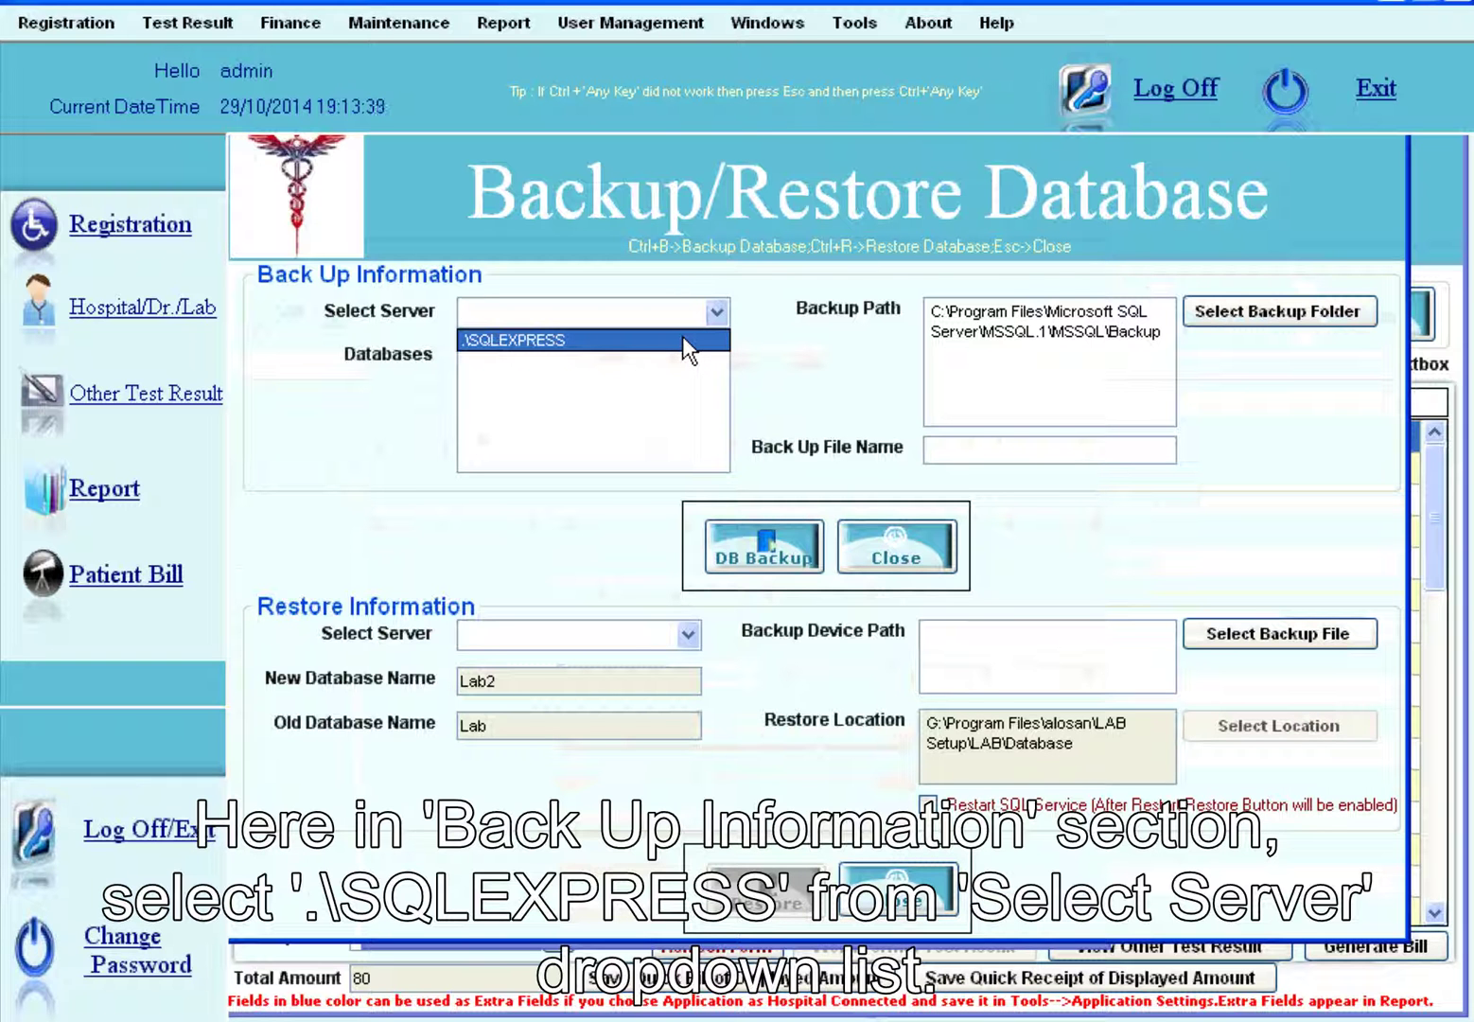
left_click(682, 336)
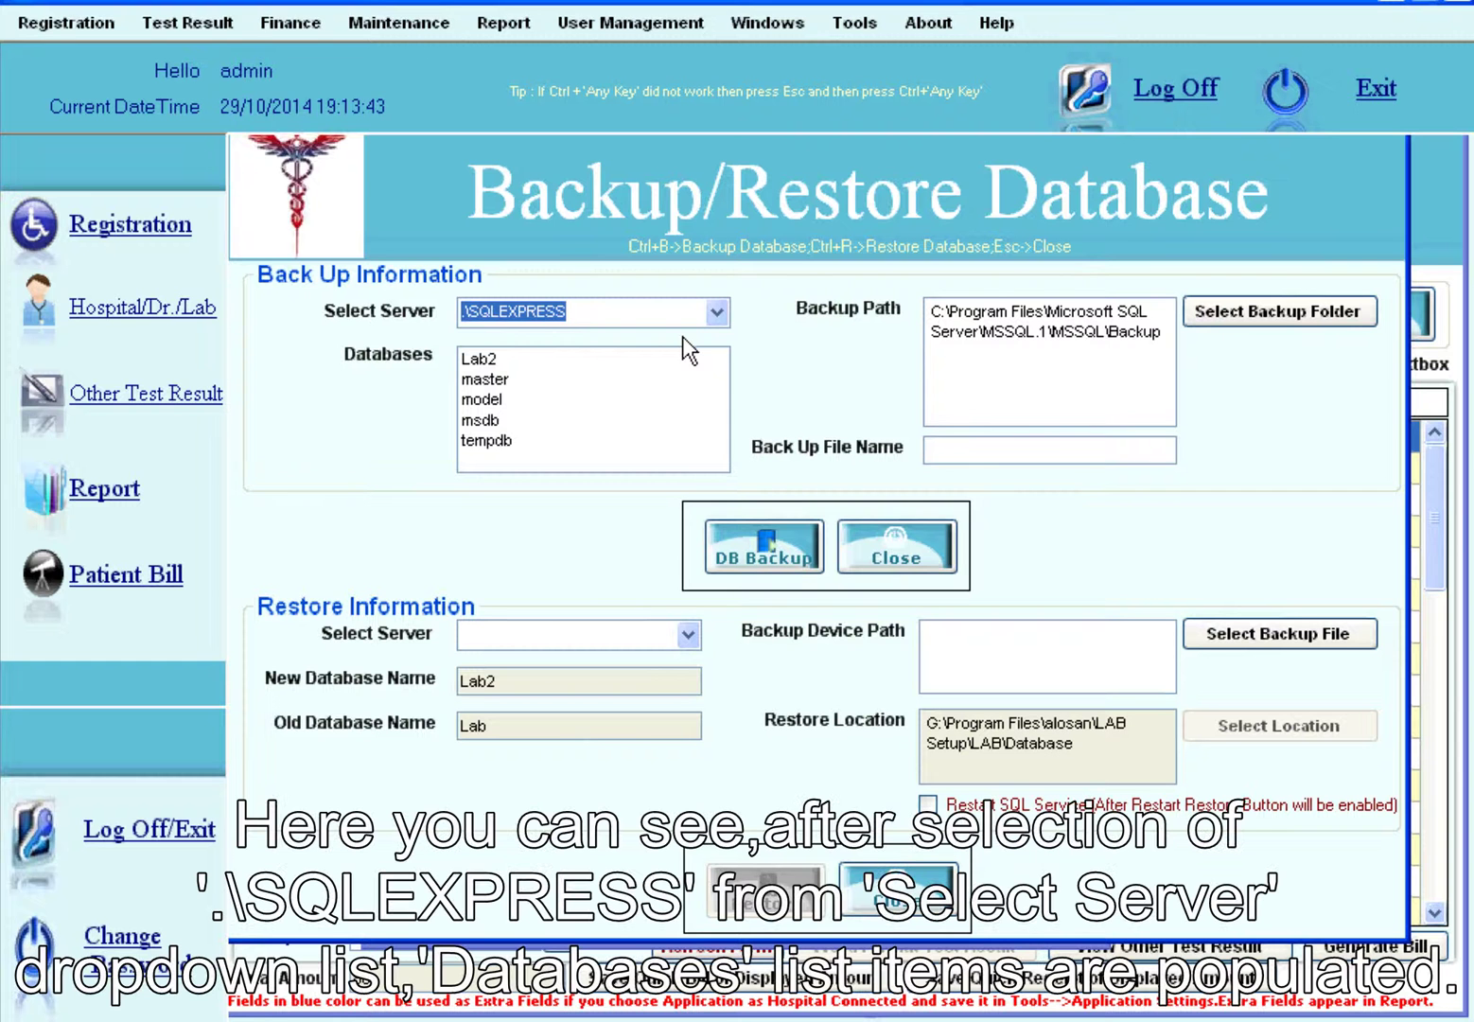
left_click(485, 365)
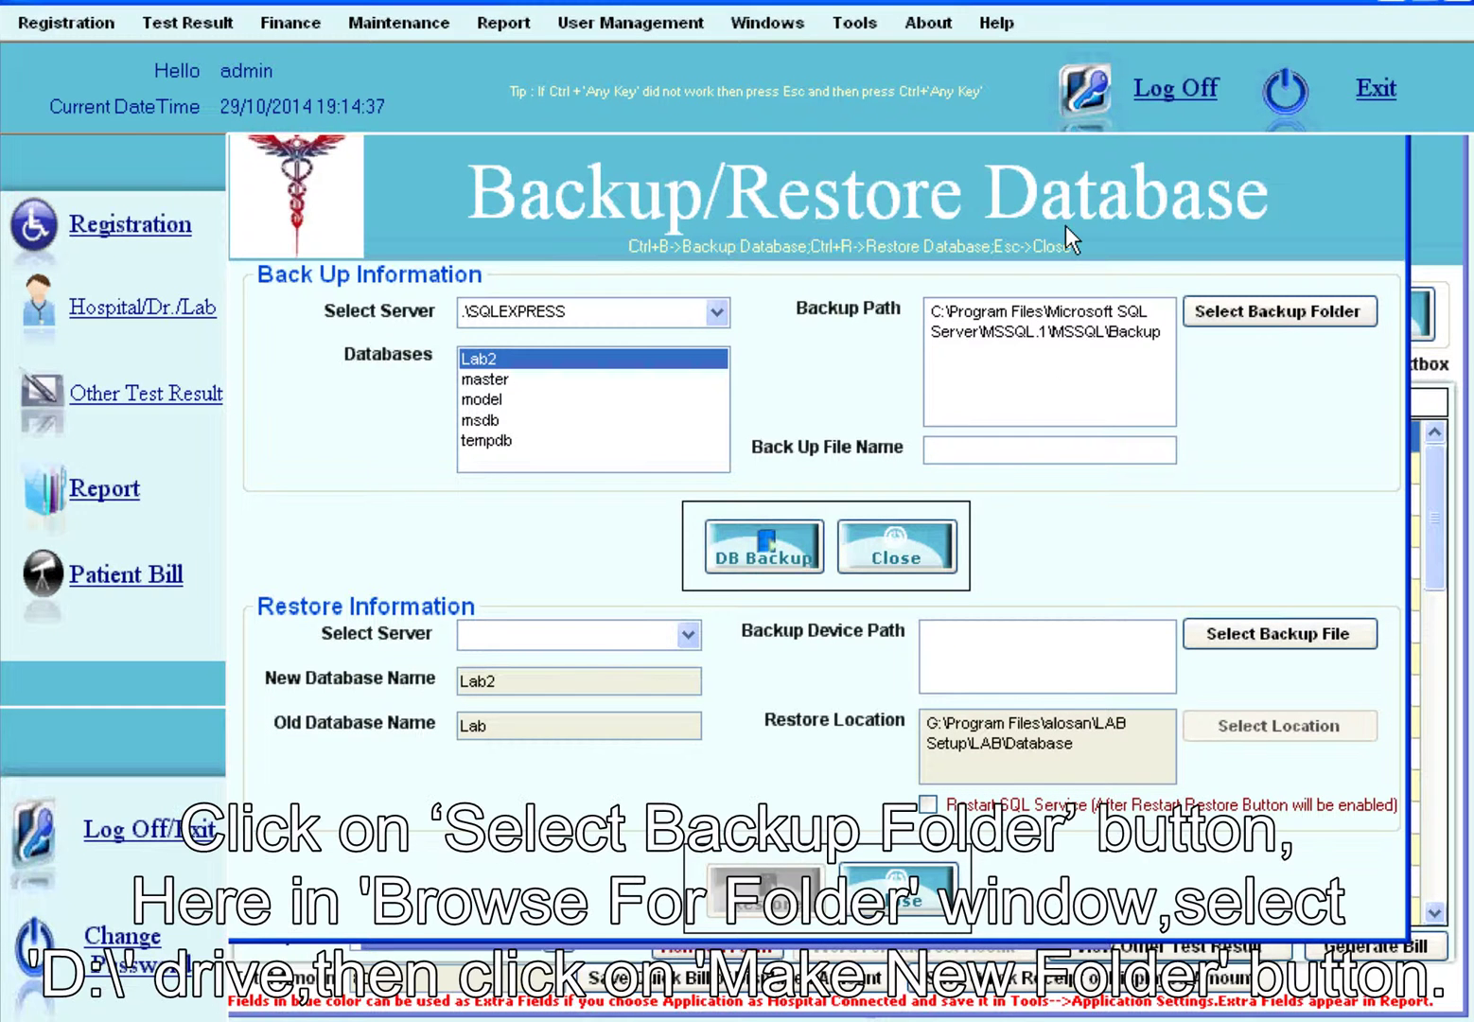
Create a folder named Instant Data Backup on Local Disk (D:) and set it as the backup path.
left_click(1209, 313)
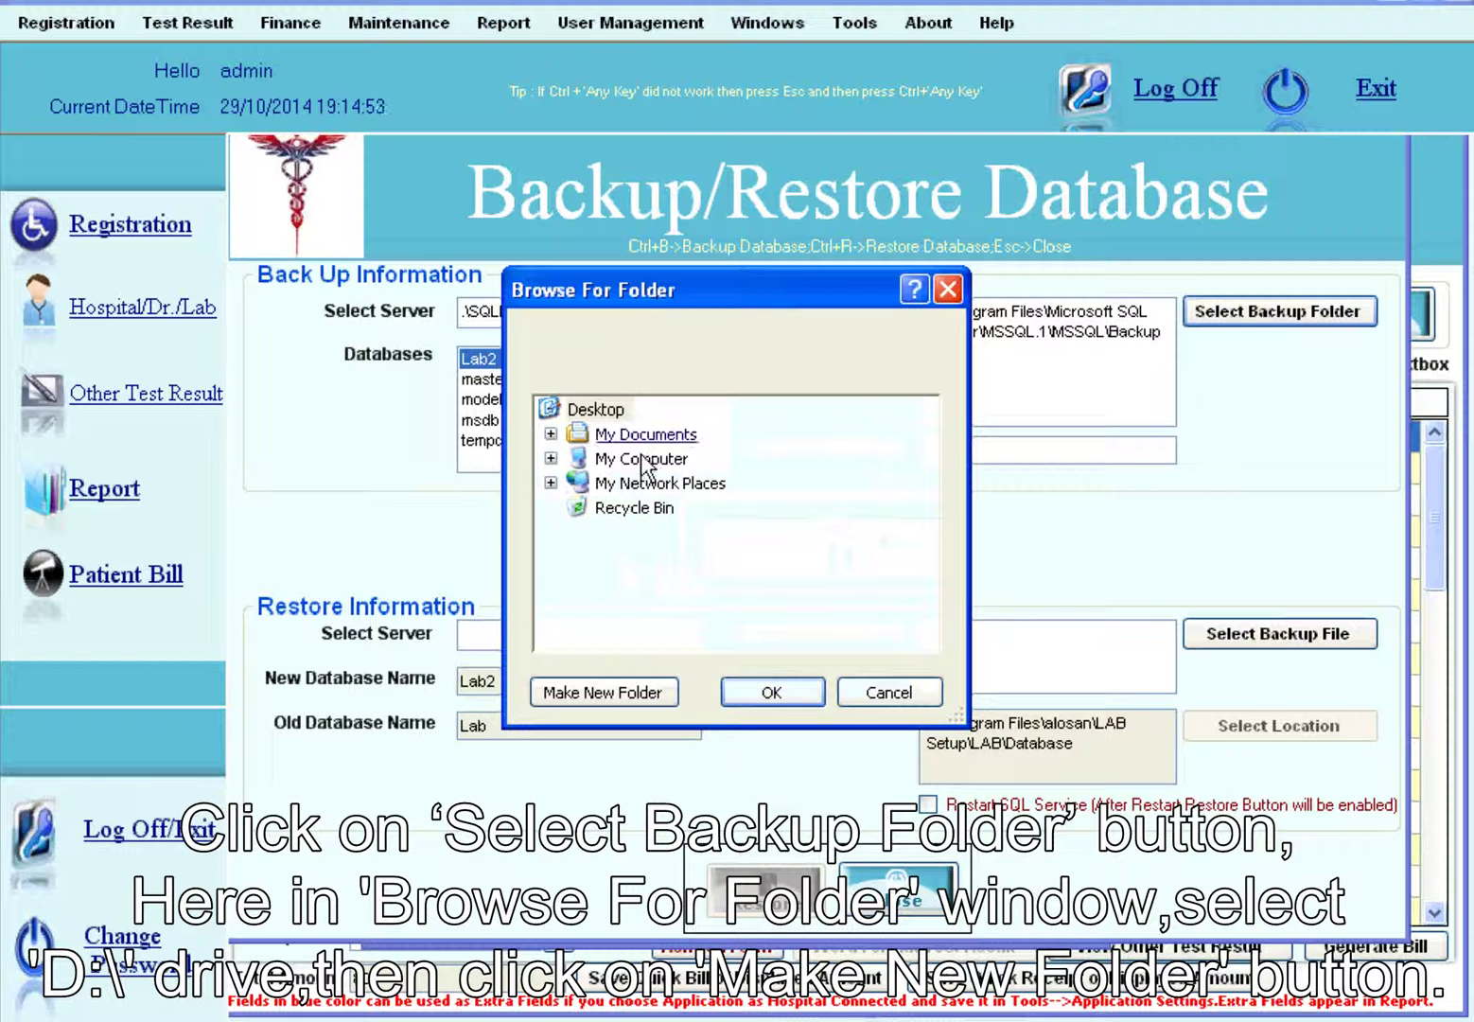
left_click(551, 459)
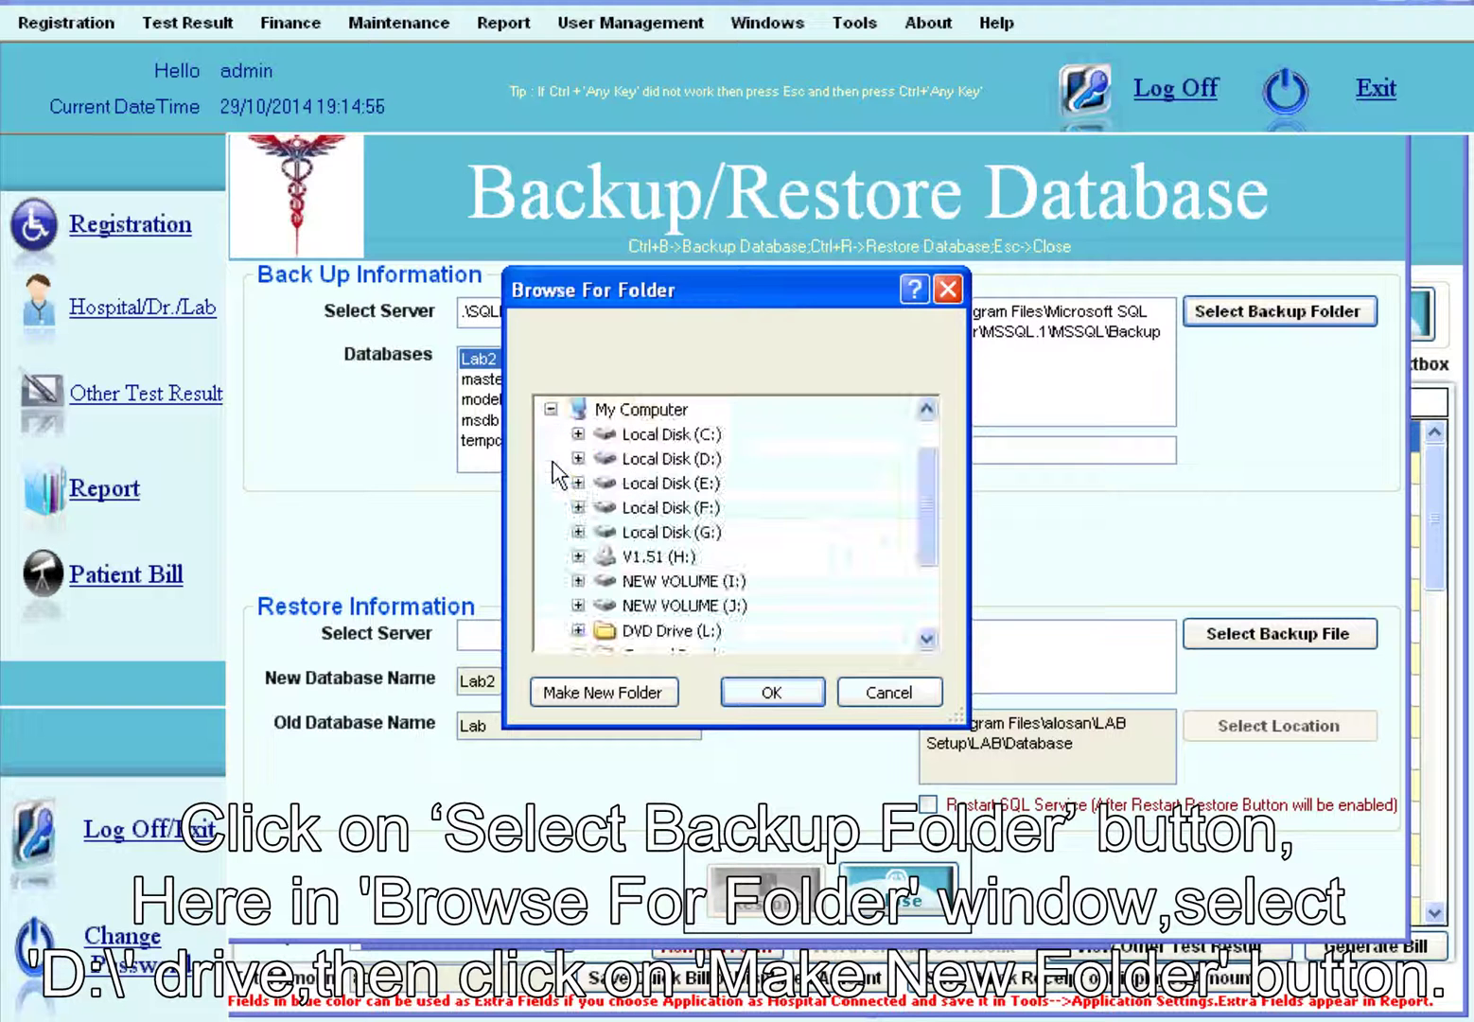
double_click(683, 464)
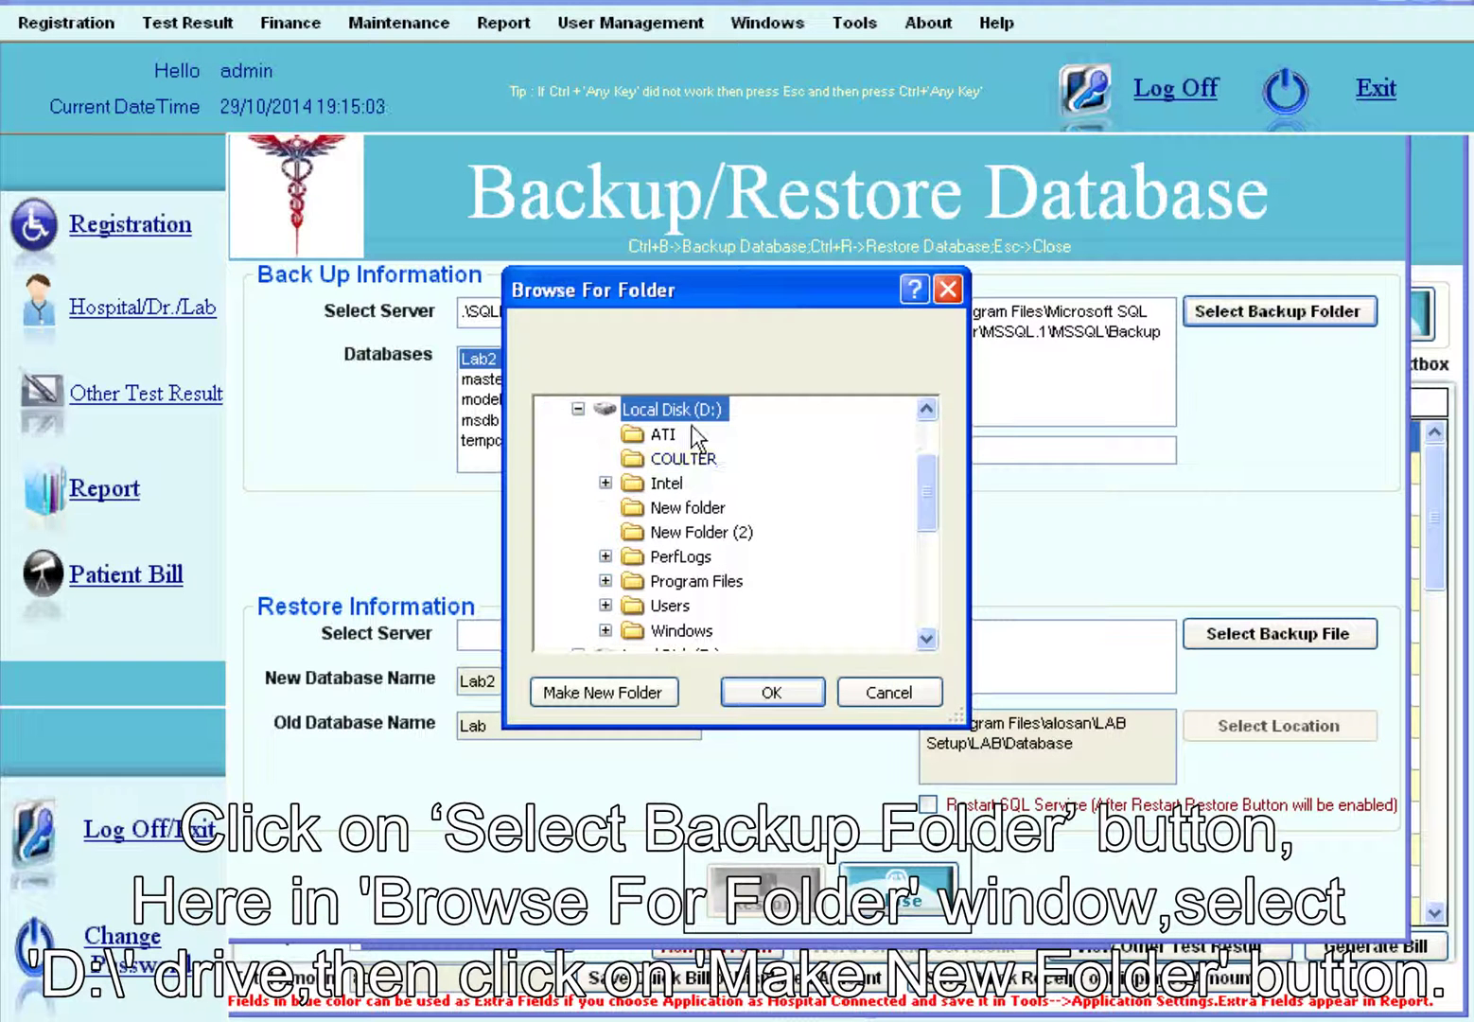
left_click(590, 689)
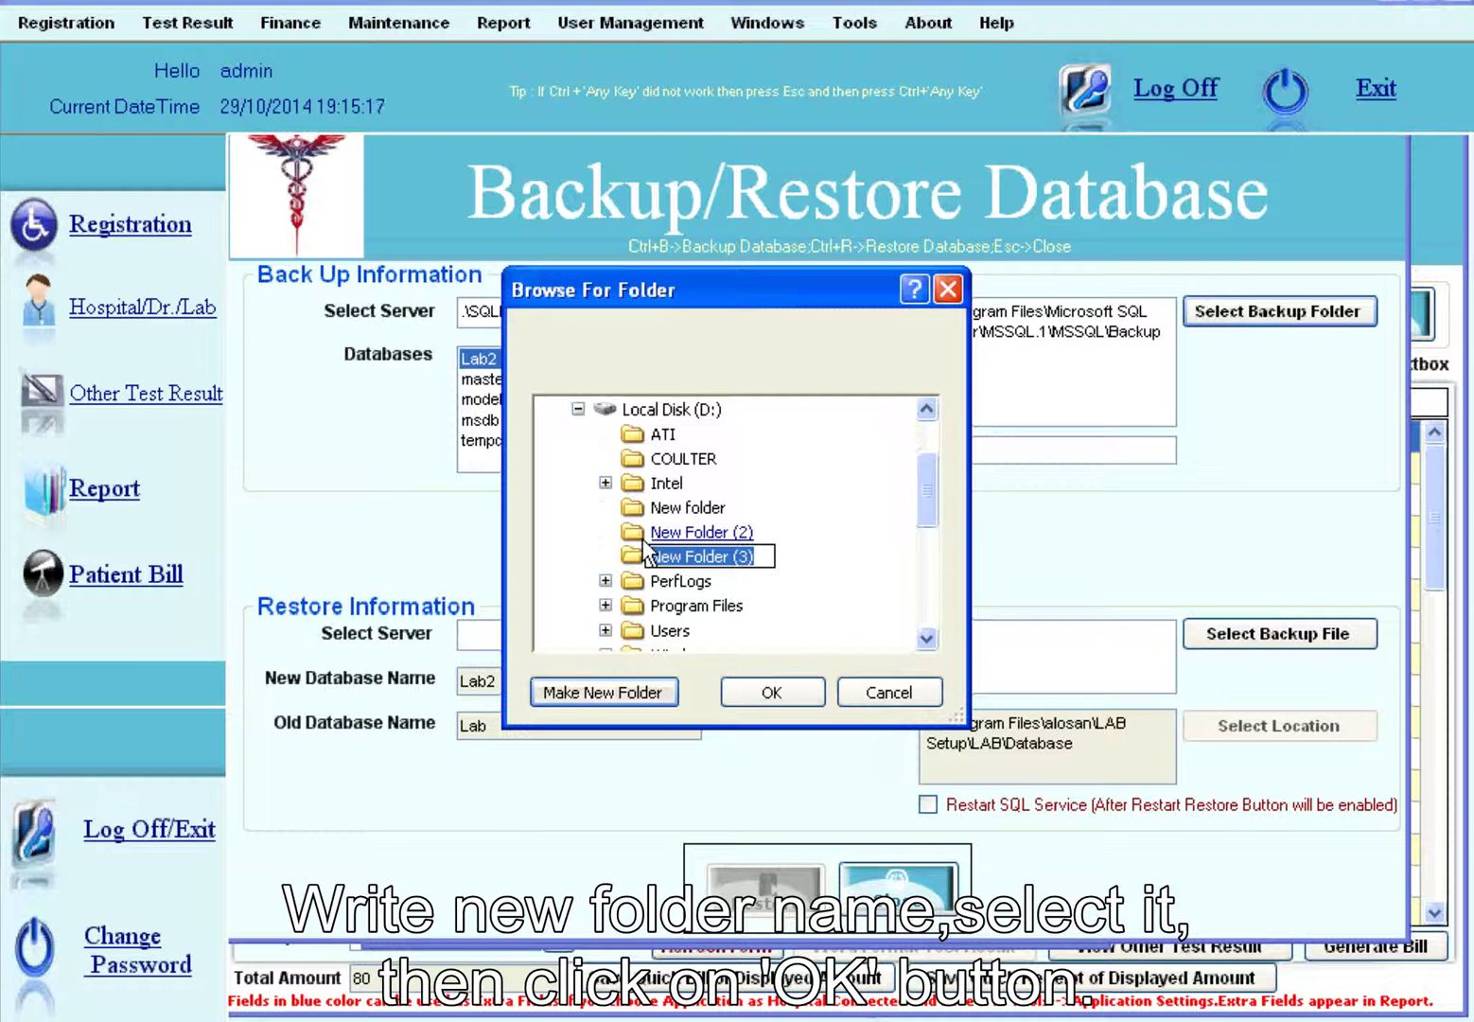
key("BackSpace")
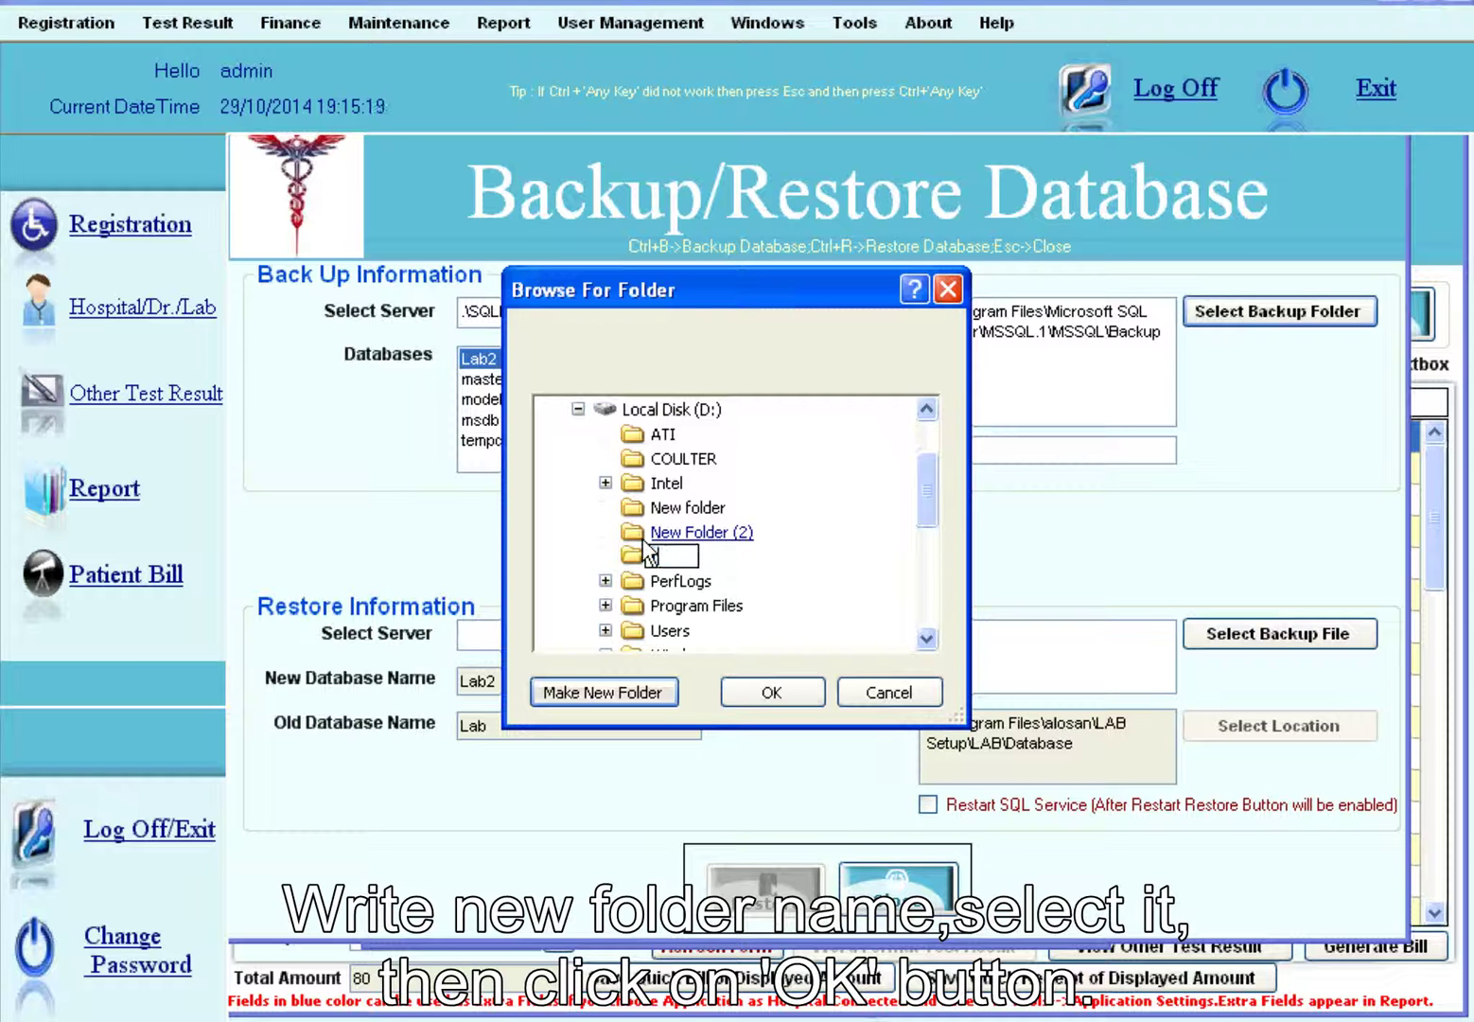
type("msta")
type("nt")
type(" D")
type("a")
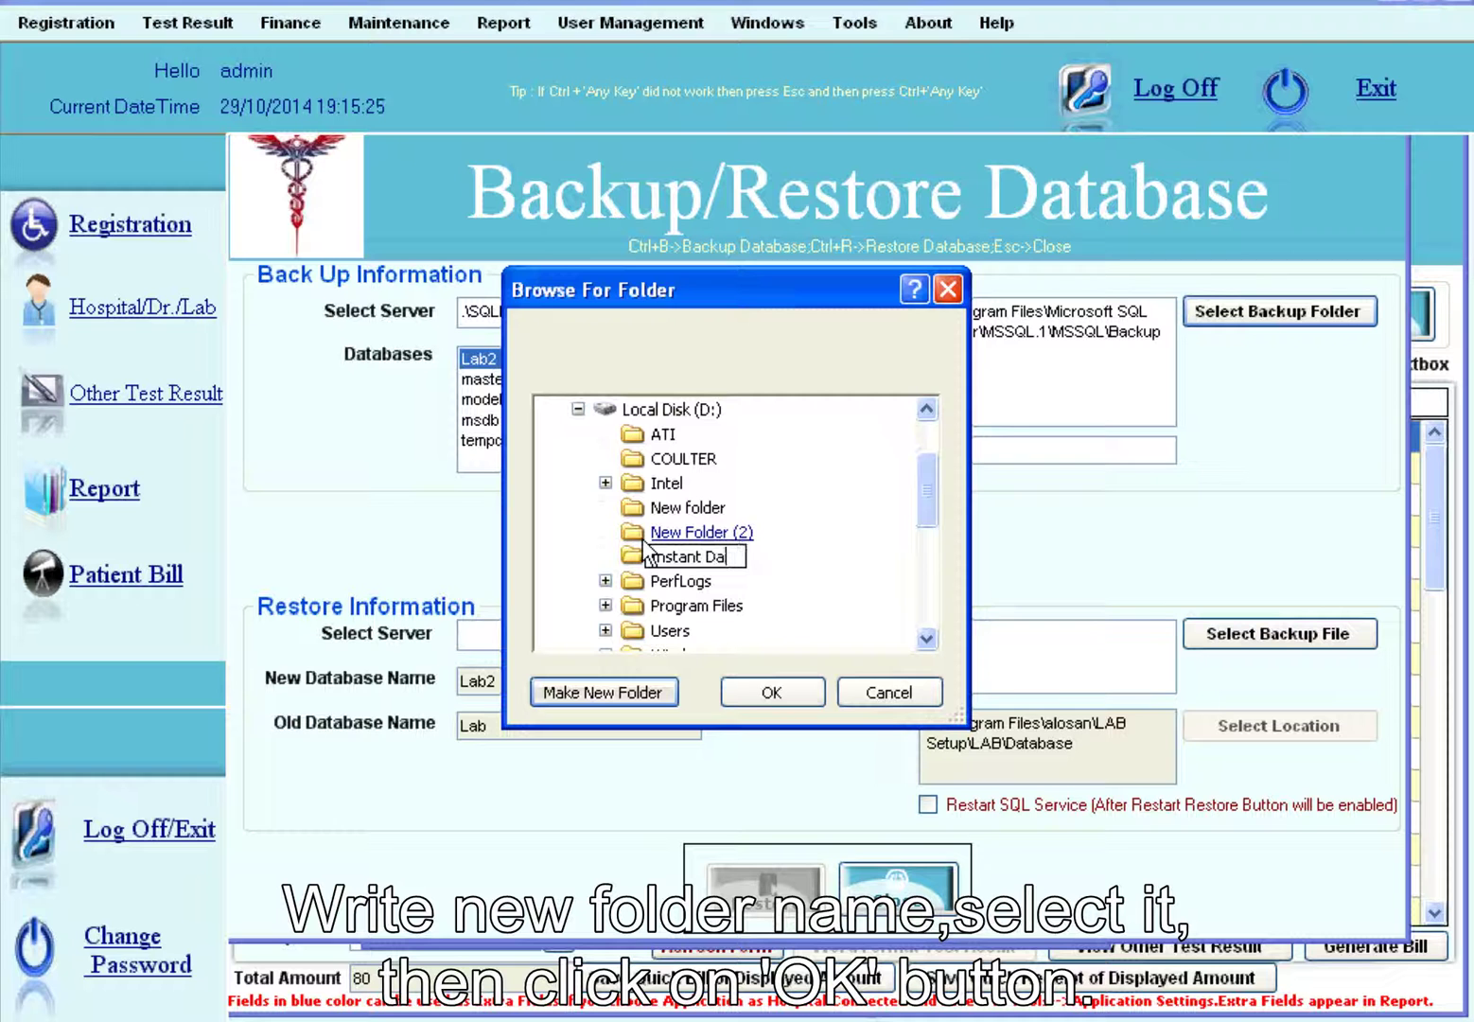
type("ta Backup")
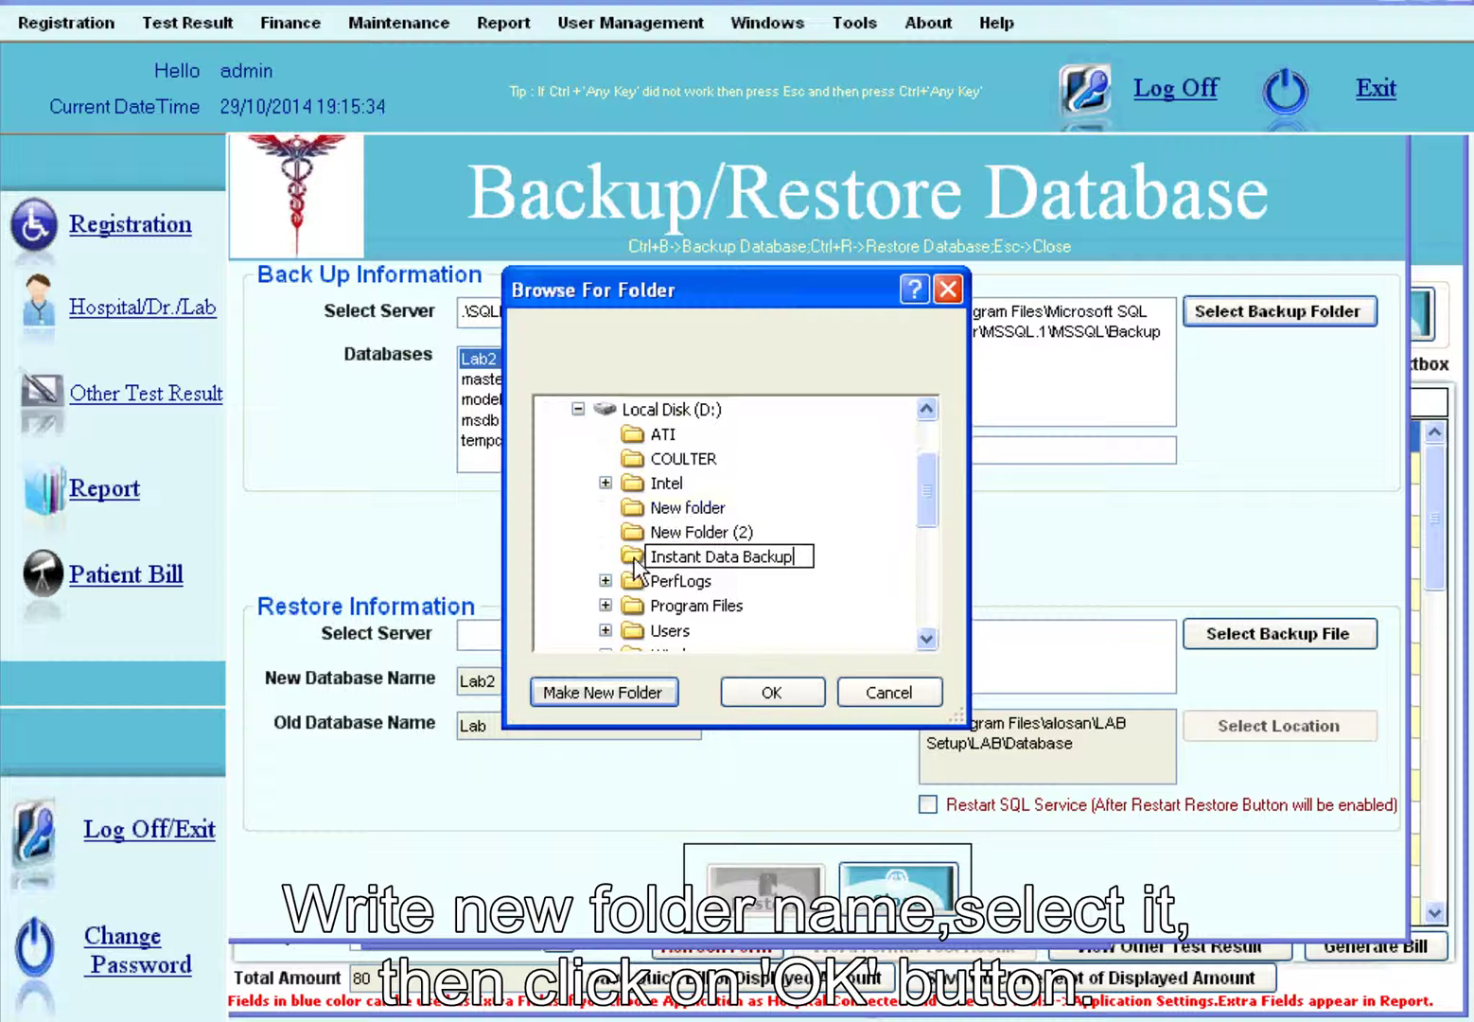
key("Return")
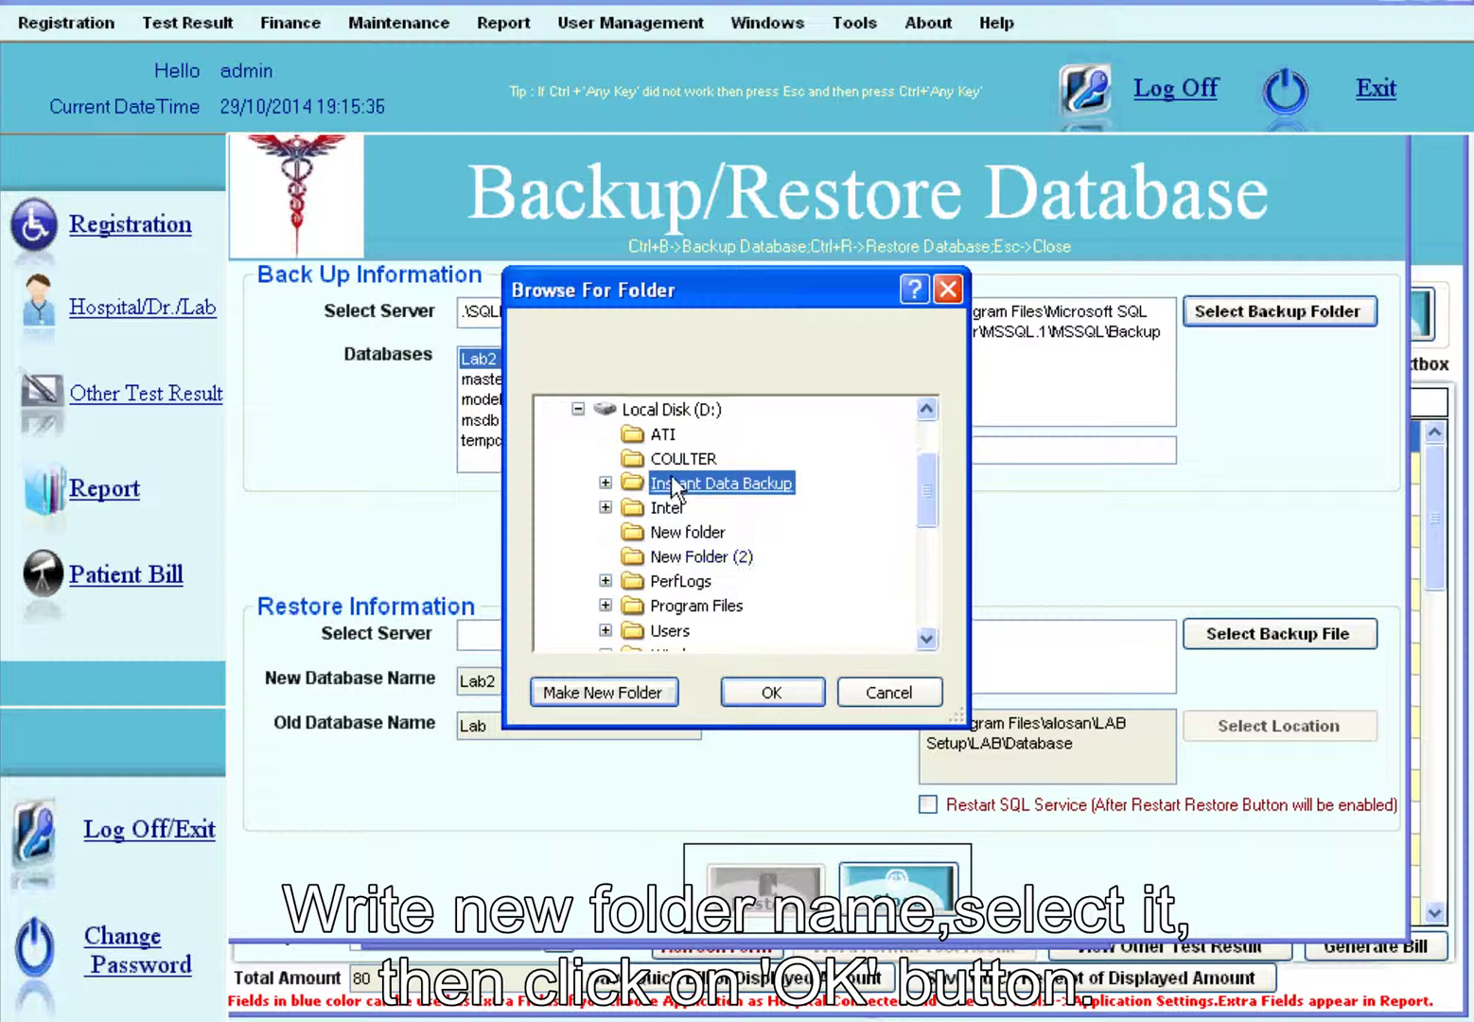
left_click(771, 696)
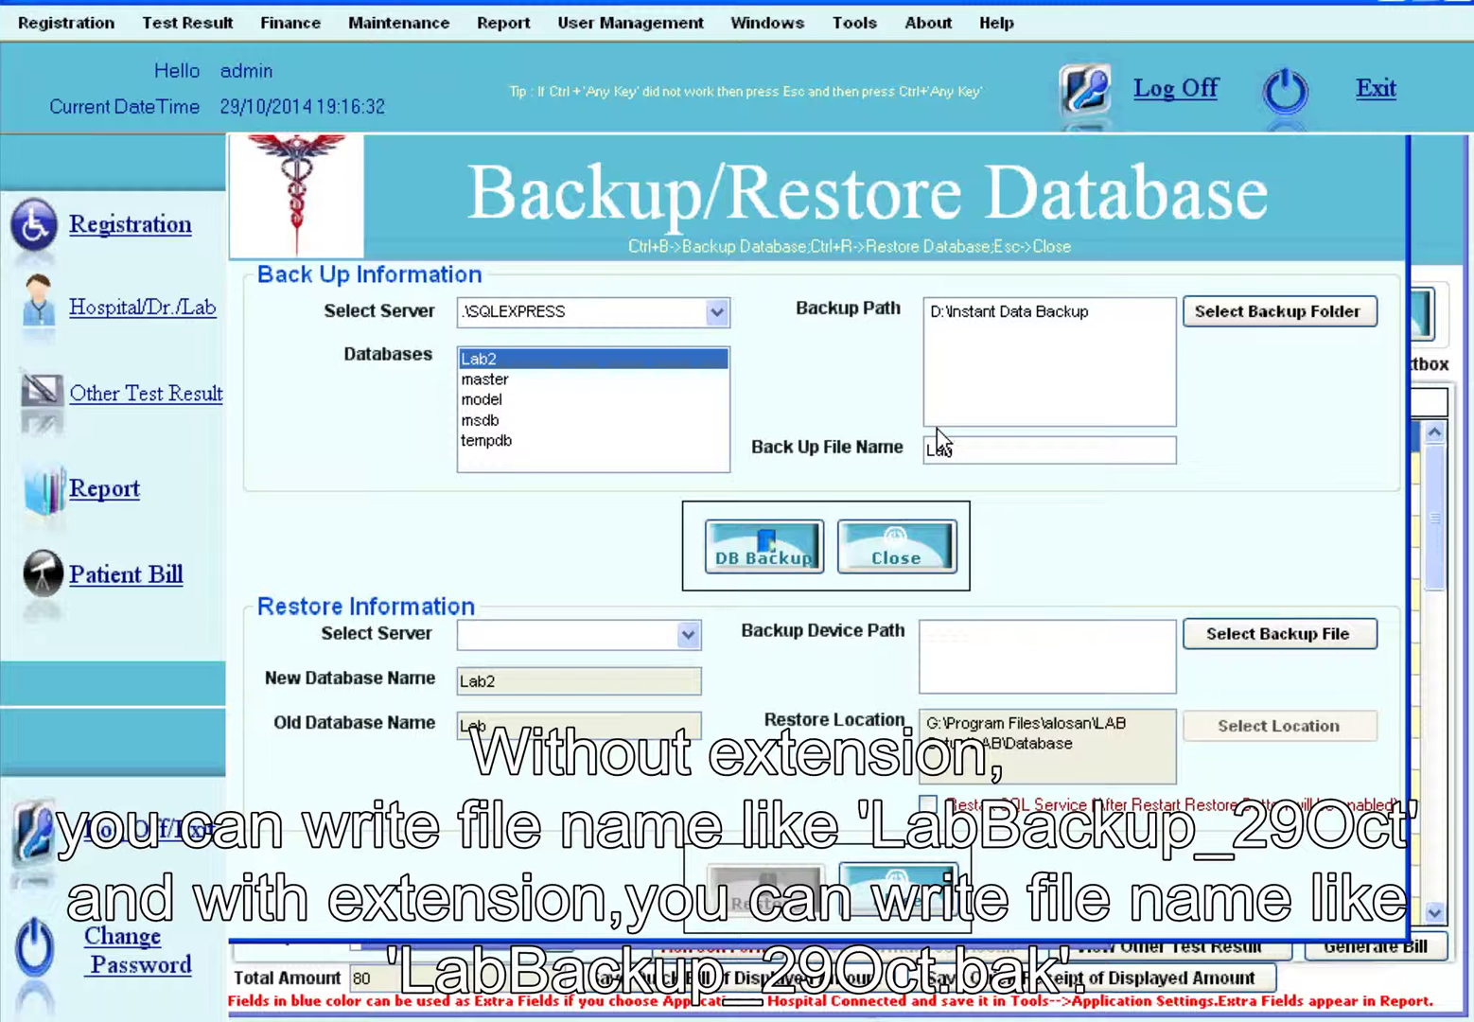
Name the backup file LabBackup_29Oct.bak and run the database backup.
type("ack")
type("up_29Oct")
type(".bak")
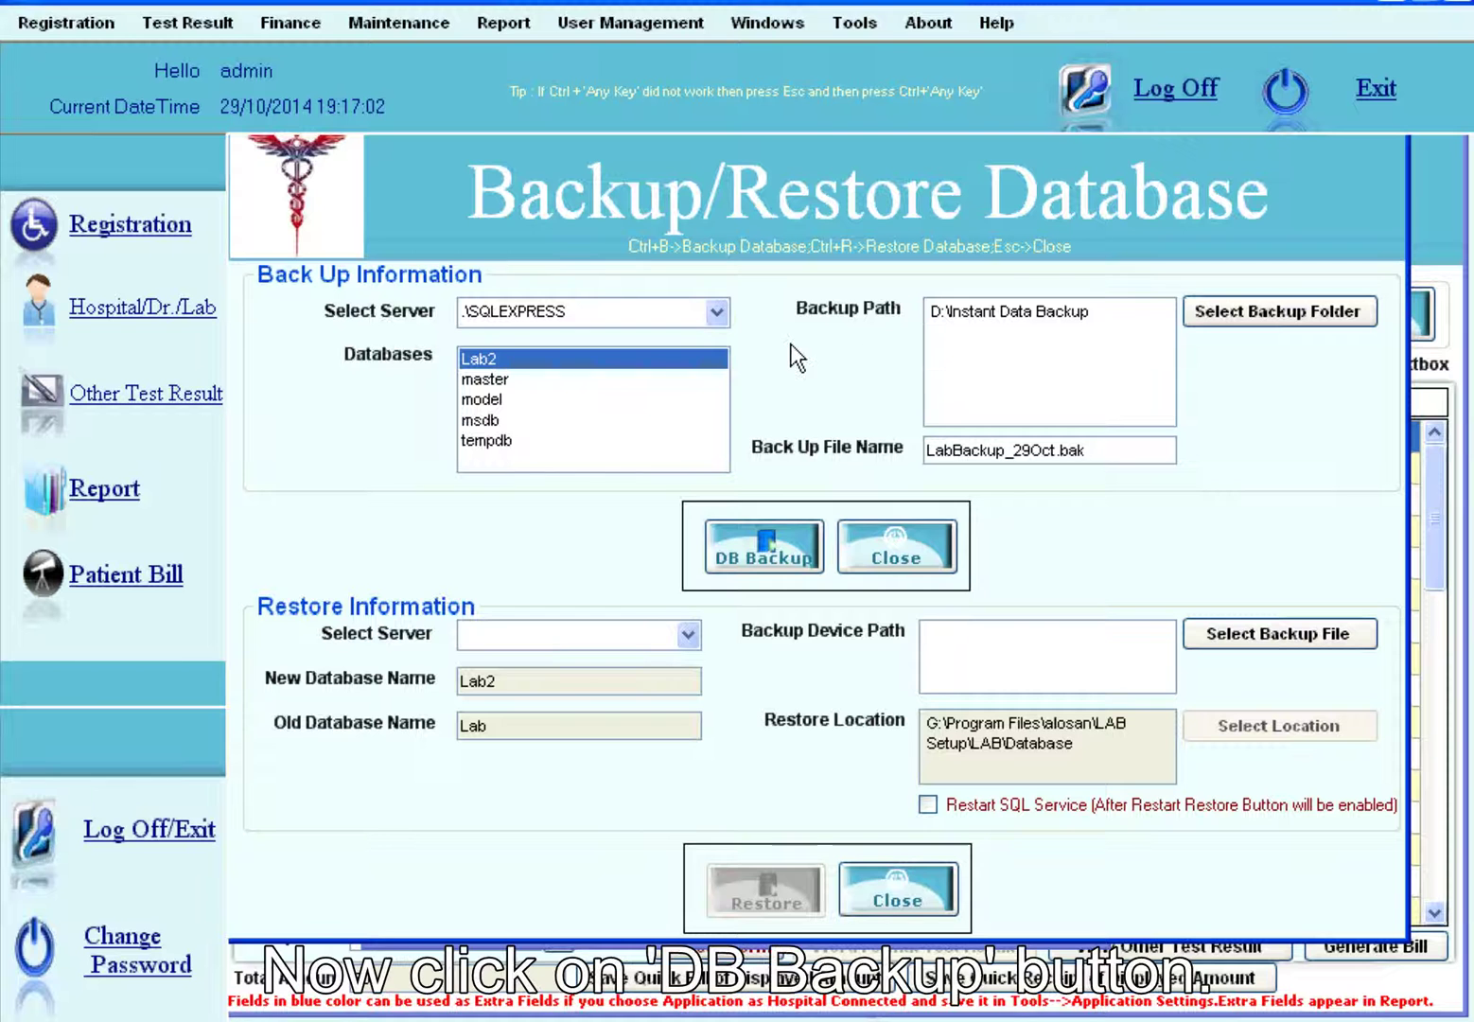
left_click(764, 560)
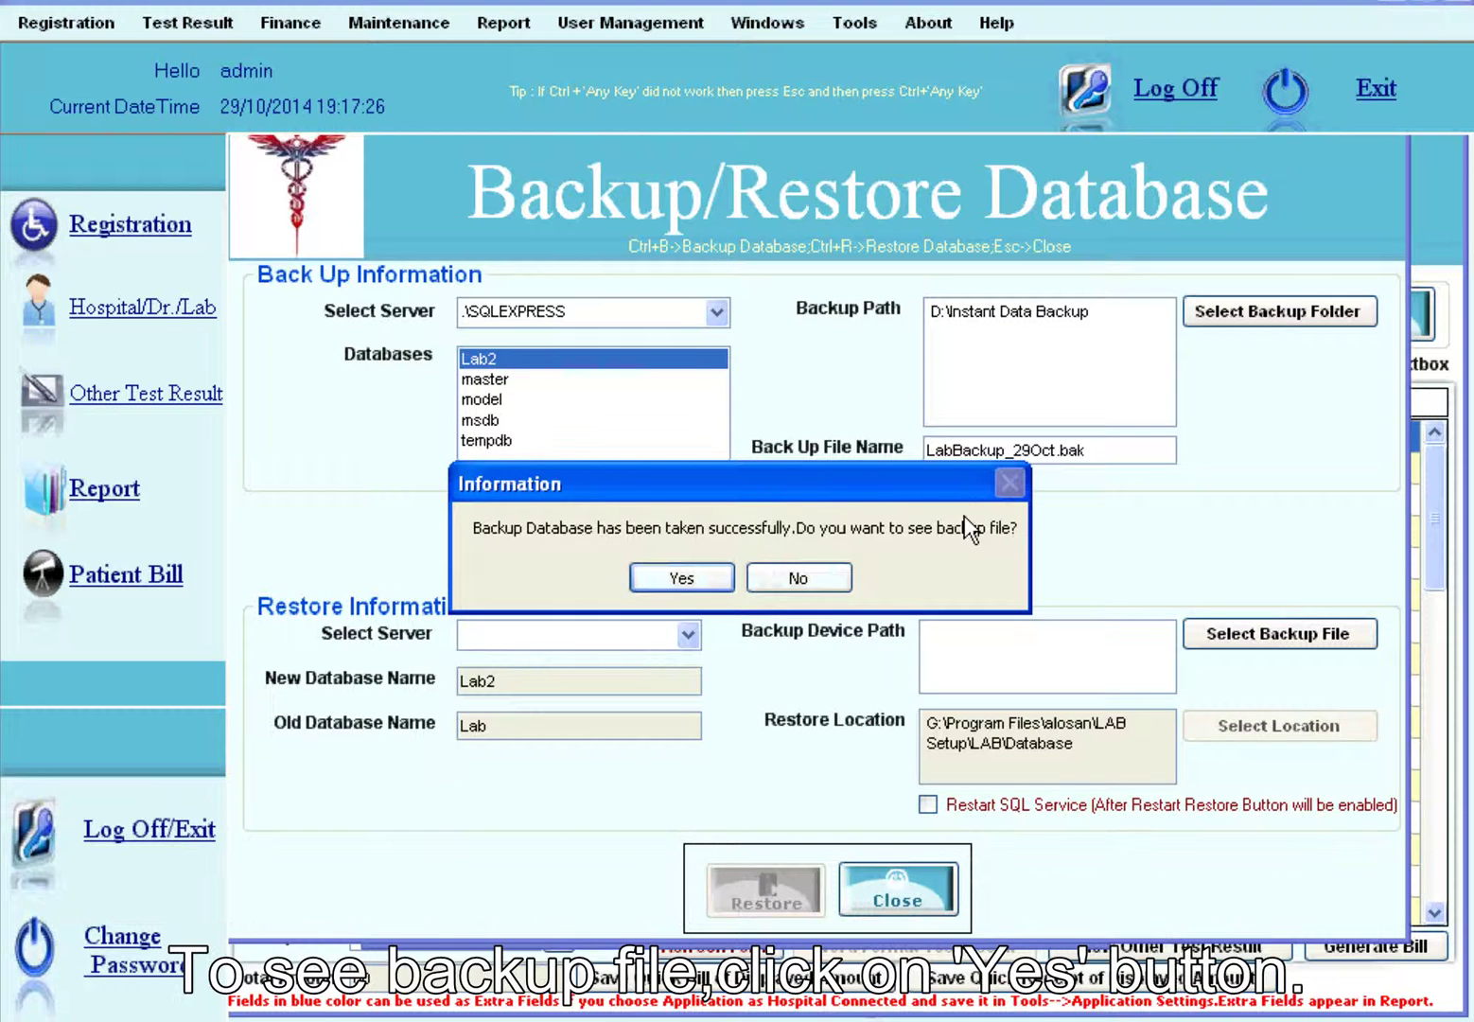
Show the saved backup file in its folder and check the folder's location among the drives.
left_click(702, 575)
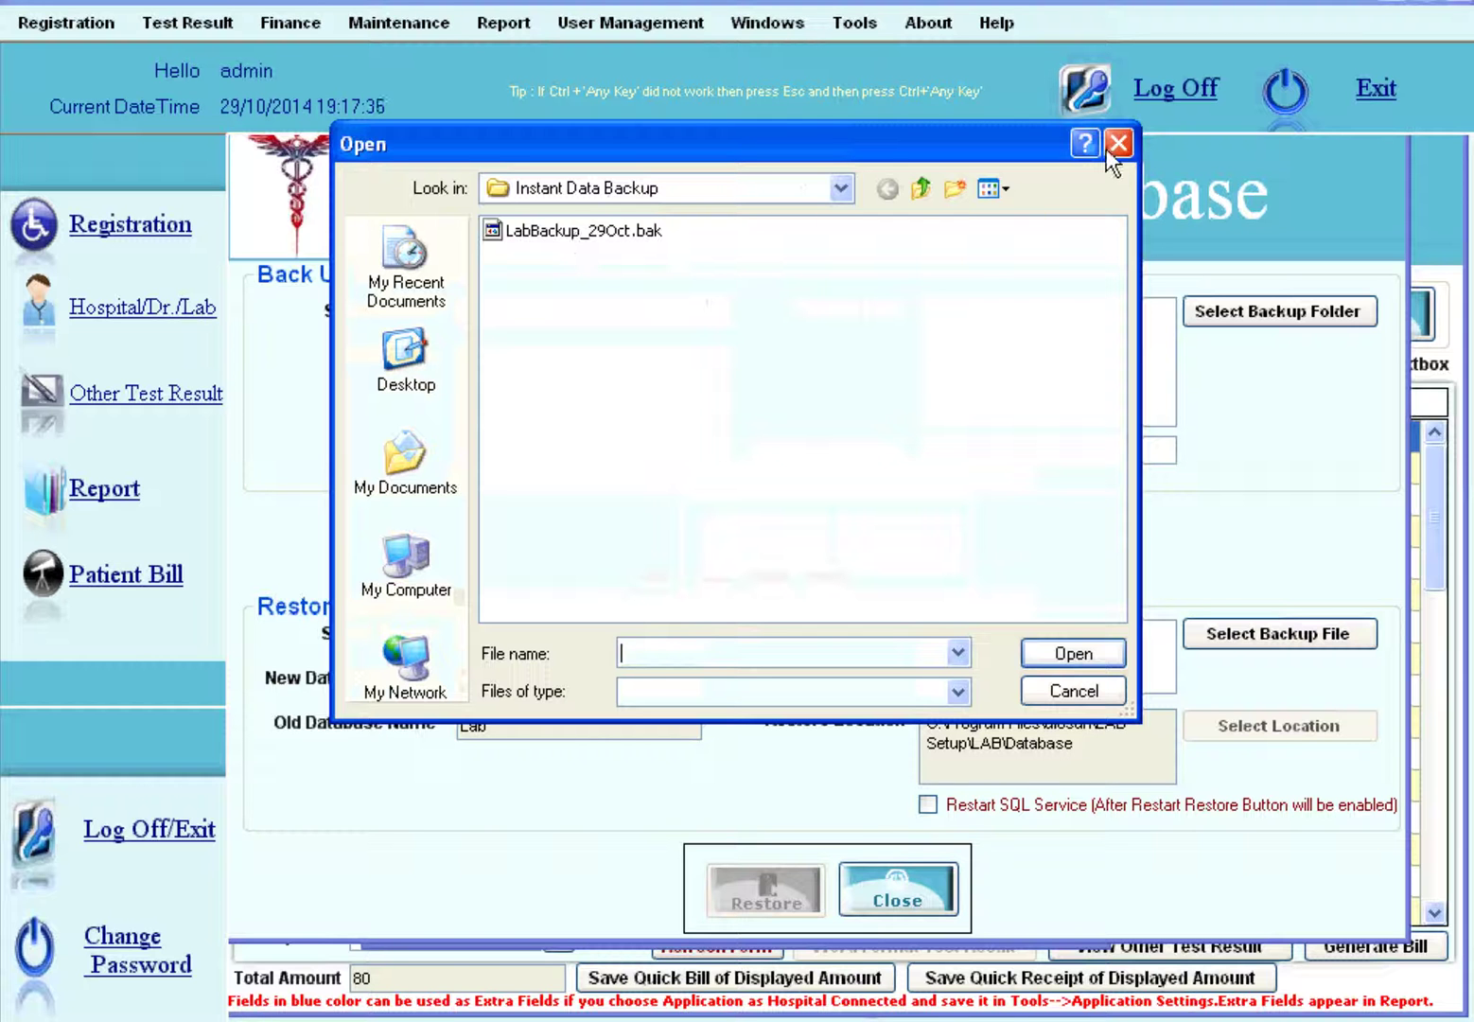
left_click(846, 189)
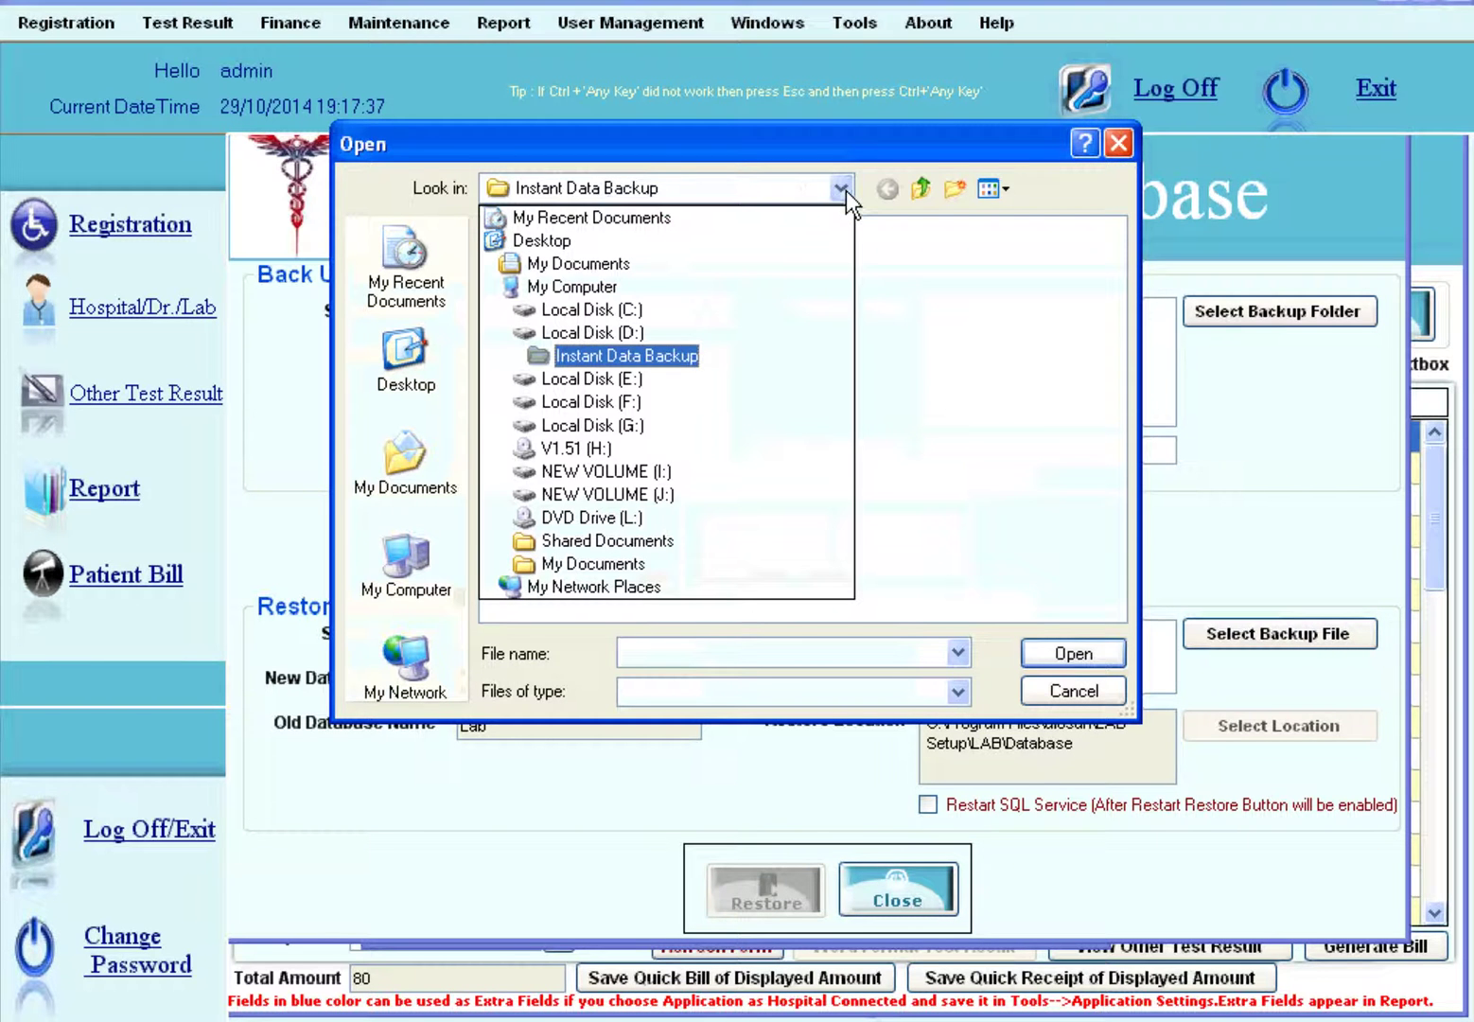
left_click(845, 190)
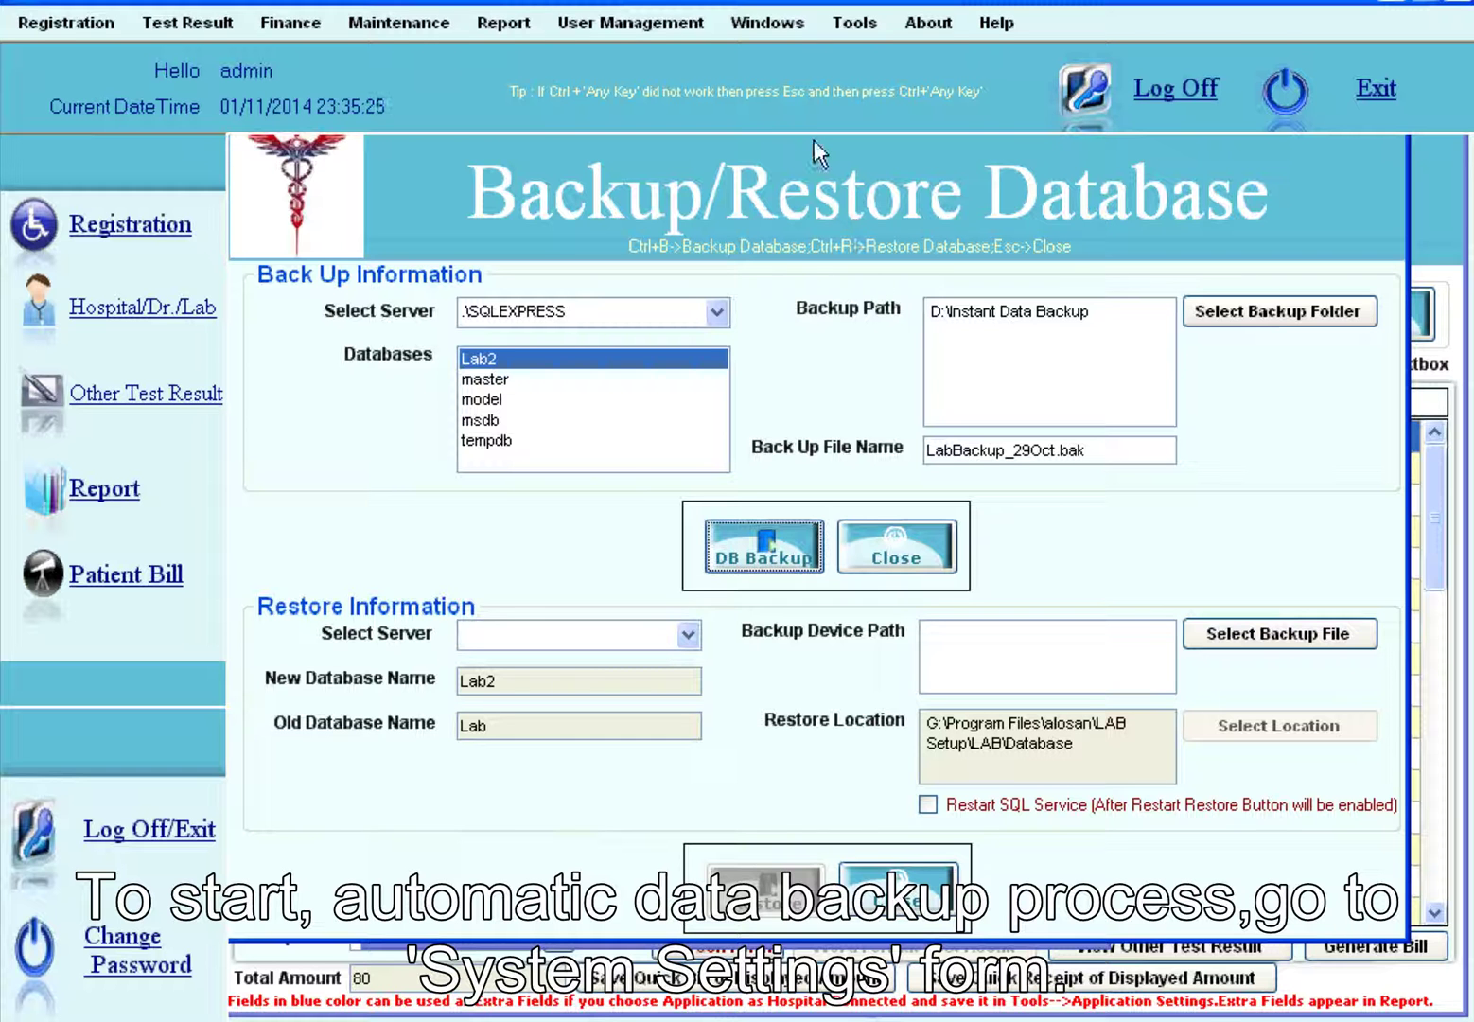
Bring up the System Settings form and set Automated Backup to Yes.
left_click(760, 29)
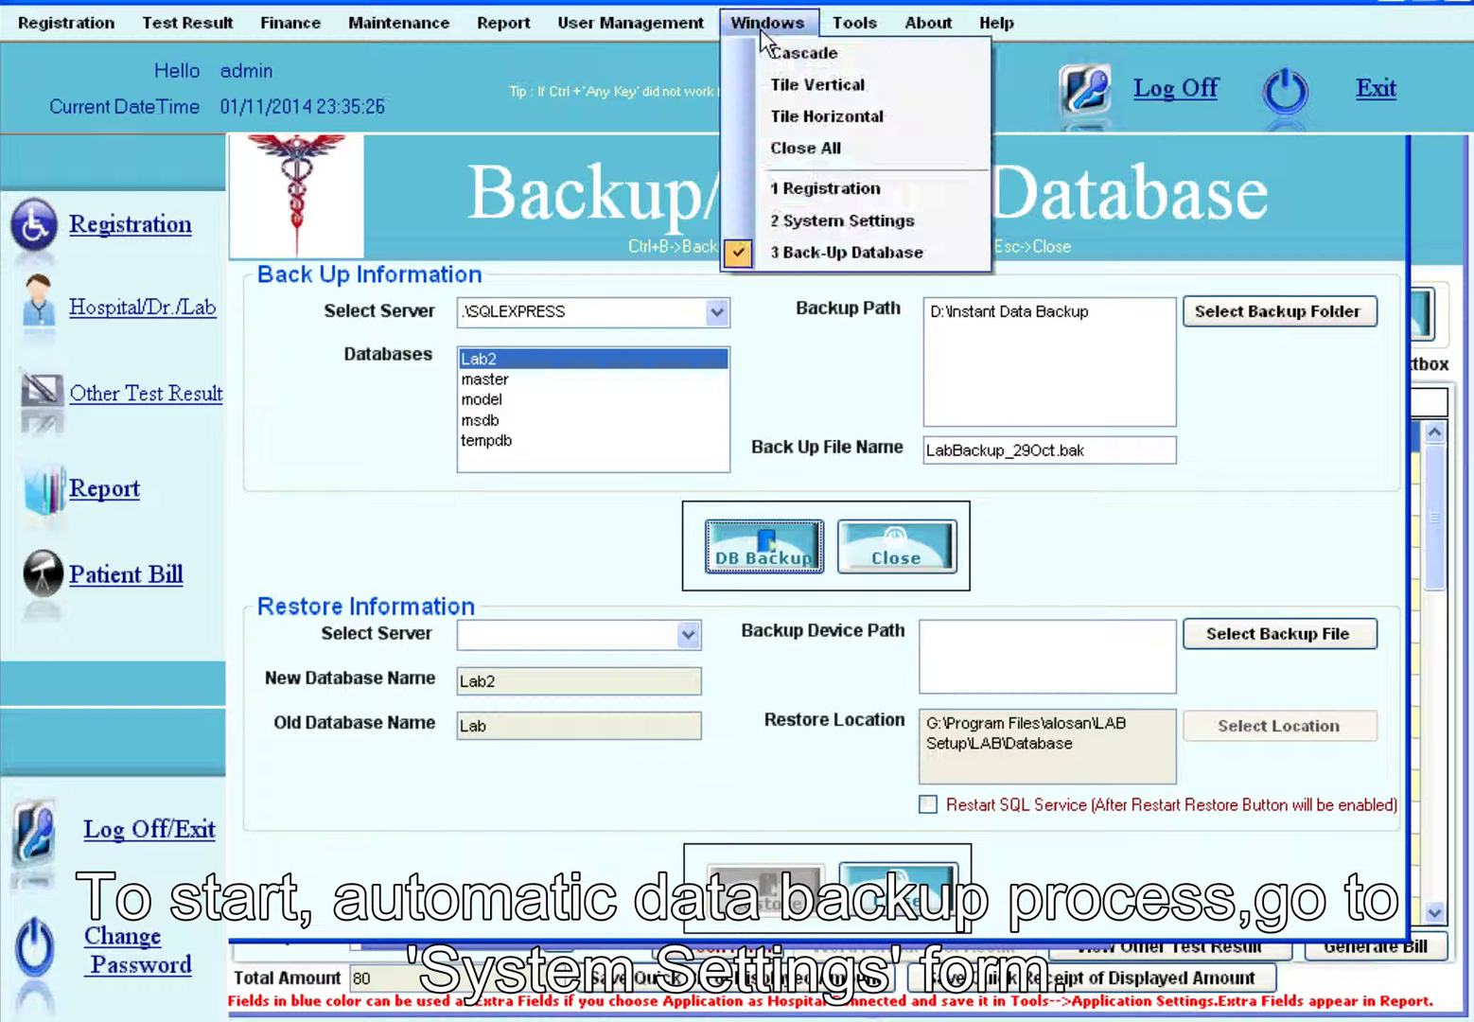
left_click(793, 219)
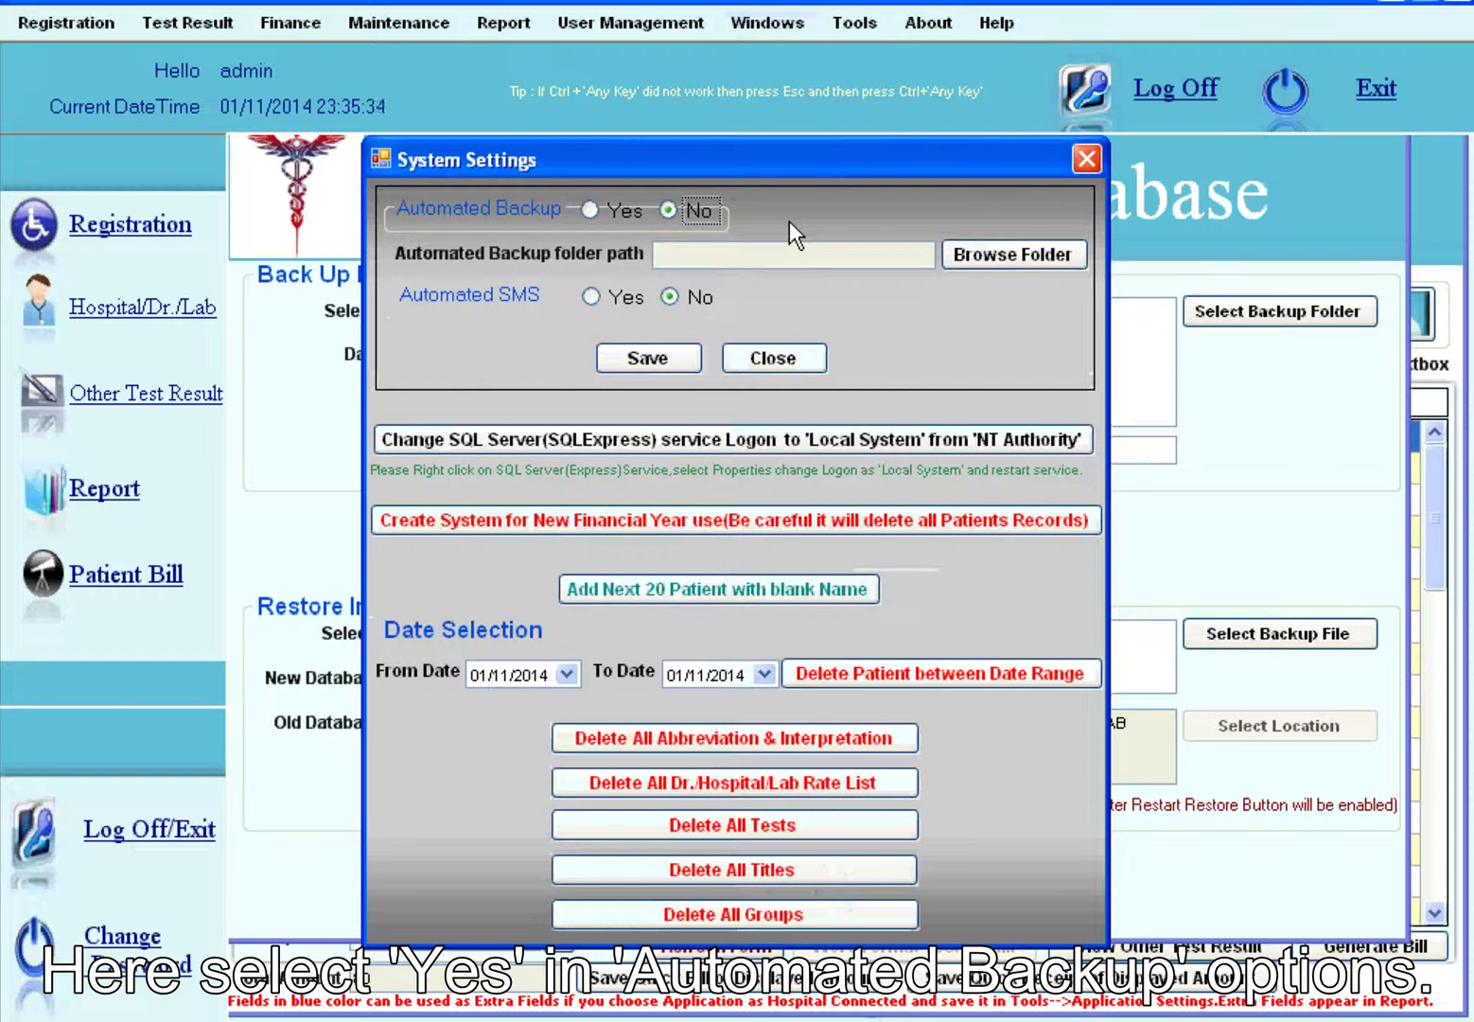
left_click(589, 212)
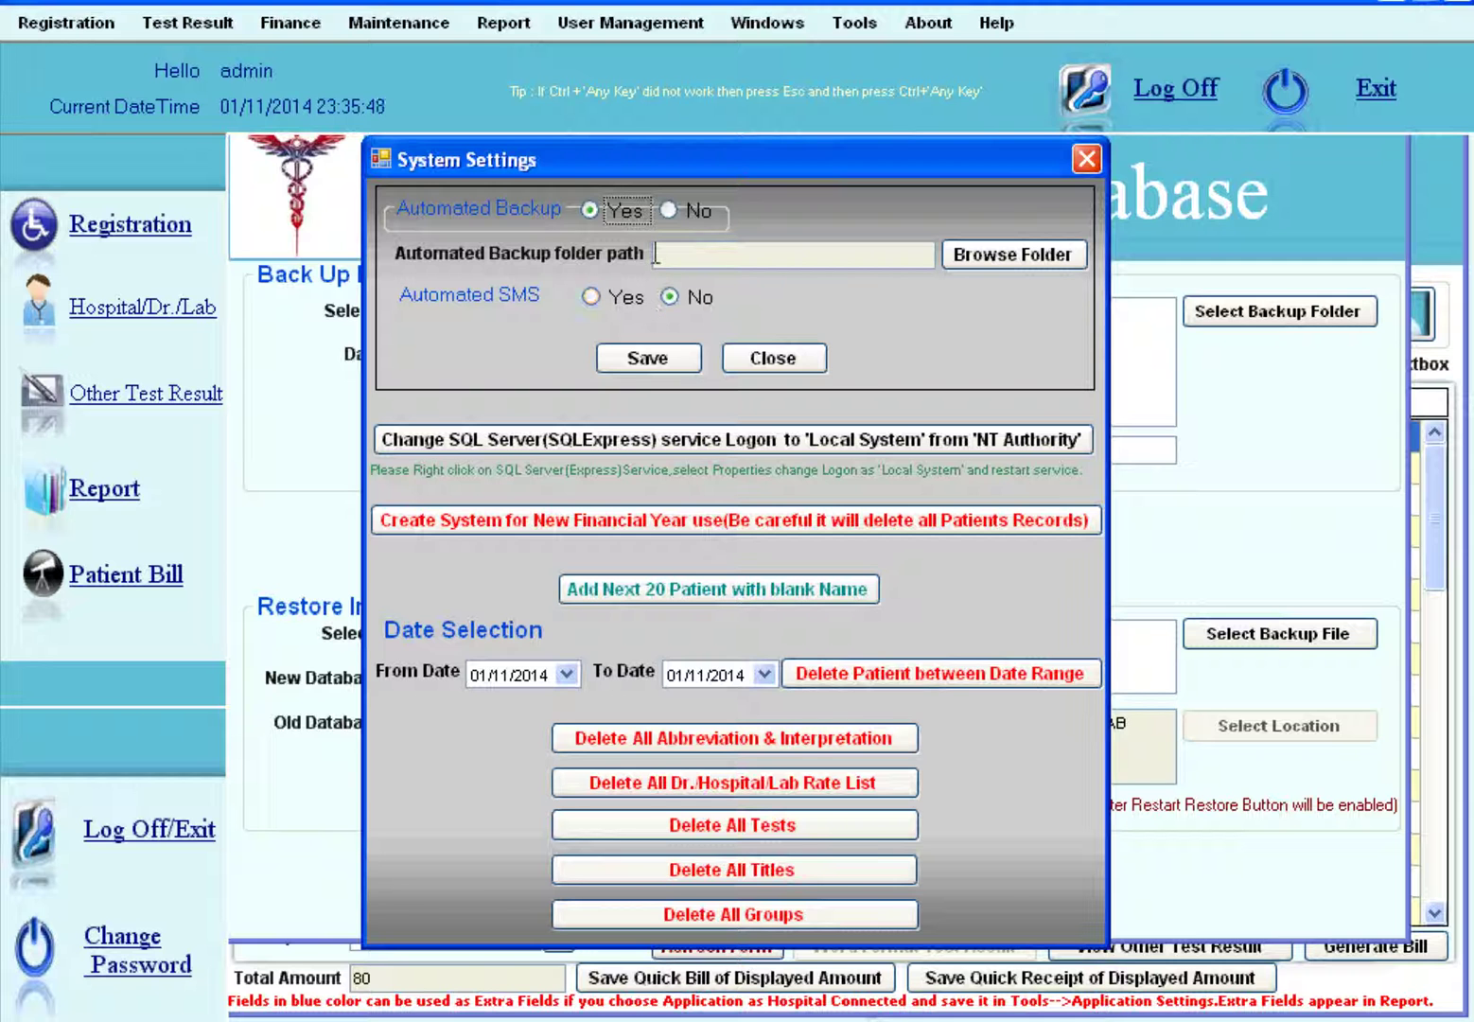
Browse for the automated backup folder and create a new folder named Automatic Lab Data Backup on Local Disk (D:).
left_click(981, 261)
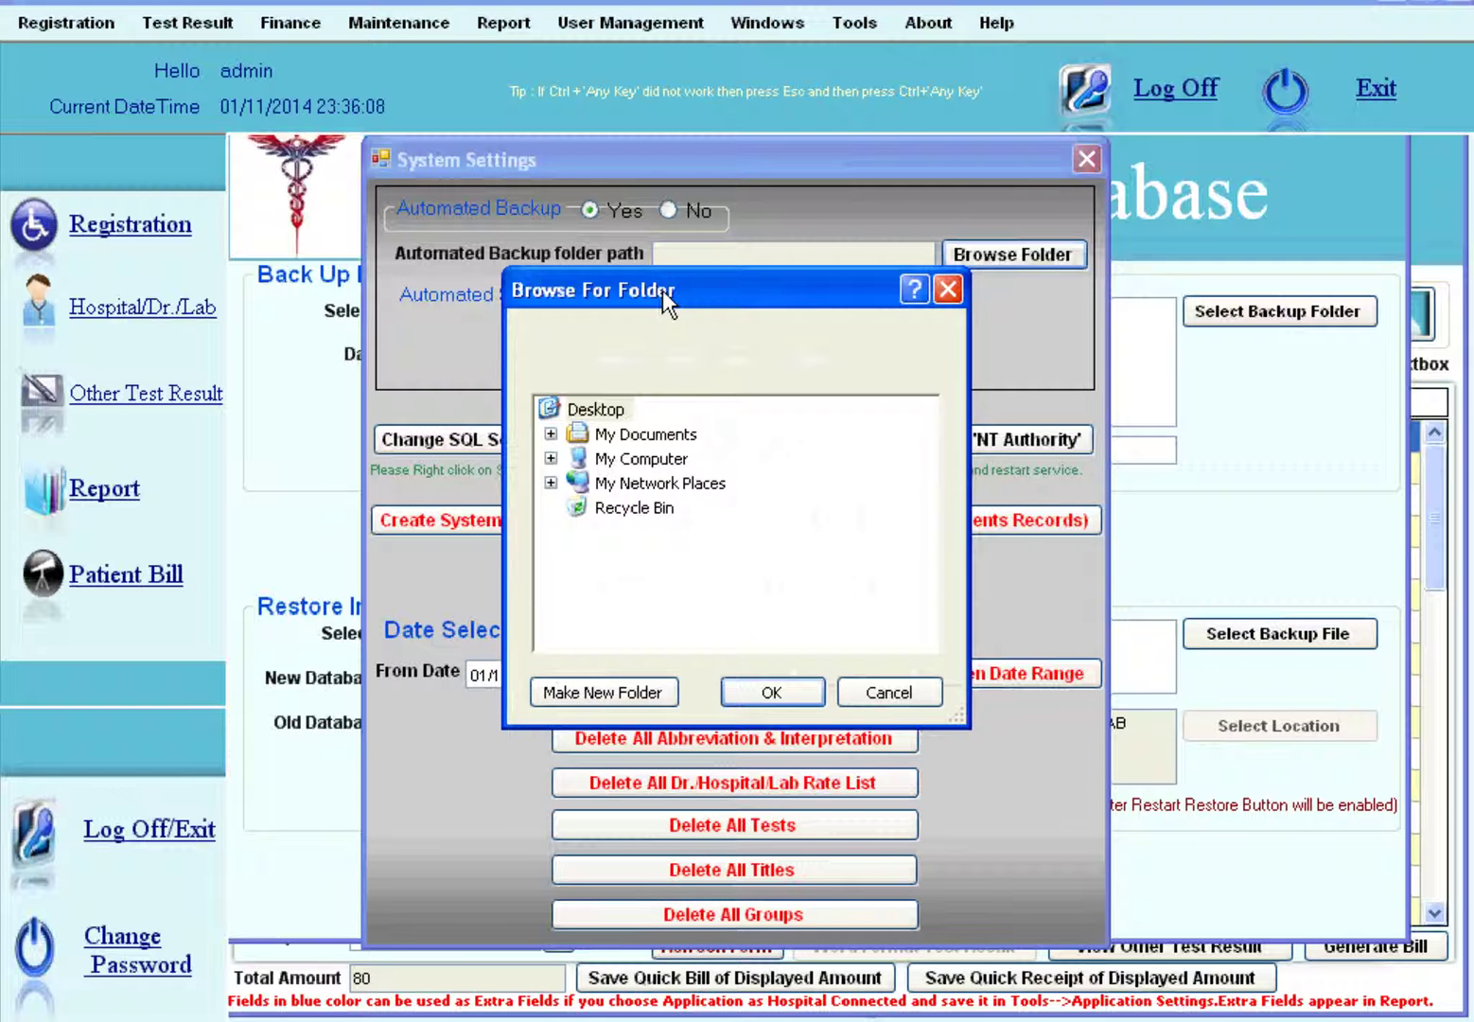
left_click_drag(662, 289, 651, 252)
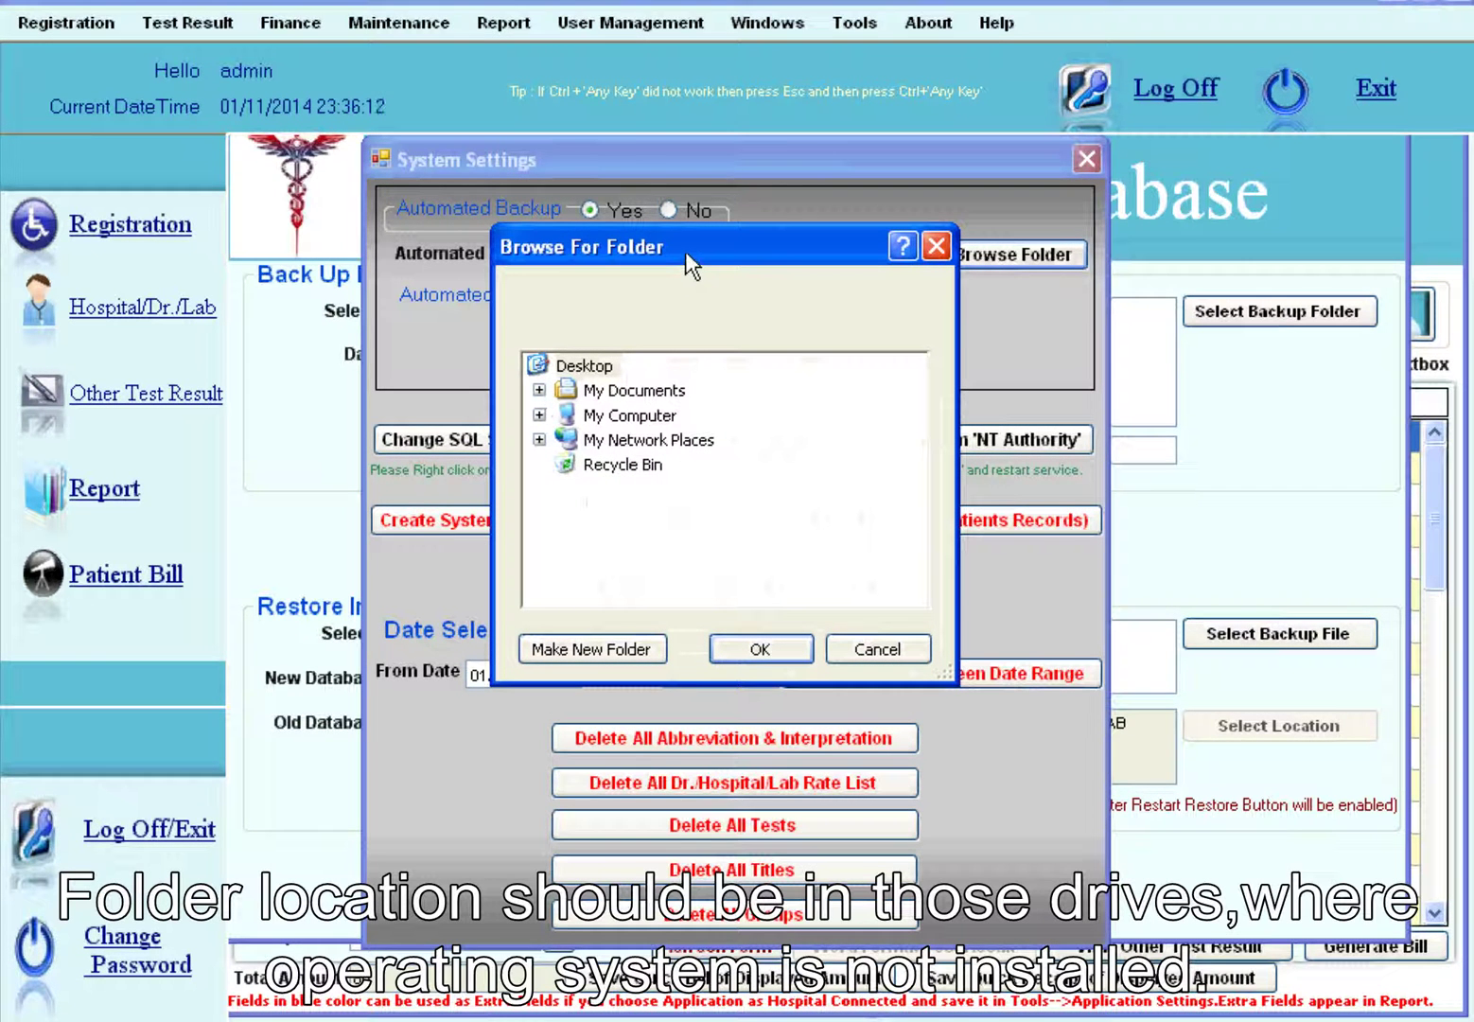
left_click(539, 415)
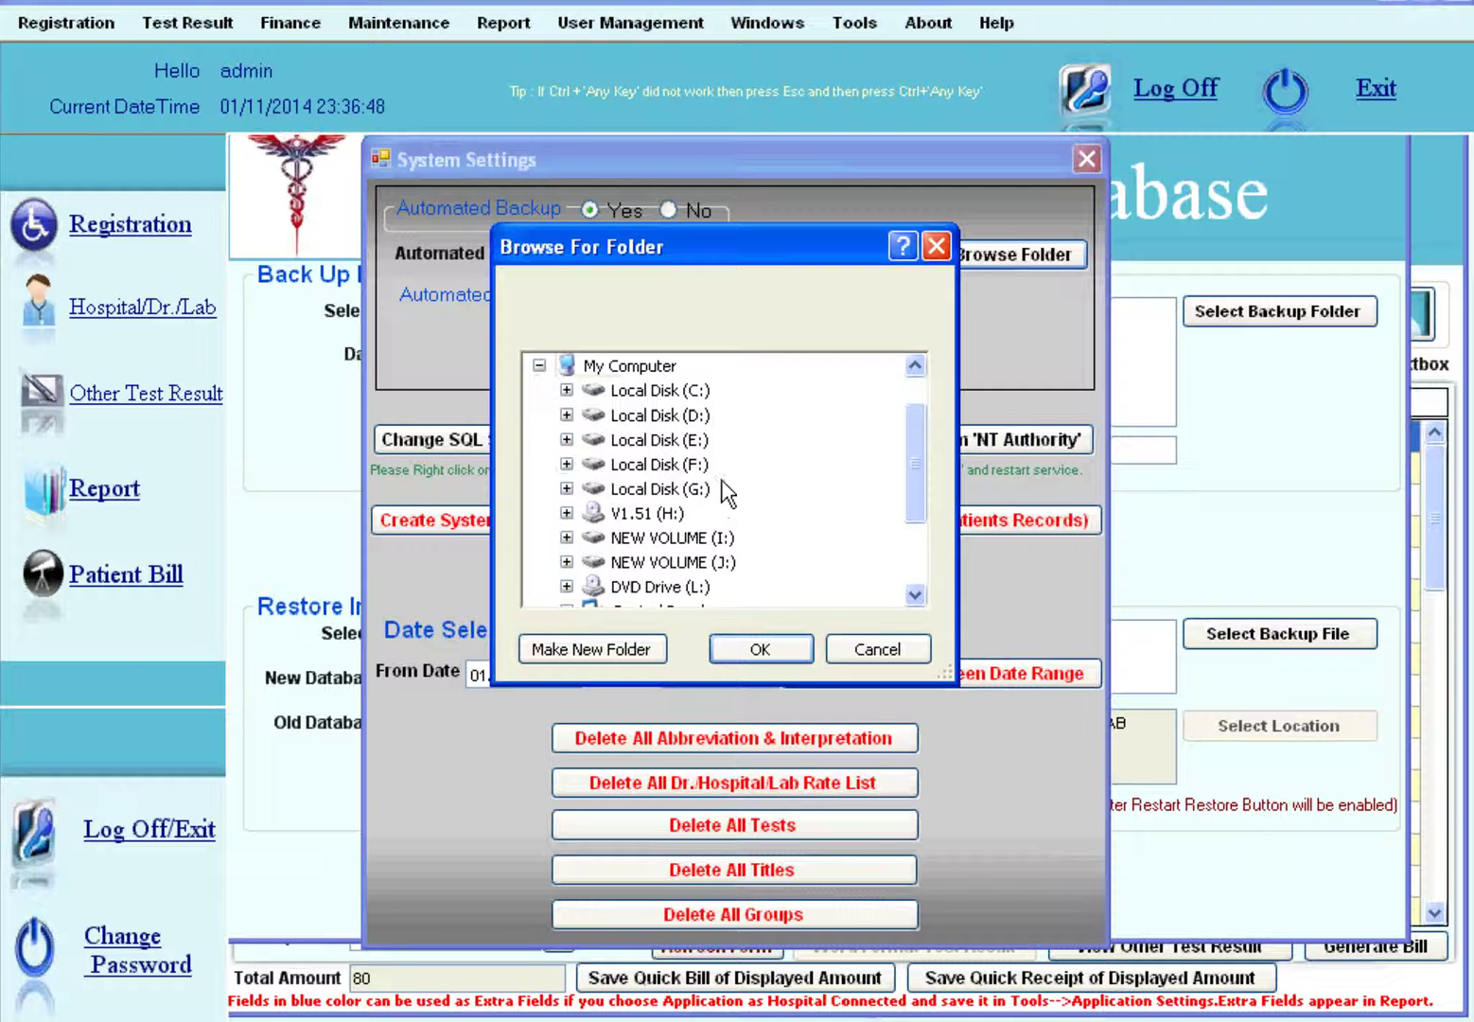
double_click(666, 417)
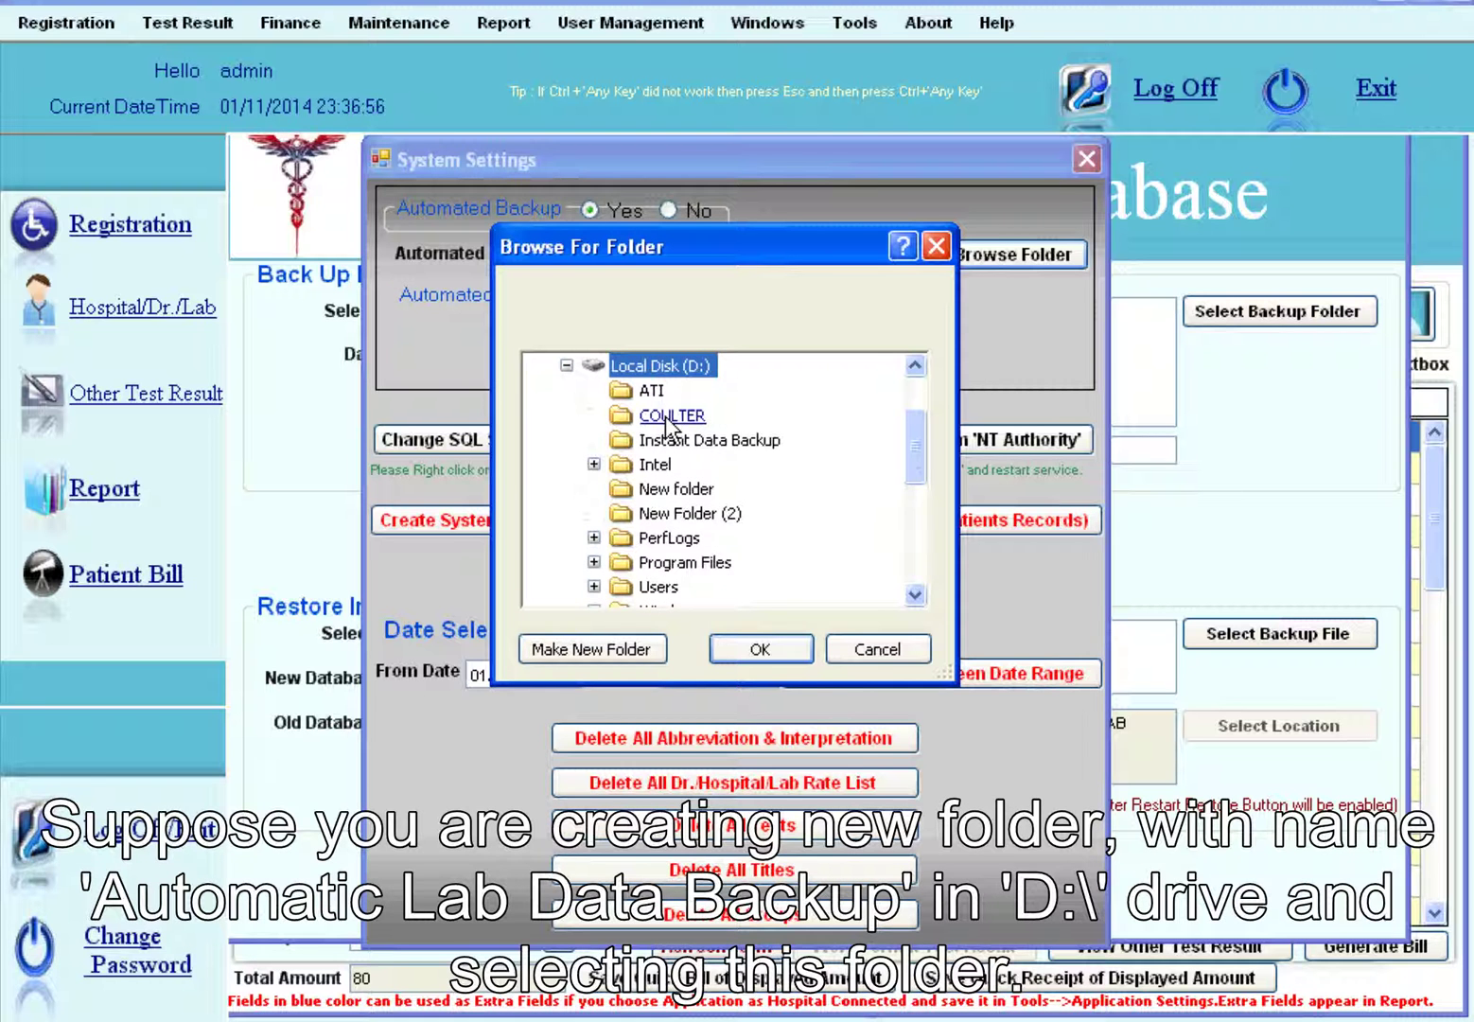
left_click(567, 647)
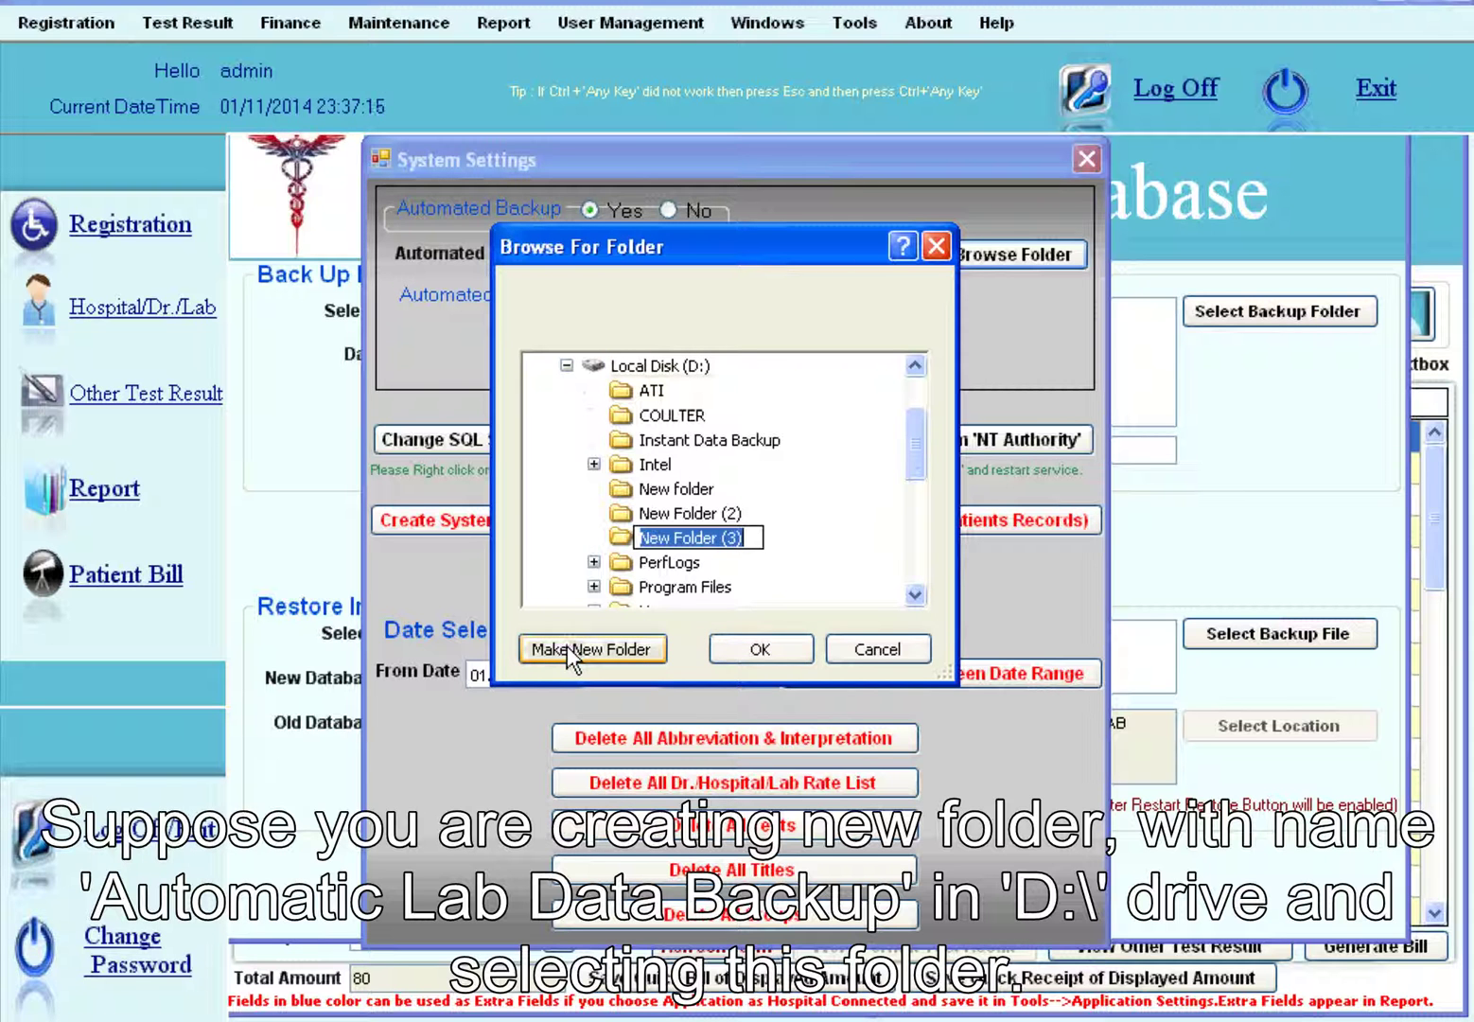
left_click(747, 536)
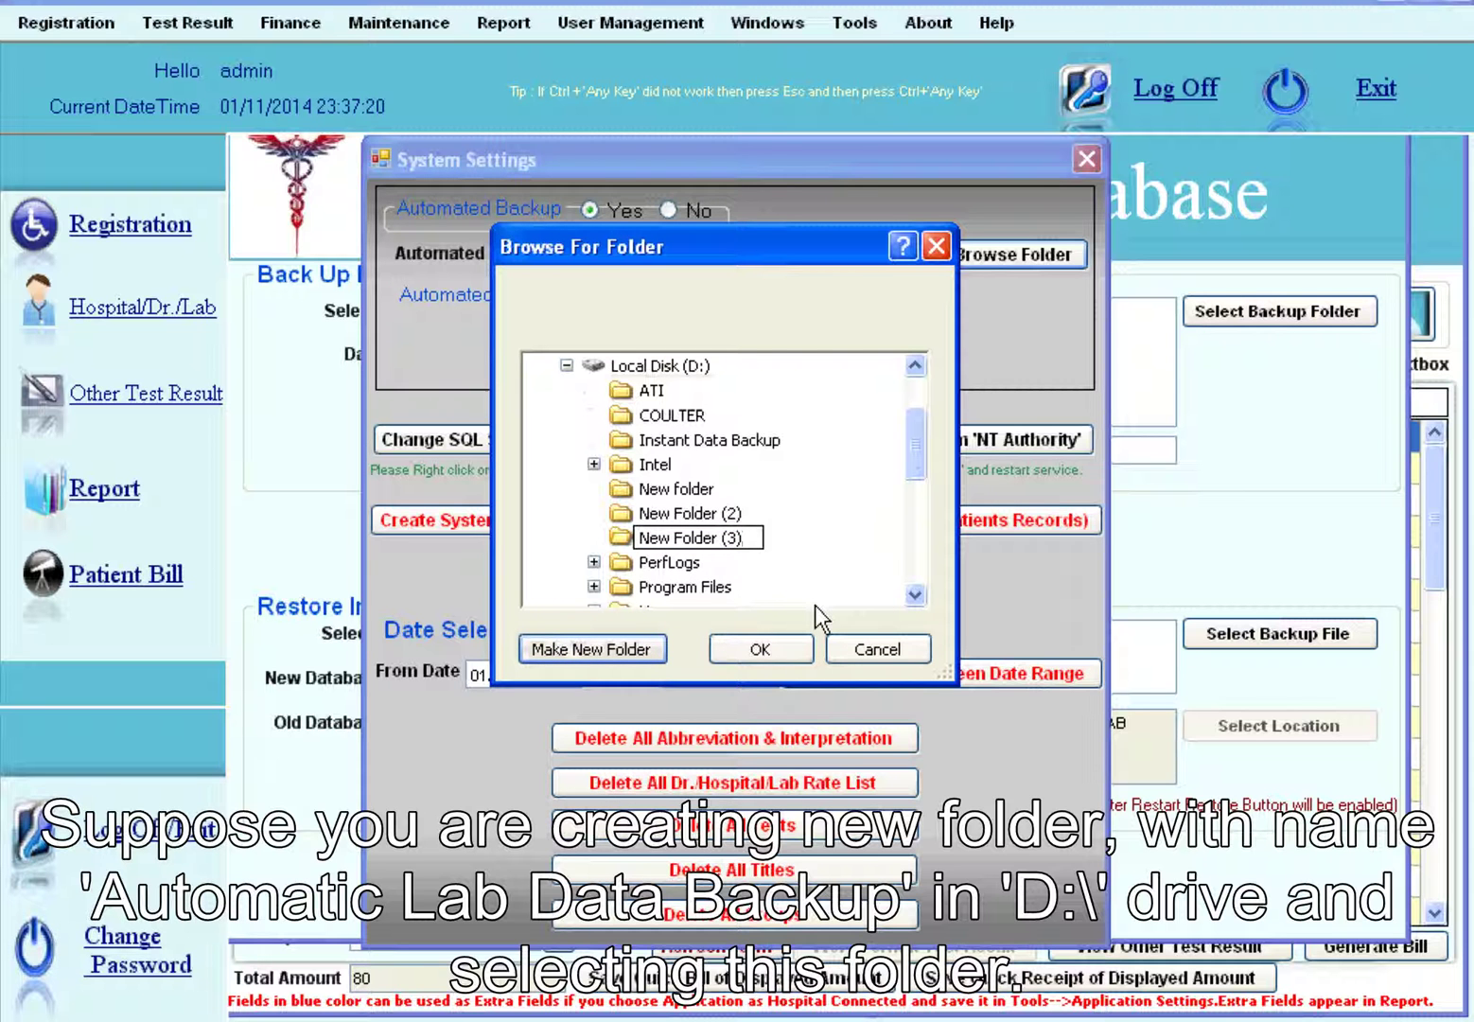
key("BackSpace")
key("BackSpace")
key("BackSpace")
key("BackSpace")
key("BackSpace")
key("BackSpace")
key("BackSpace")
key("BackSpace")
key("BackSpace")
key("BackSpace")
key("BackSpace")
key("BackSpace")
key("BackSpace")
key("BackSpace")
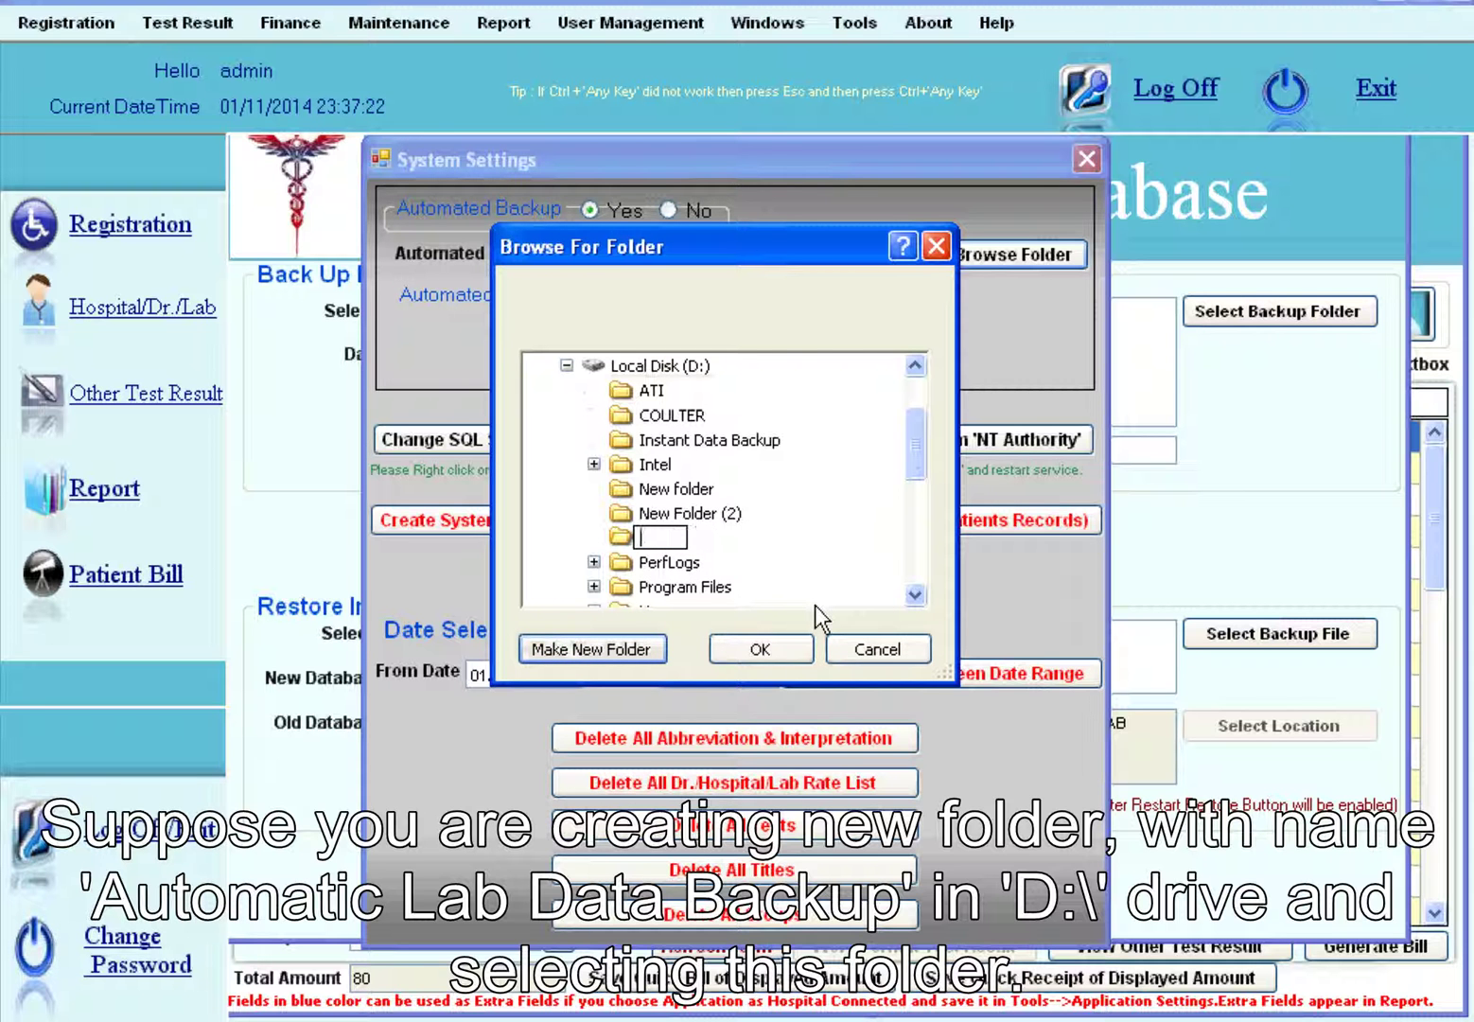
type("Automatic ")
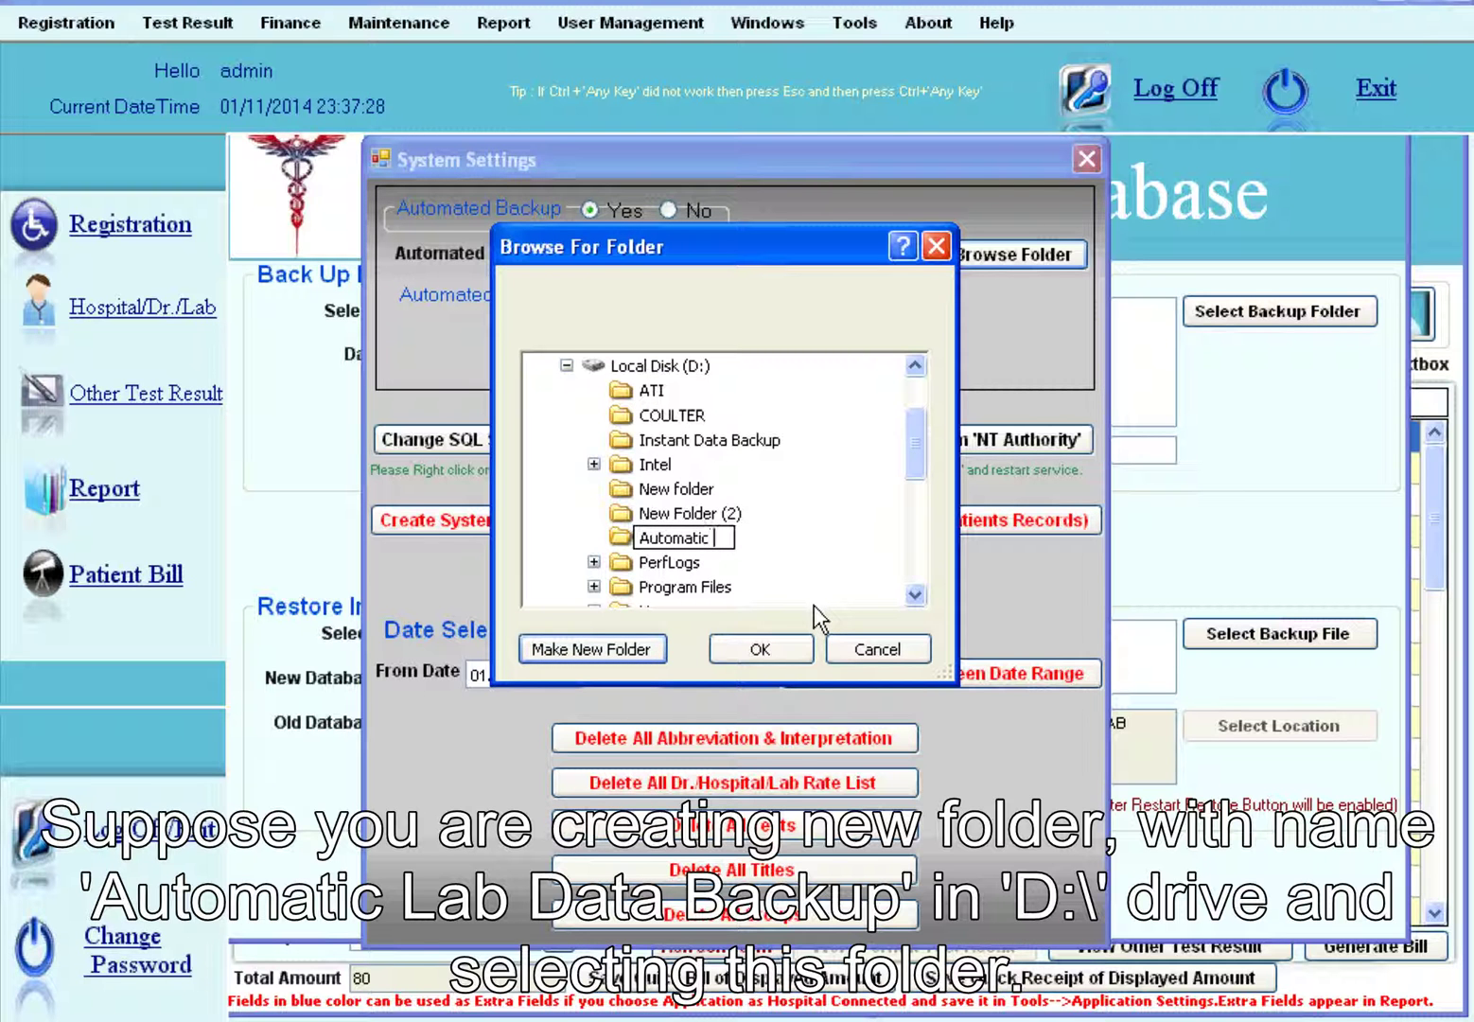
type("Lab Data")
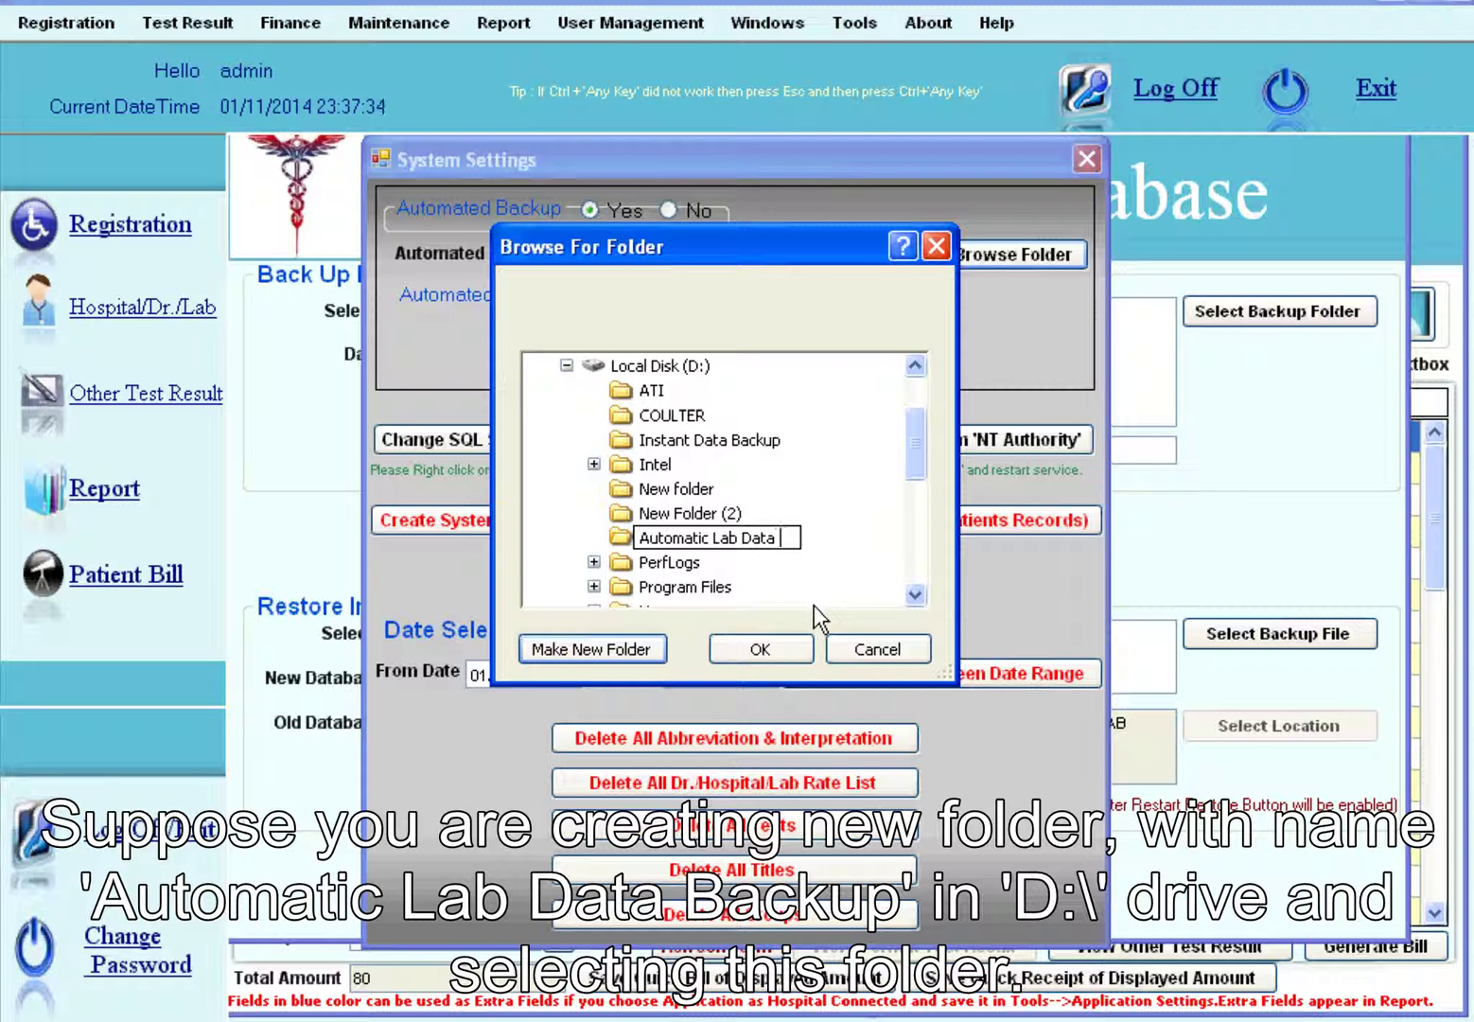
type(" Backup")
key("Return")
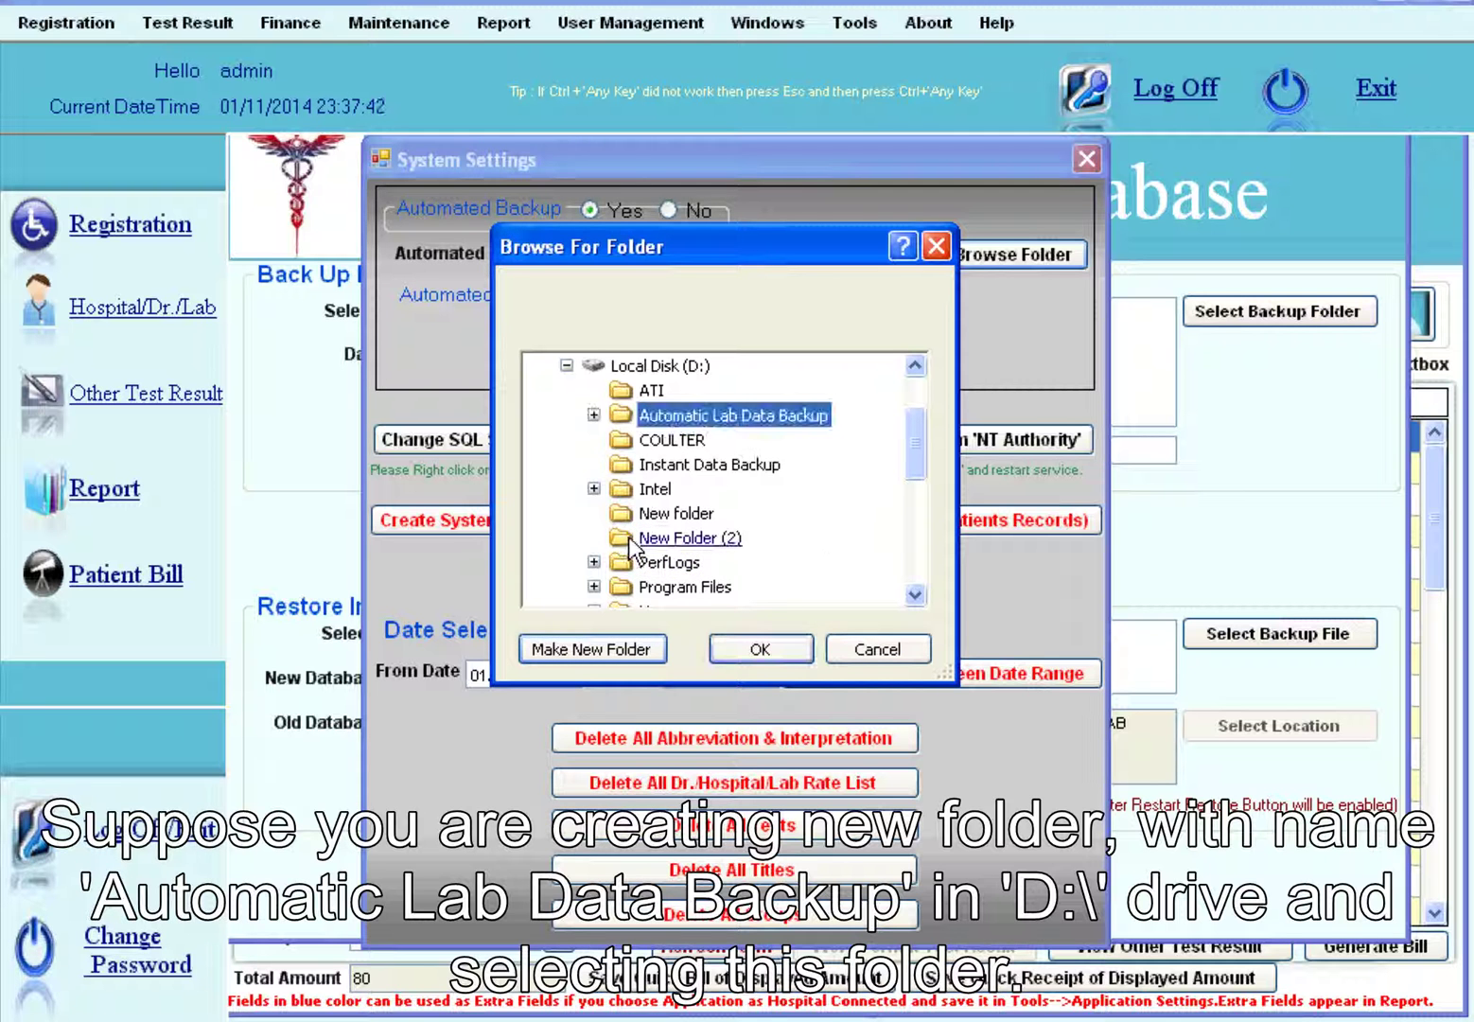
Set D:\Automatic Lab Data Backup as the automated backup folder path and save the system settings.
left_click(744, 655)
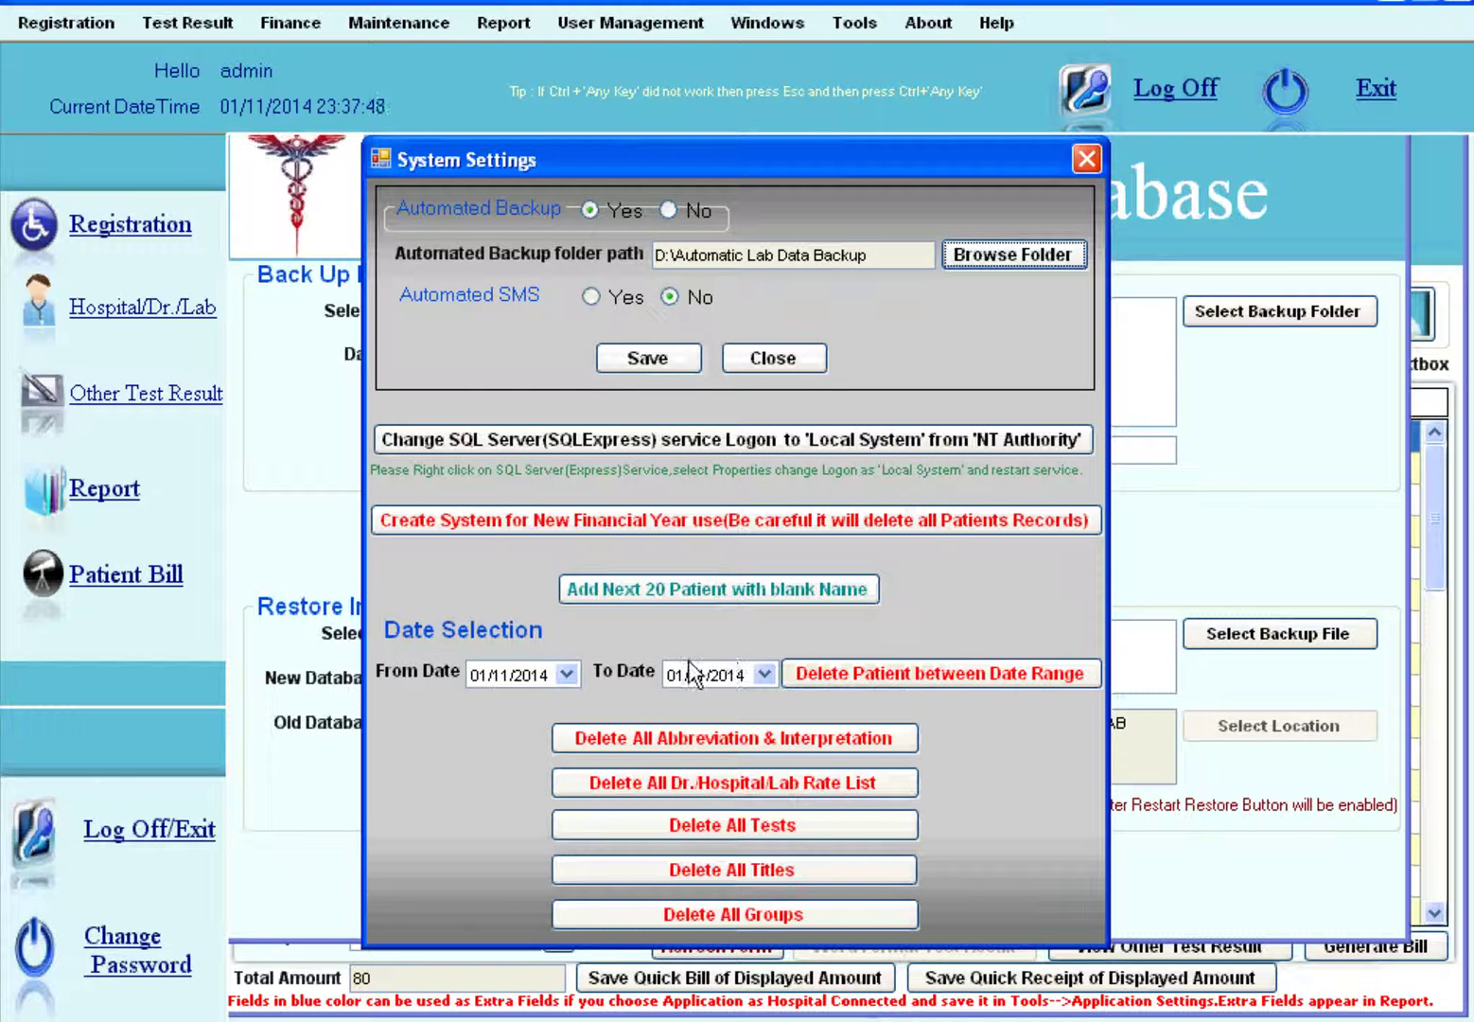
left_click(628, 360)
left_click(744, 591)
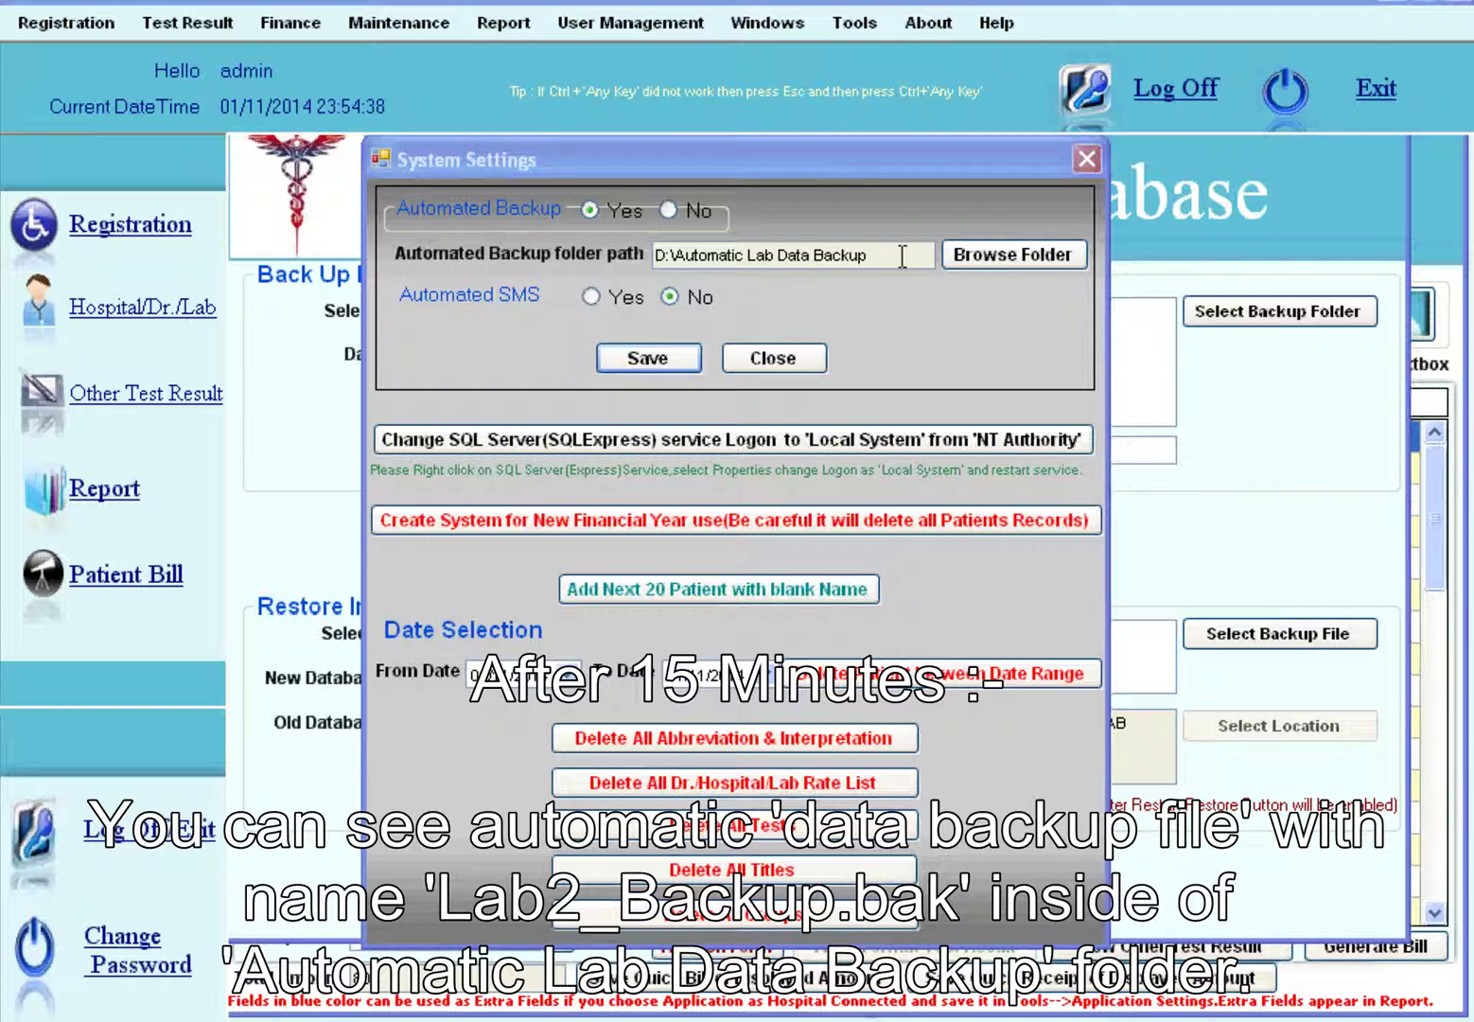
Copy the automated backup folder path and use it to open D:\Automatic Lab Data Backup in Windows Explorer.
left_click_drag(871, 256, 639, 257)
right_click(705, 266)
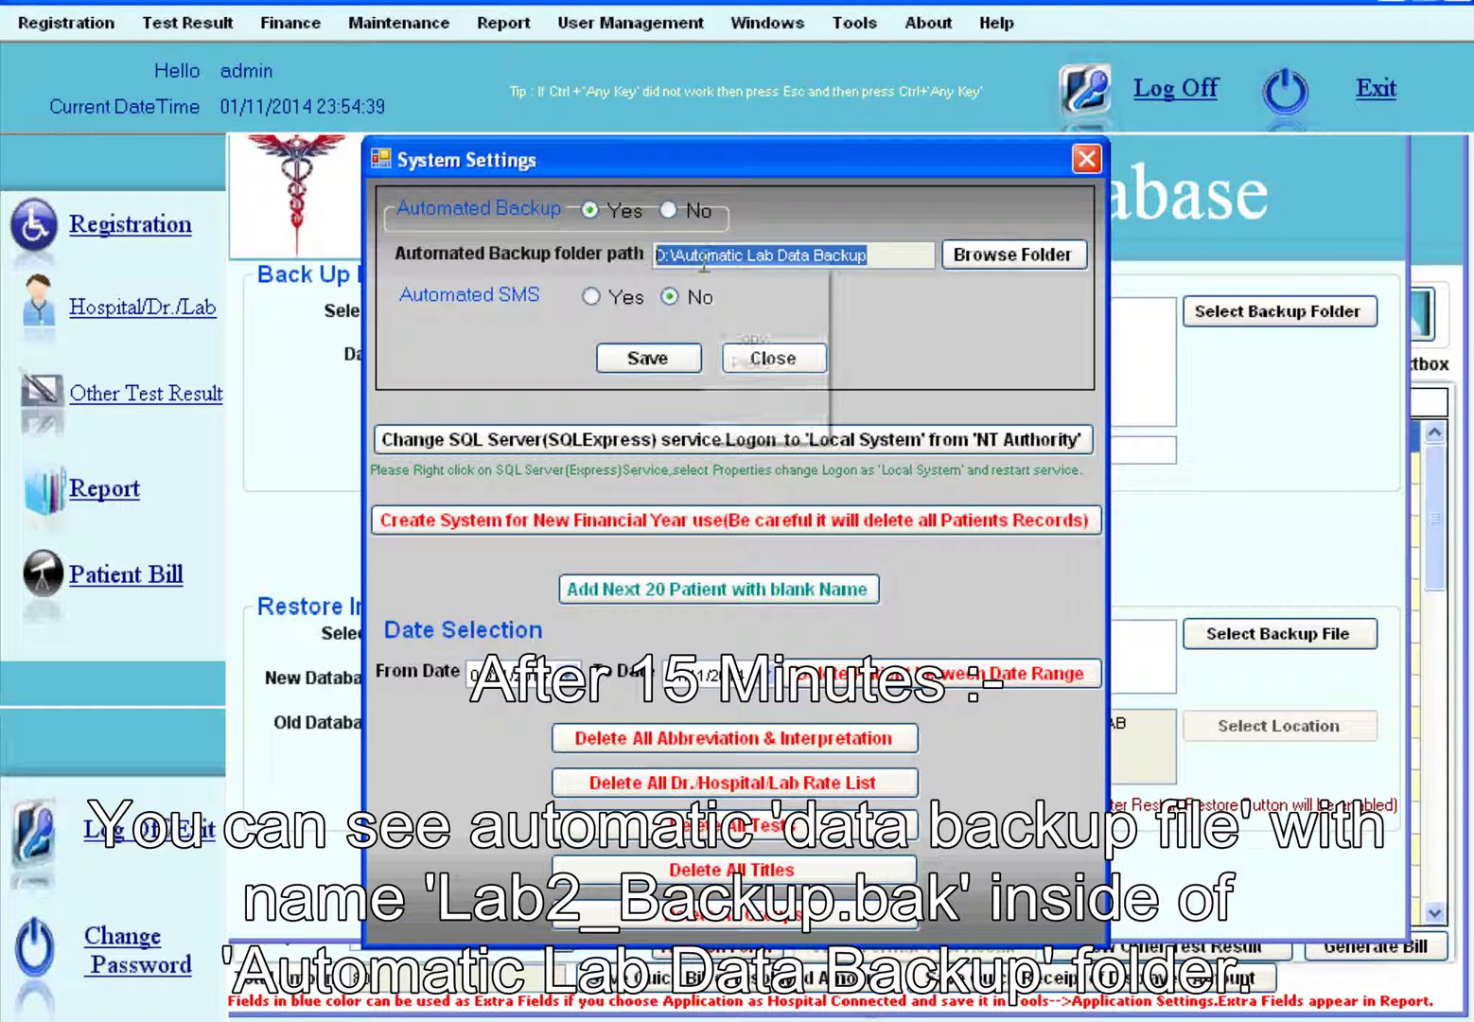
left_click(748, 333)
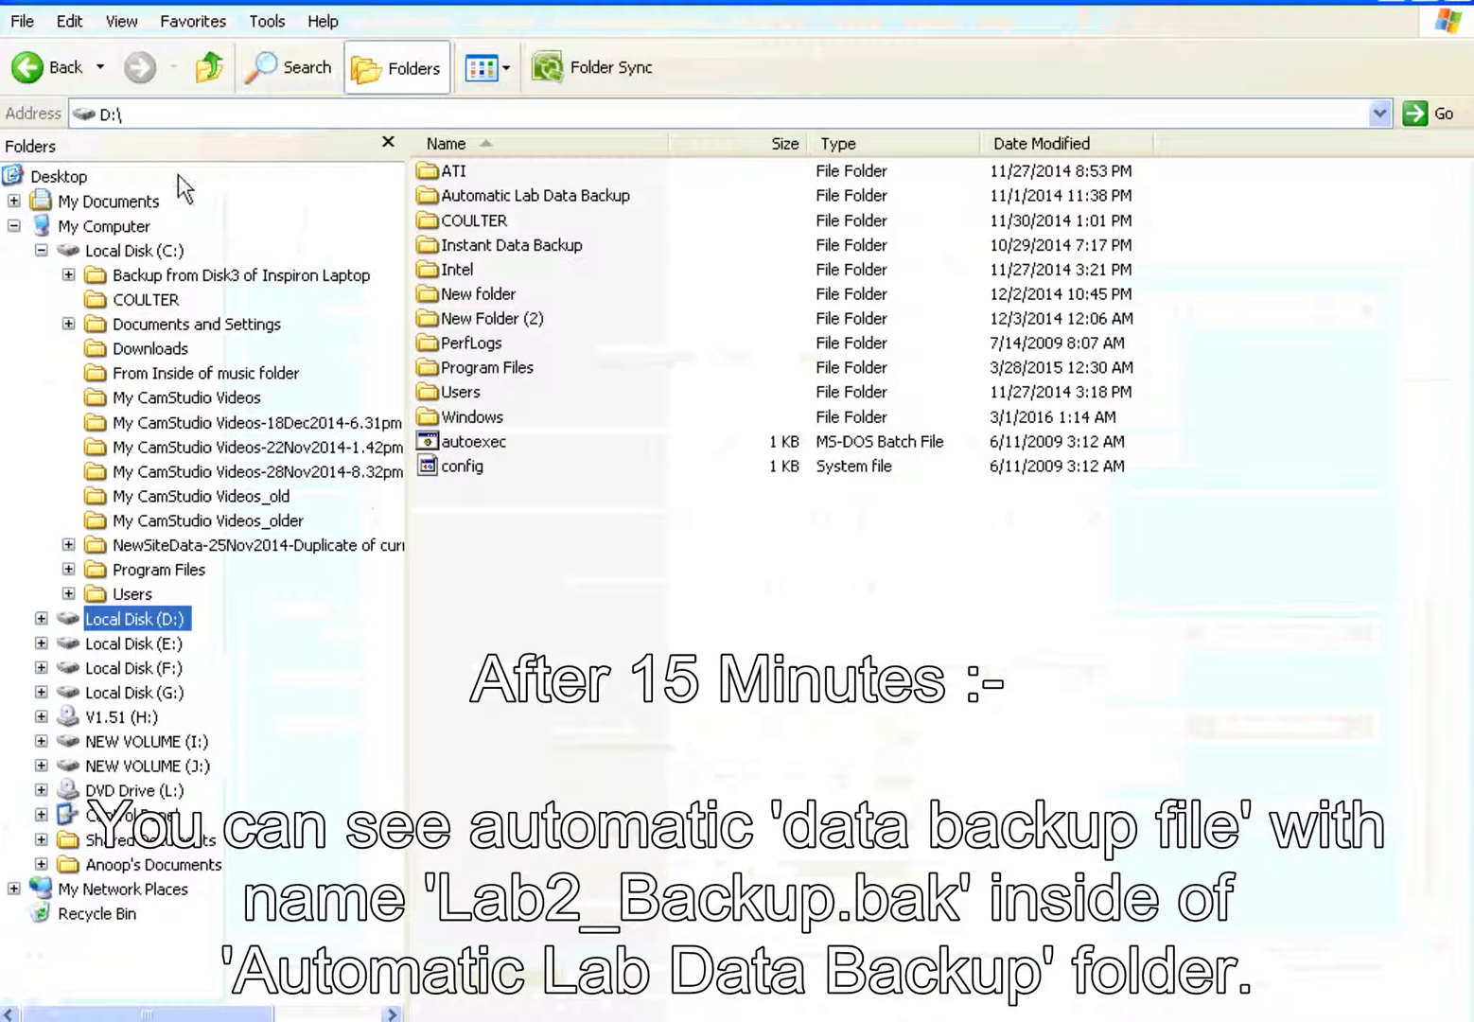
left_click(183, 115)
right_click(184, 115)
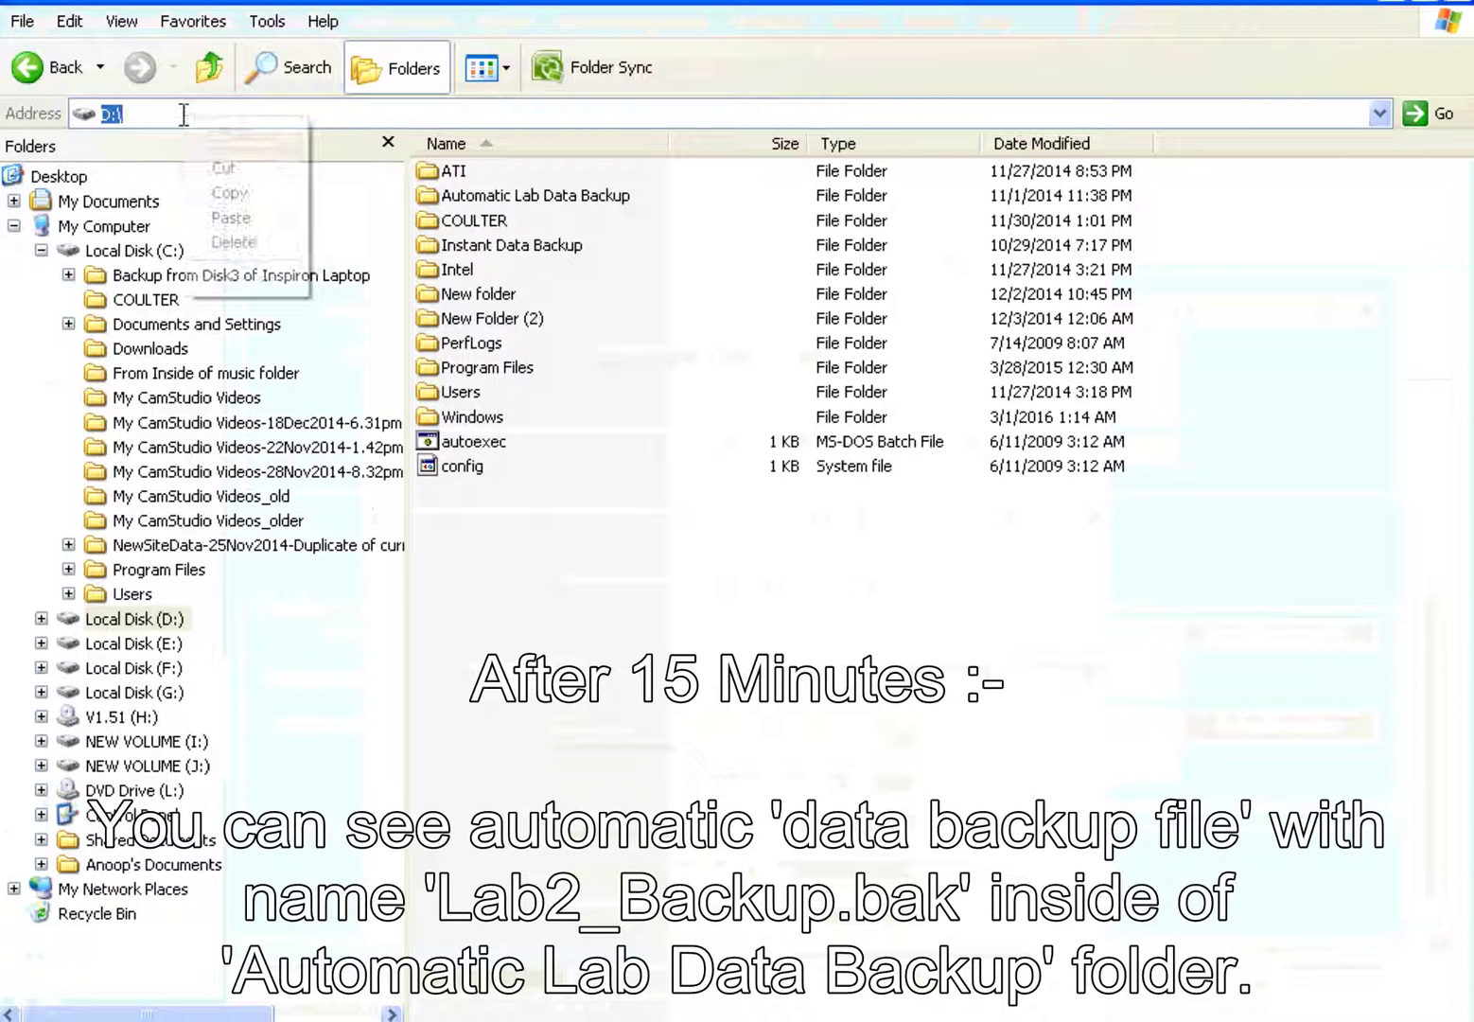
left_click(231, 219)
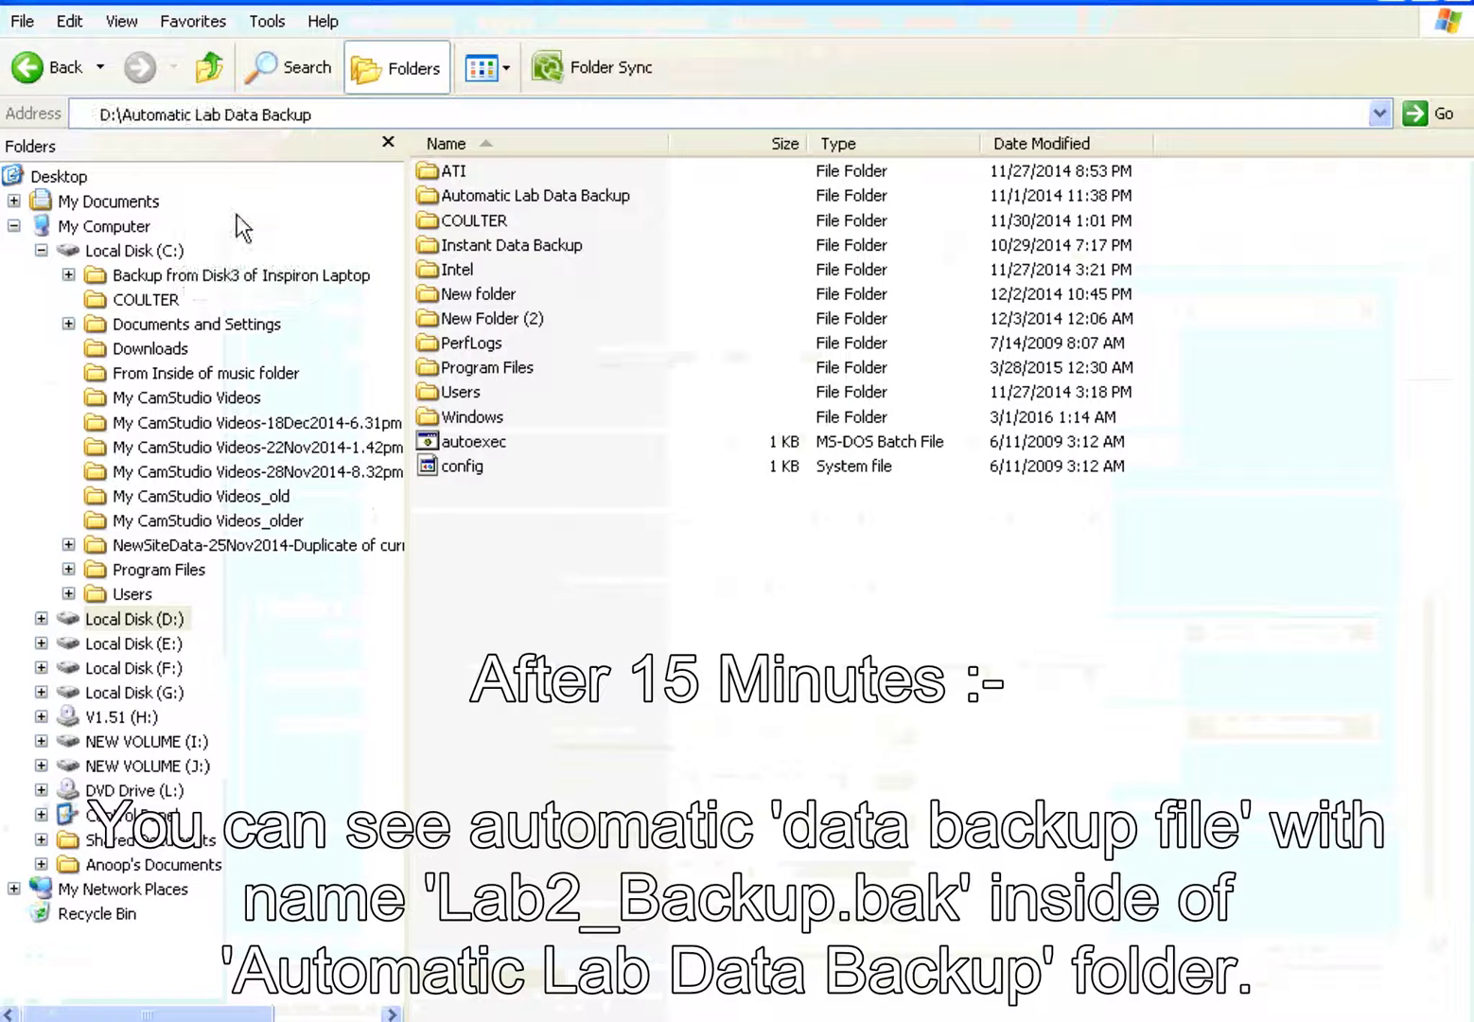
key("Return")
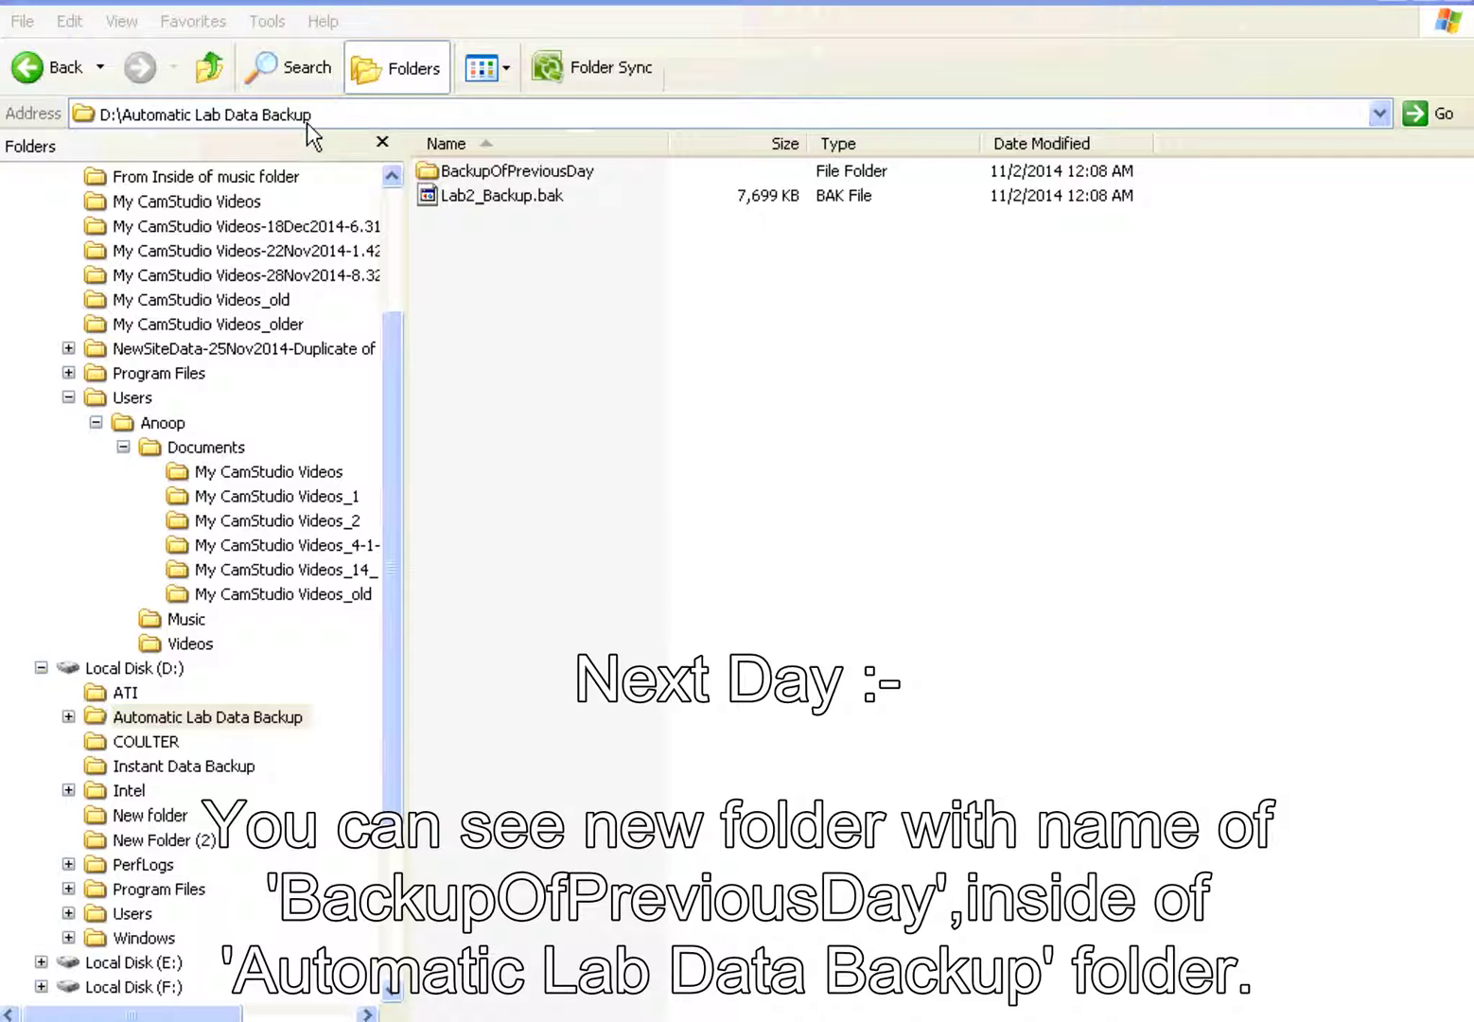
Open the BackupOfPreviousDay folder and show its backup file in Details view.
double_click(470, 174)
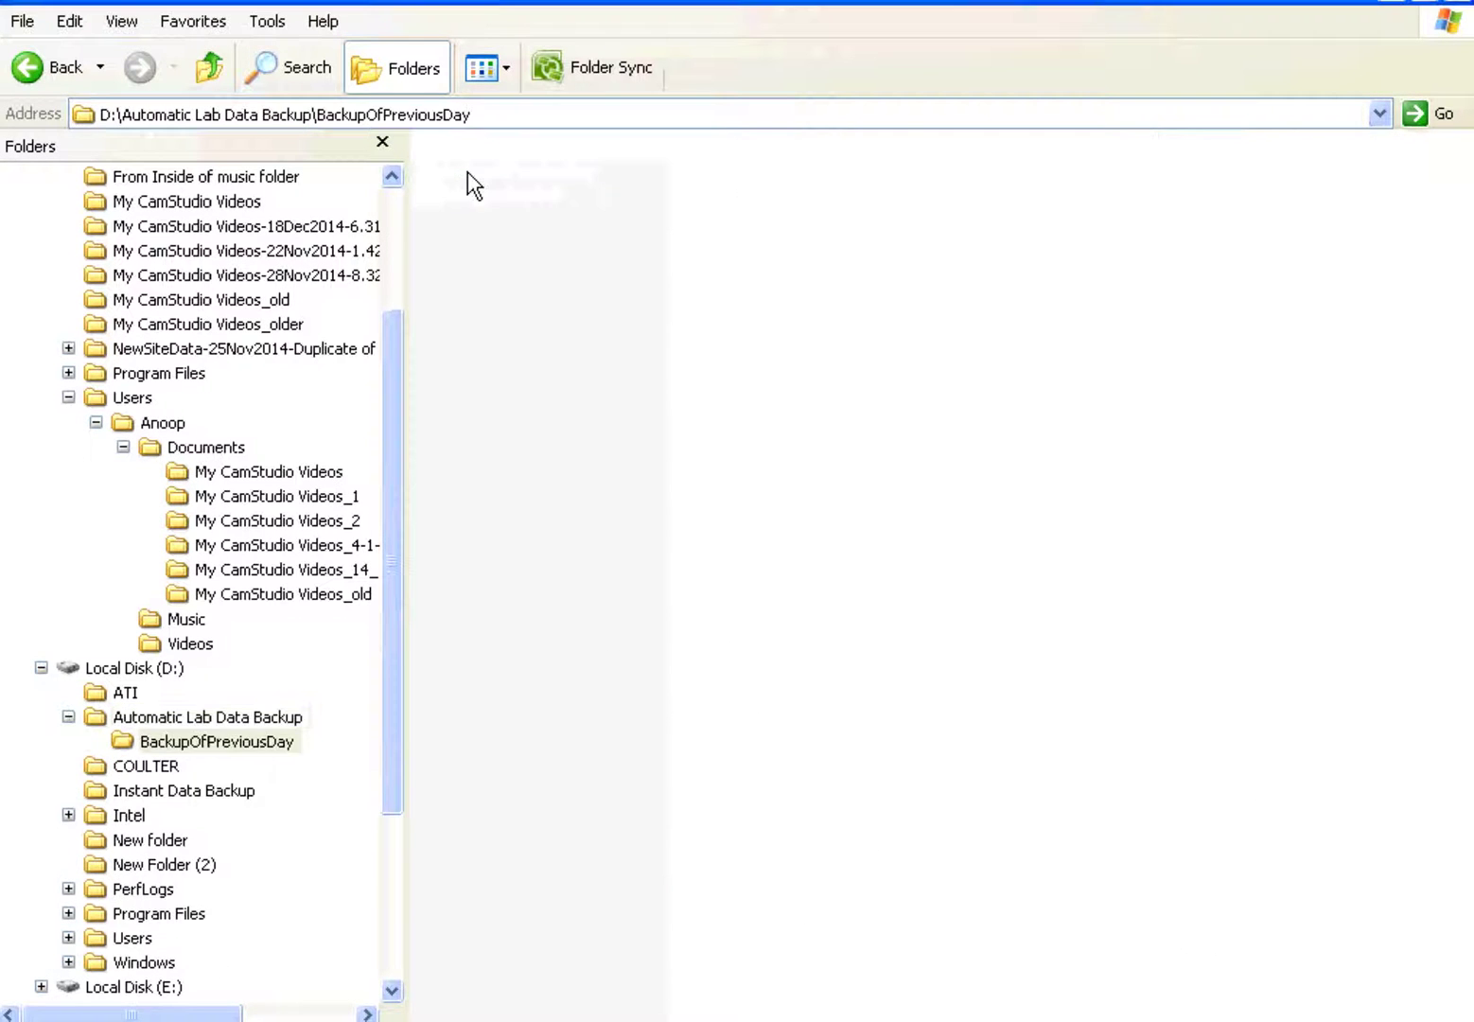
left_click(507, 73)
left_click(527, 208)
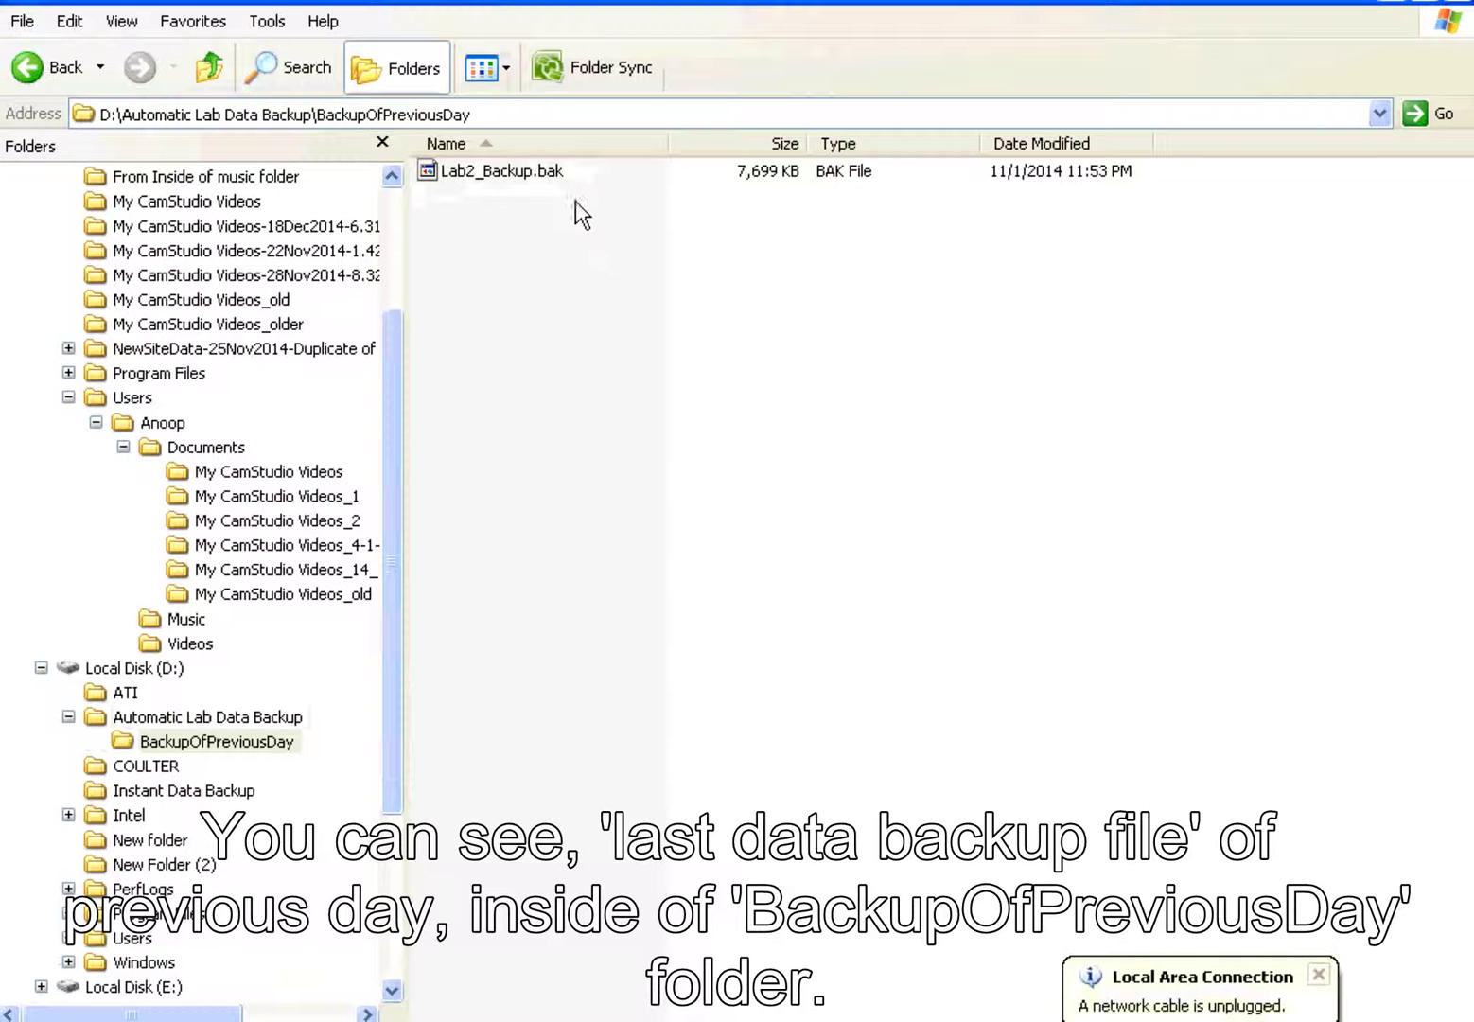
mouse_move(431, 176)
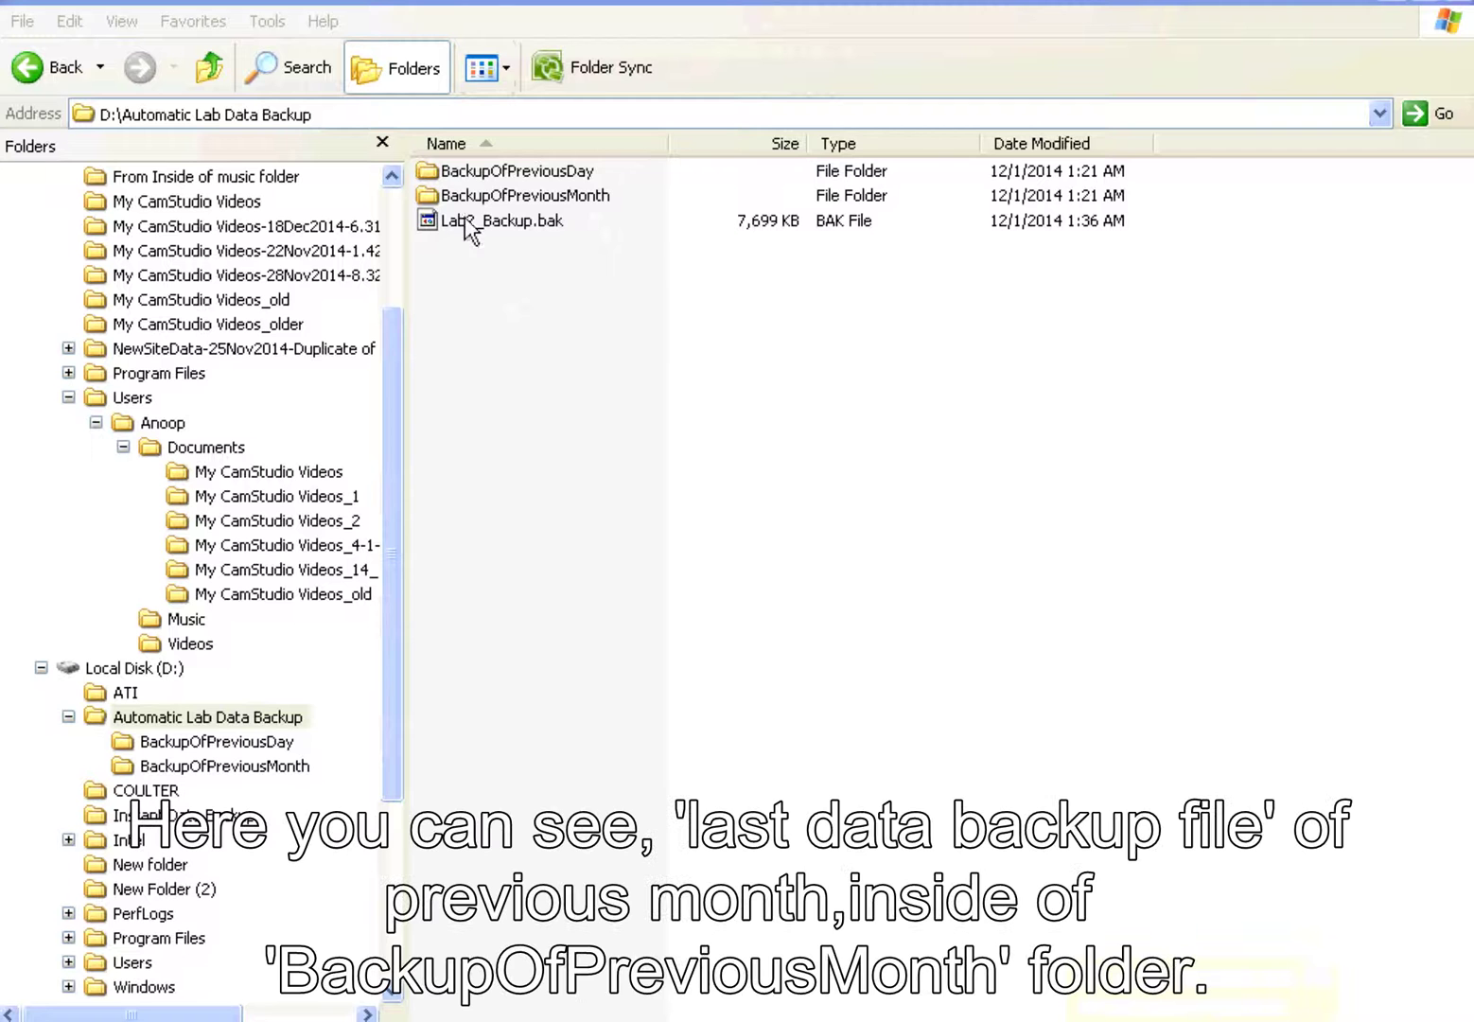
Open the BackupOfPreviousMonth folder and check the backup file's modified date.
double_click(483, 197)
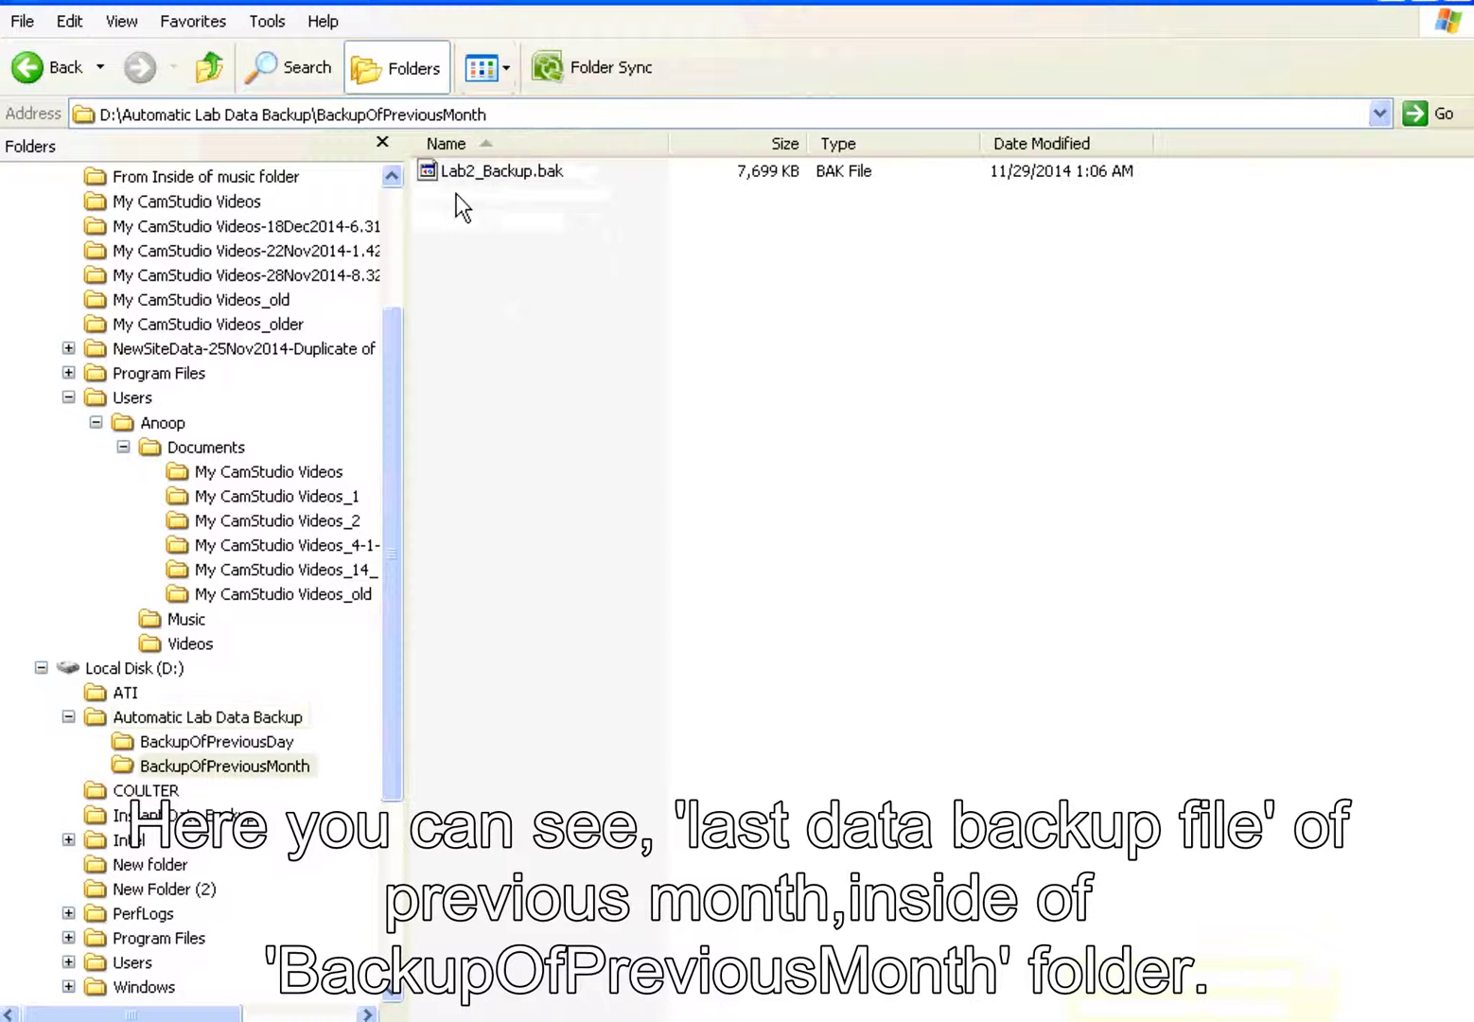
mouse_move(531, 173)
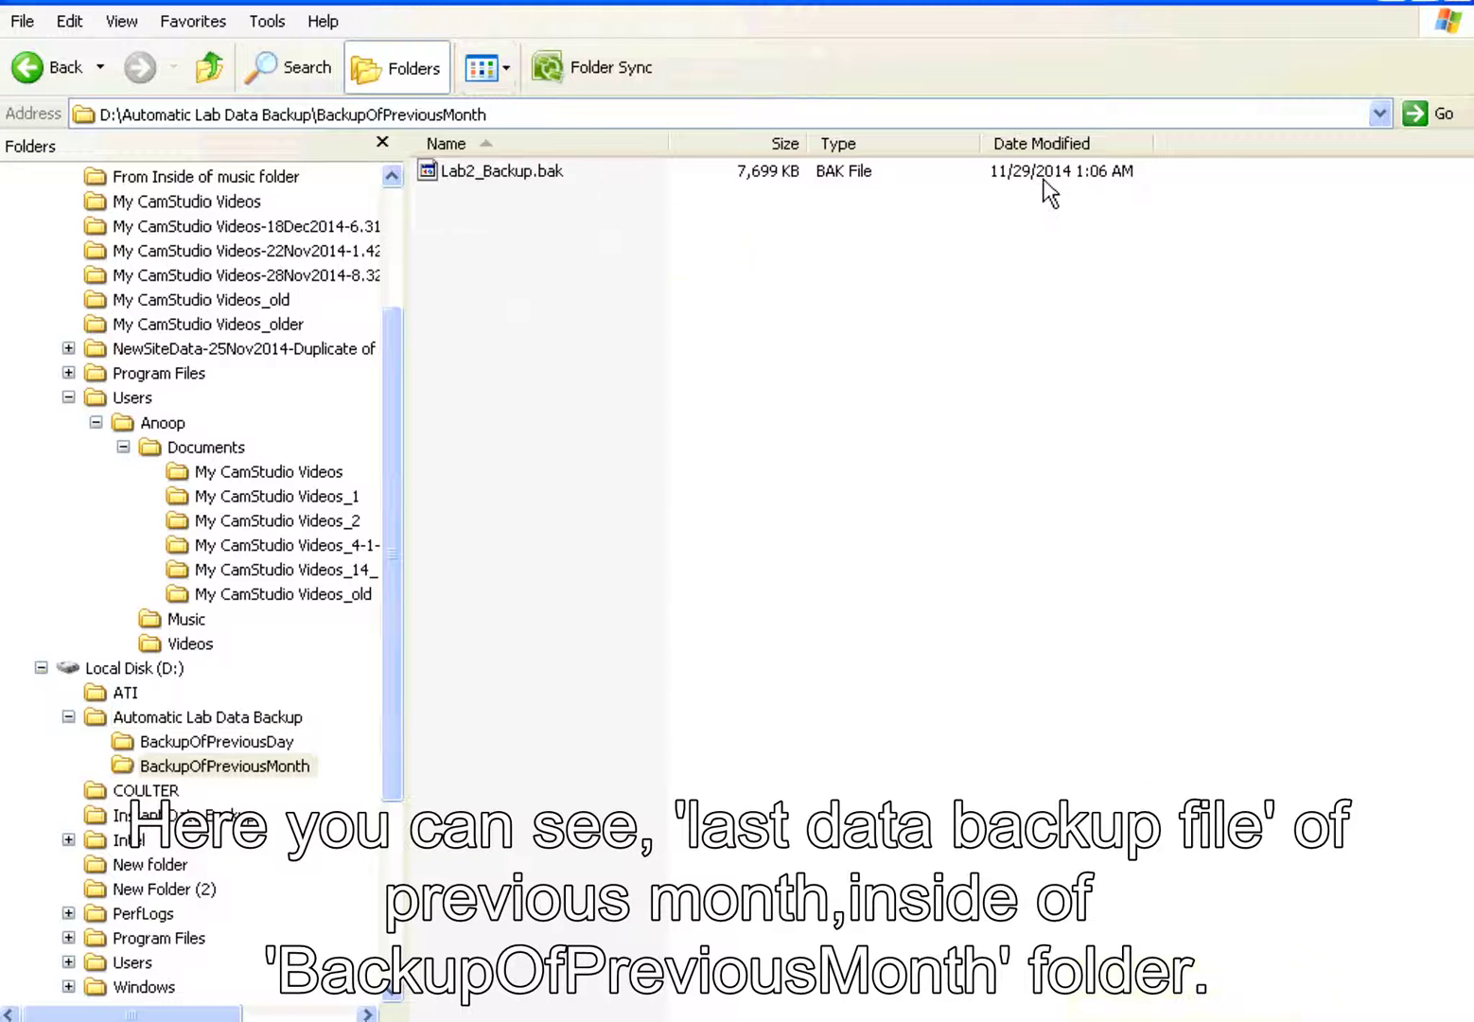
mouse_move(475, 173)
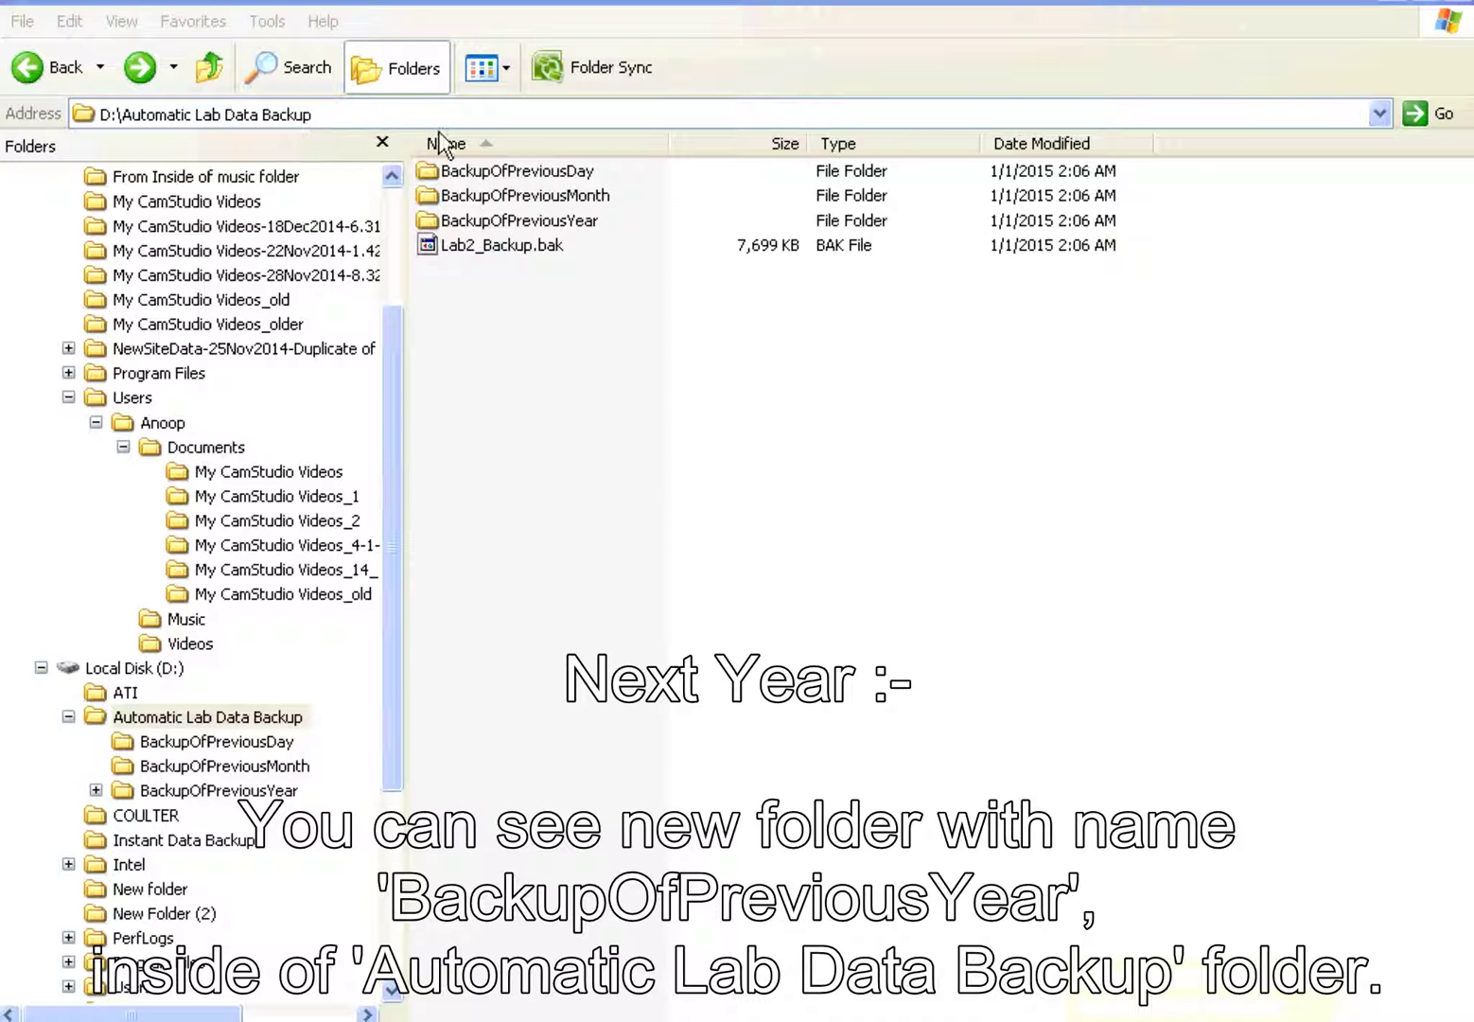
Open the 2014 folder inside BackupOfPreviousYear and show its backup file in Details view.
double_click(474, 221)
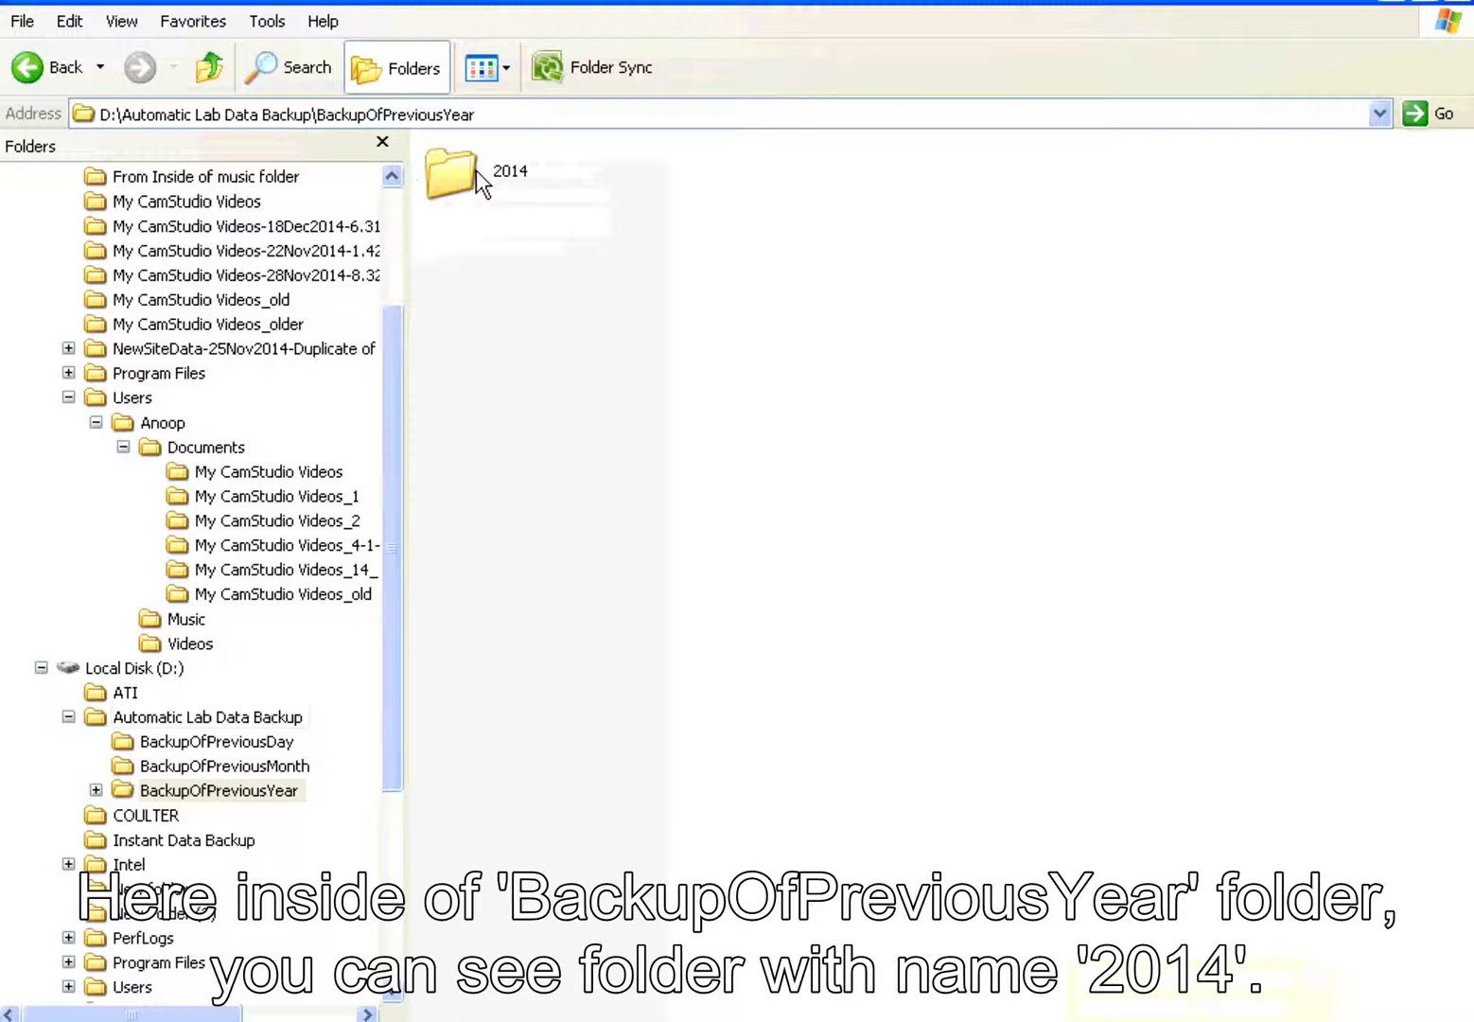
mouse_move(454, 192)
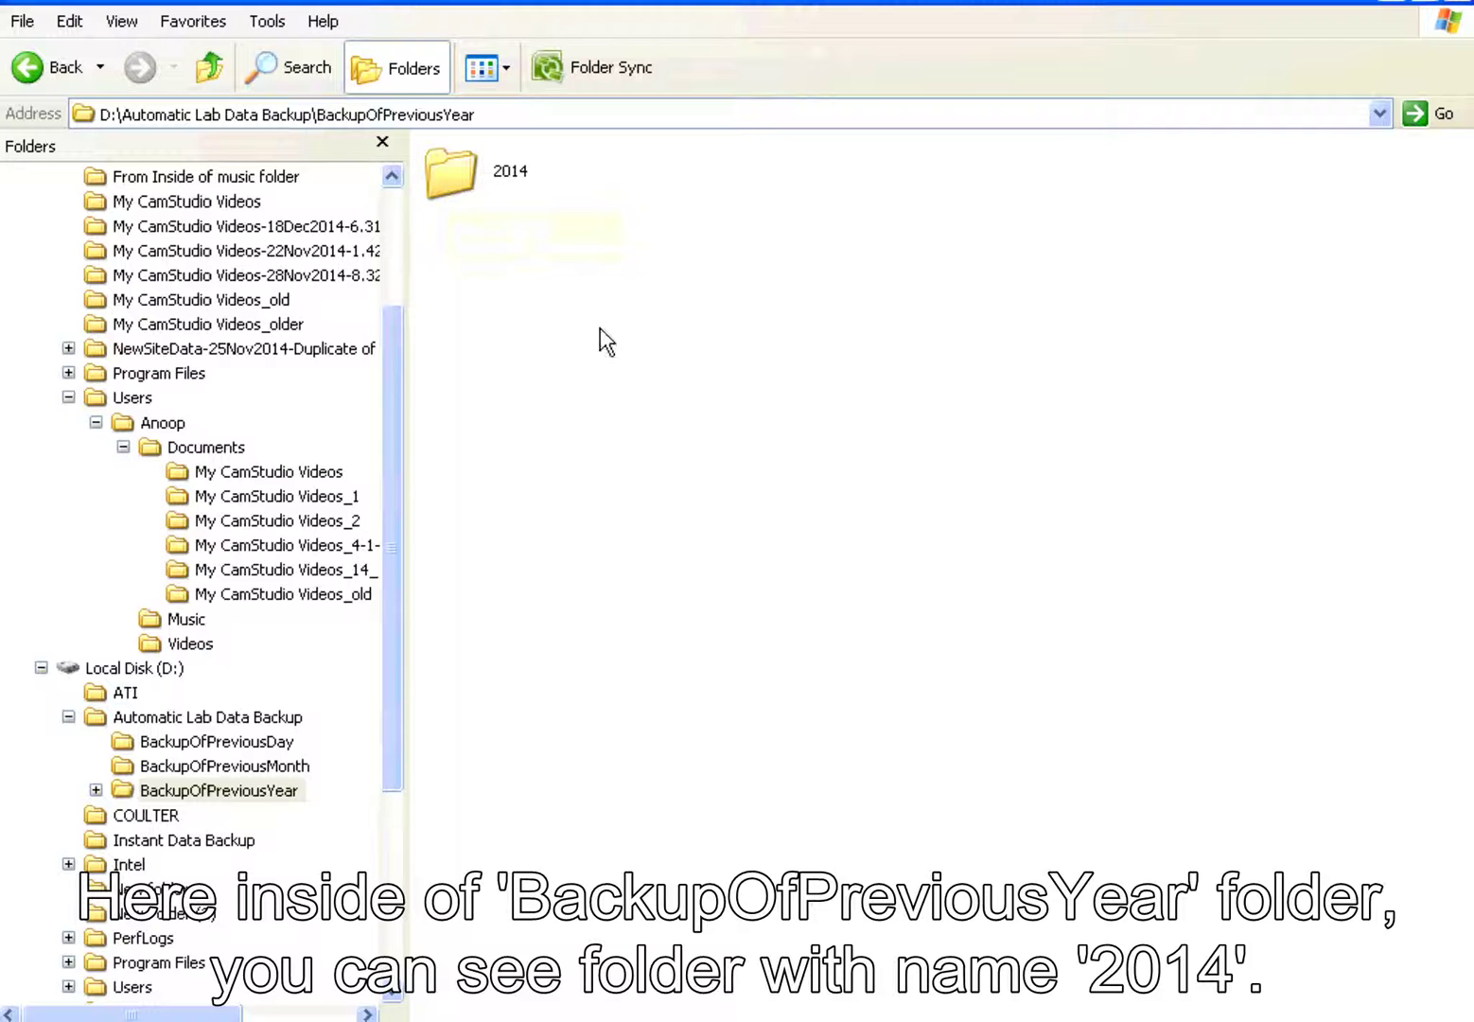
double_click(446, 186)
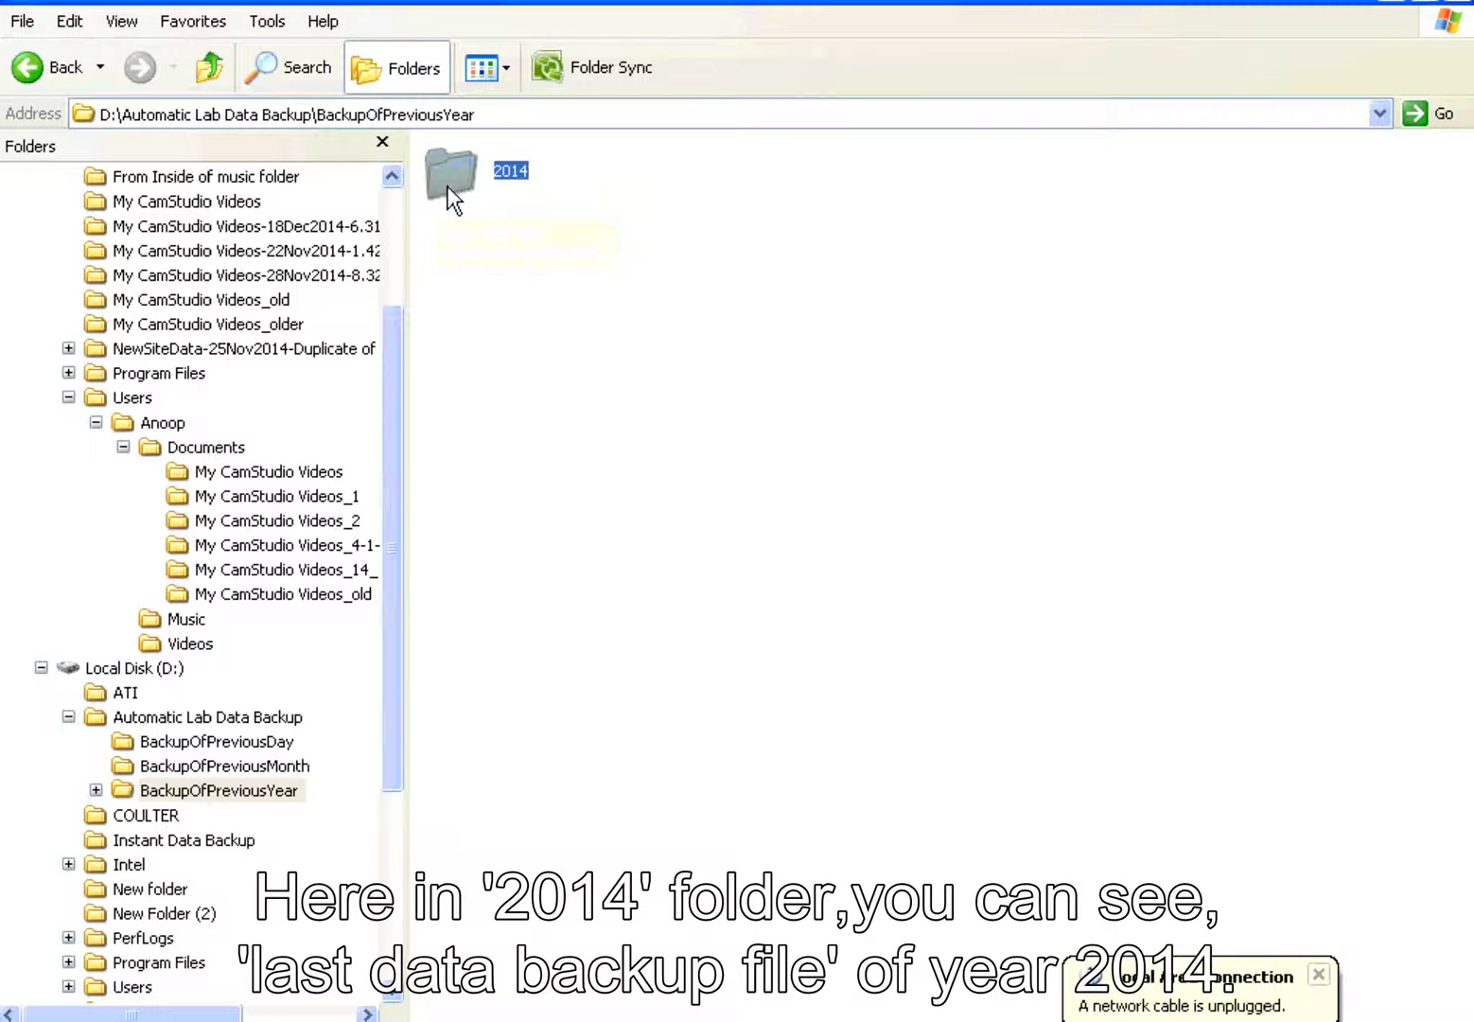
left_click(509, 76)
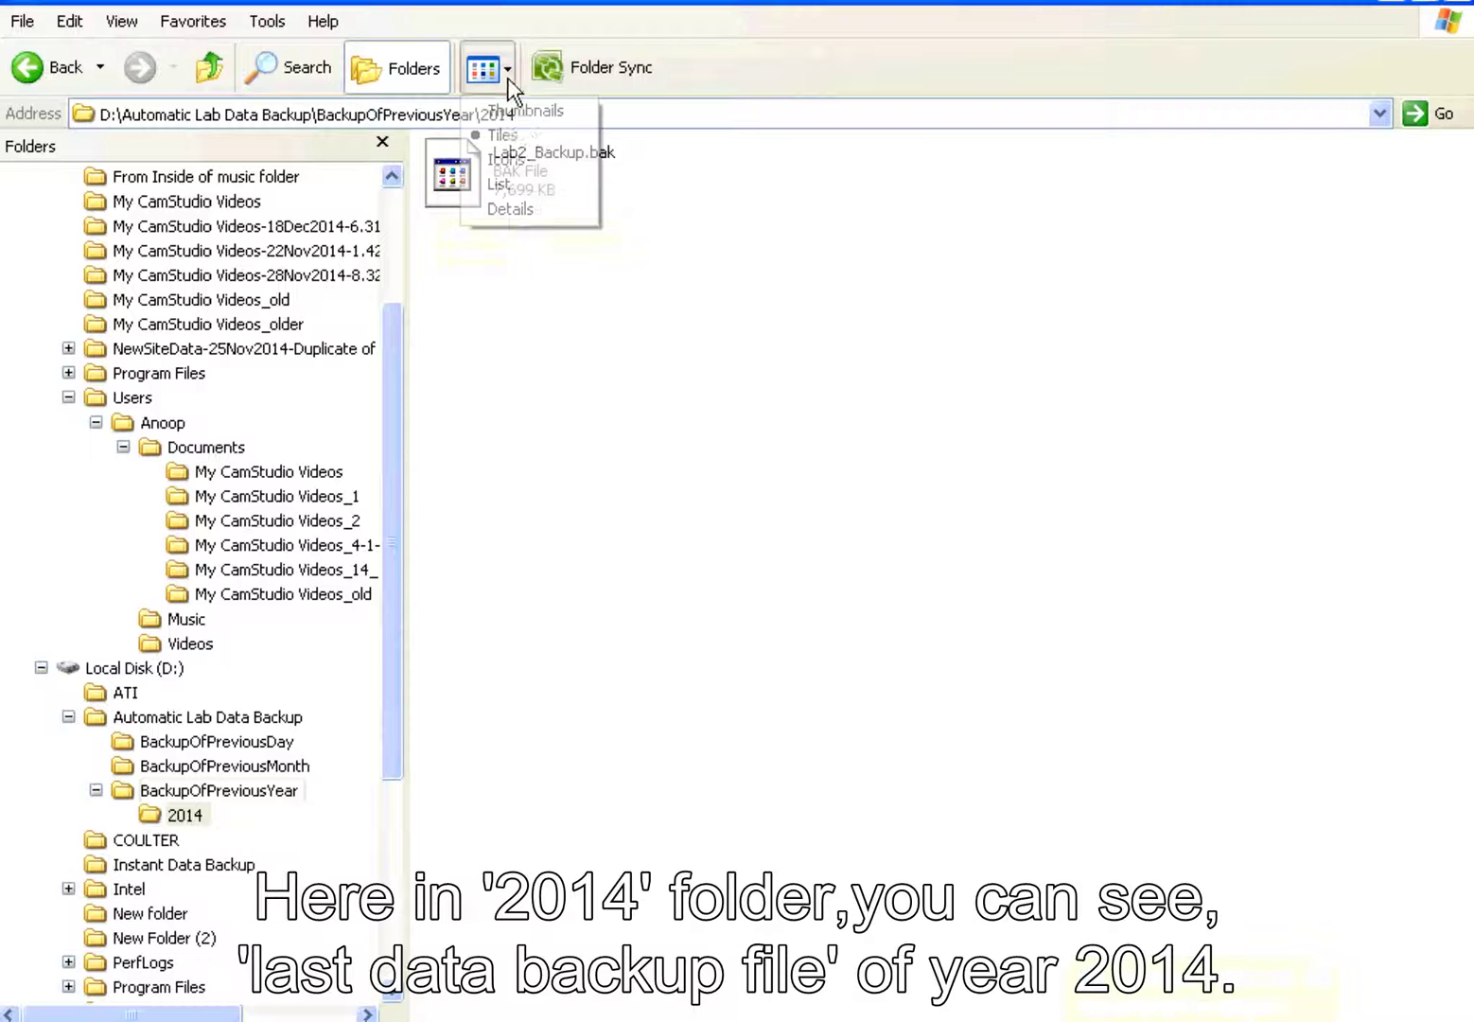
left_click(510, 210)
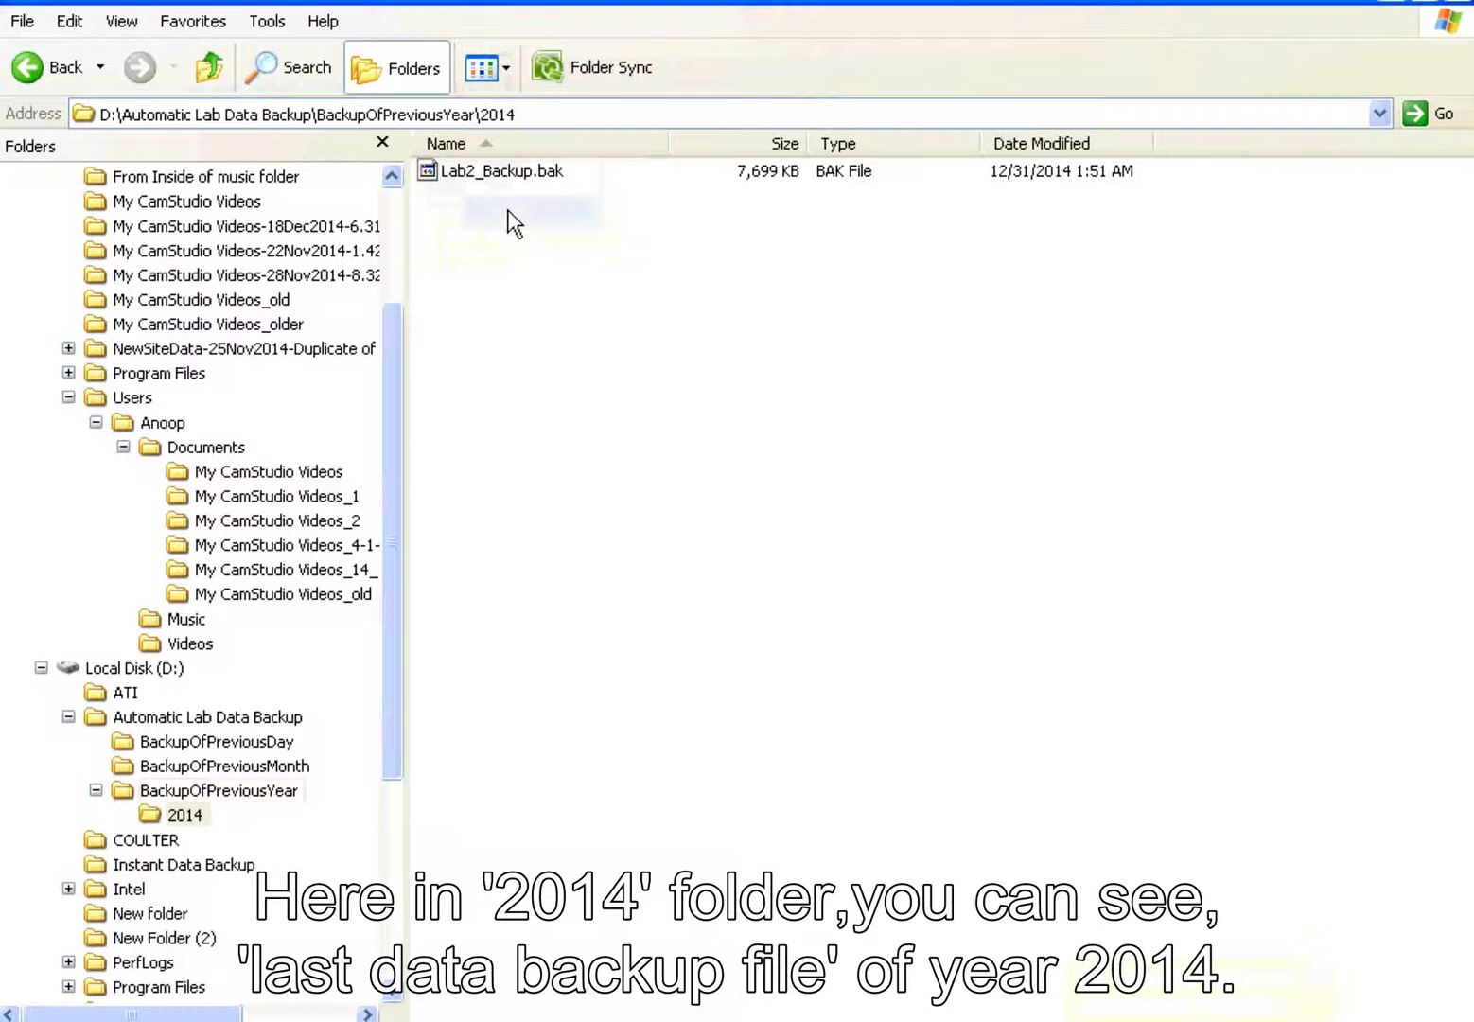